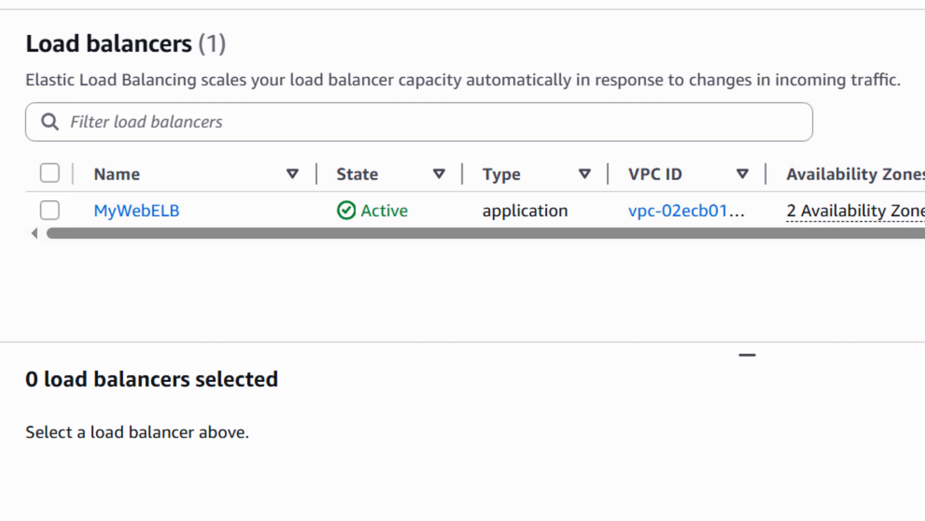
# View the target groups list and open the Auto Scaling groups page.
pyautogui.click(103, 190)
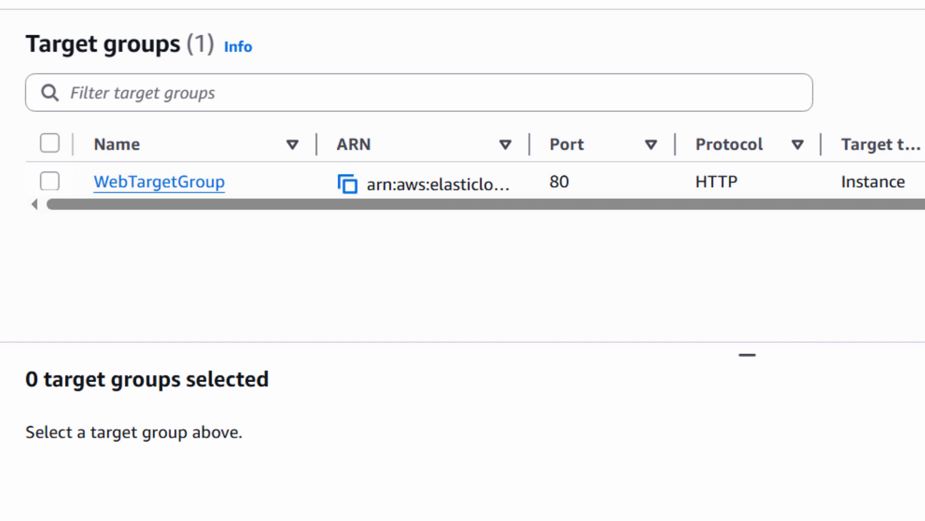
pyautogui.click(50, 181)
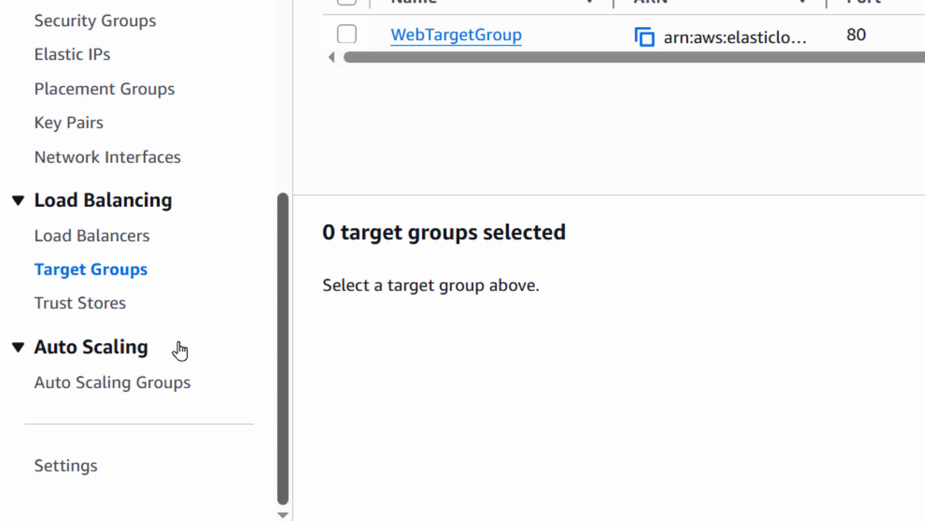
pyautogui.click(91, 394)
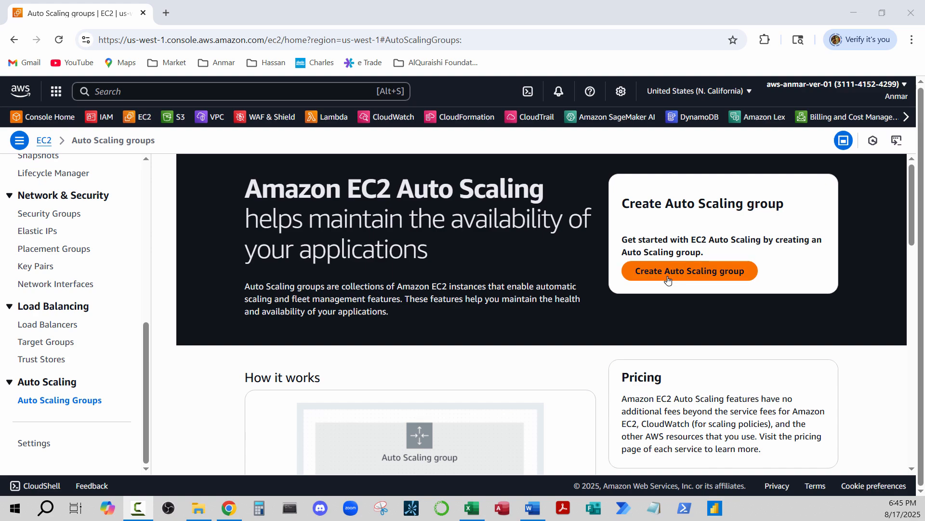
# View the list of EC2 instances in the region.
pyautogui.moveTo(140, 360); pyautogui.dragTo(157, 186)
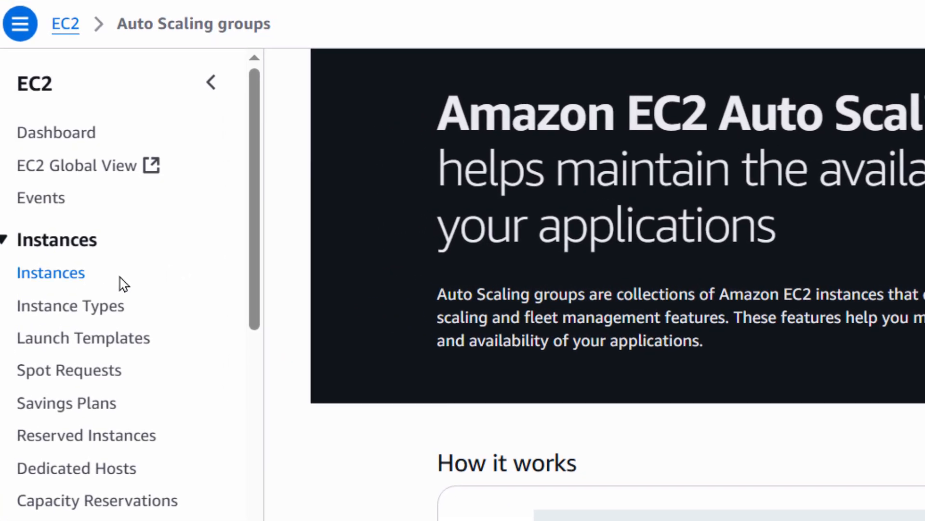
pyautogui.click(39, 276)
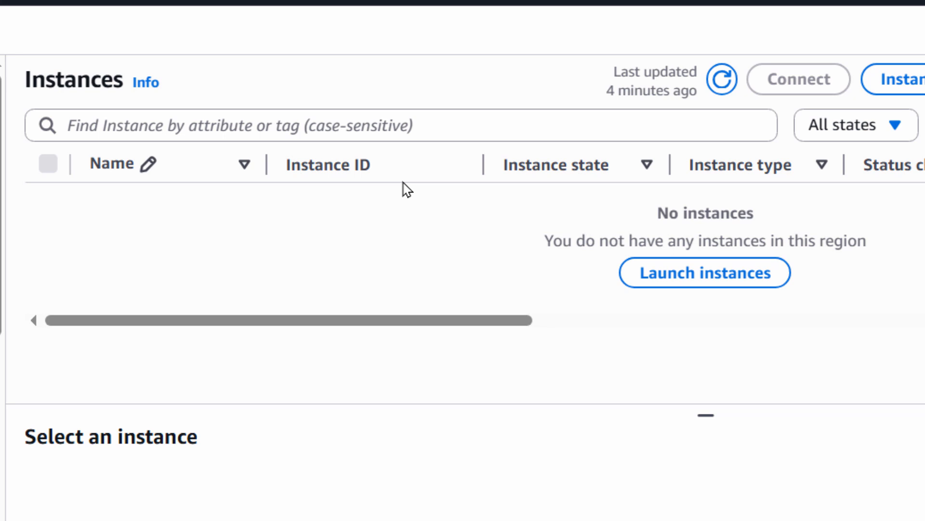
# Start creating an Auto Scaling group and name it MyAutoScalingGroup.
pyautogui.moveTo(111, 203); pyautogui.dragTo(121, 375)
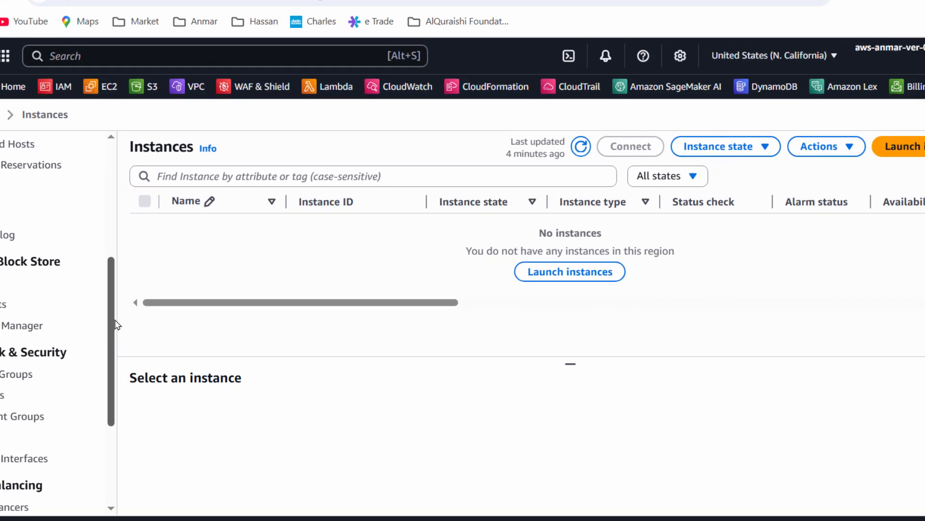
pyautogui.click(67, 408)
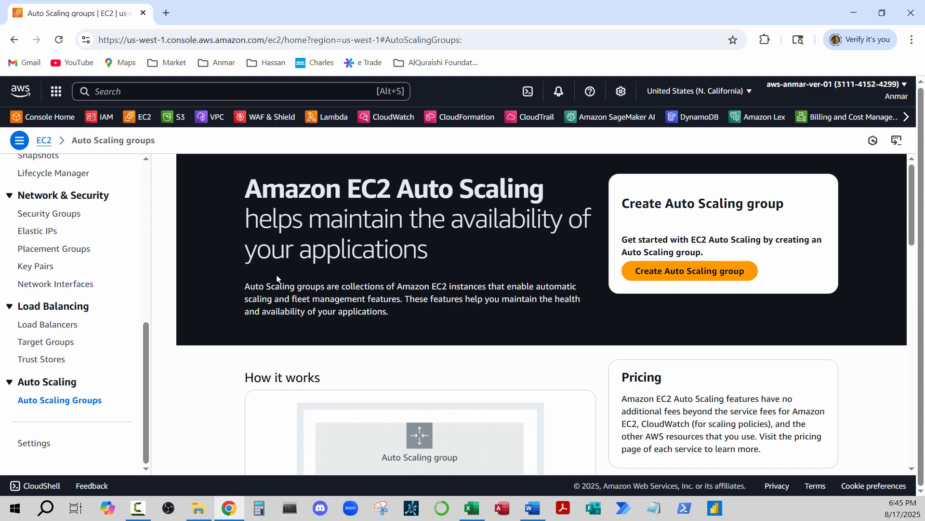
pyautogui.click(680, 270)
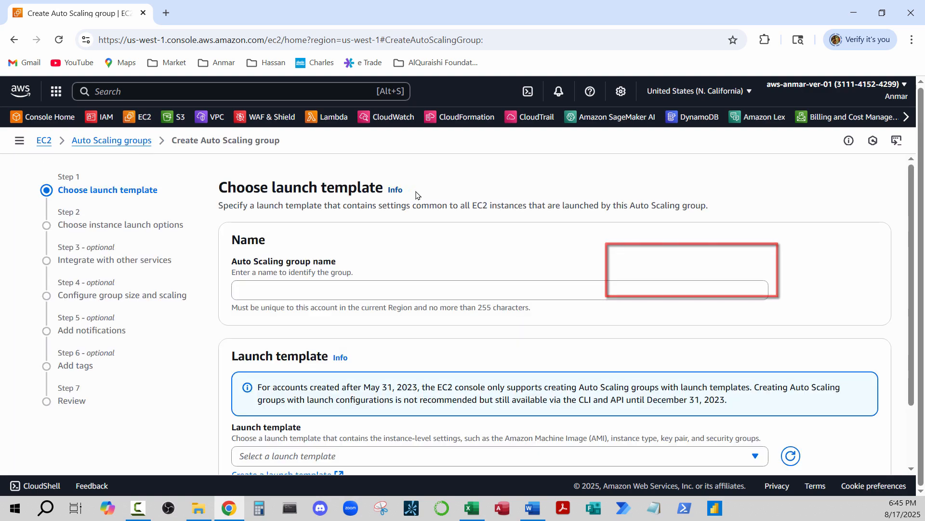
pyautogui.click(311, 287)
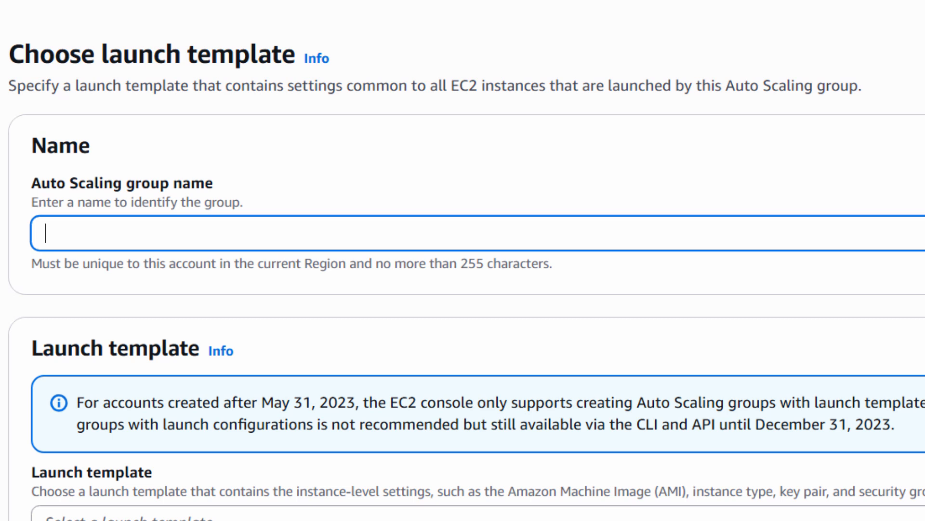
pyautogui.write('MyAutoScalingGroup')
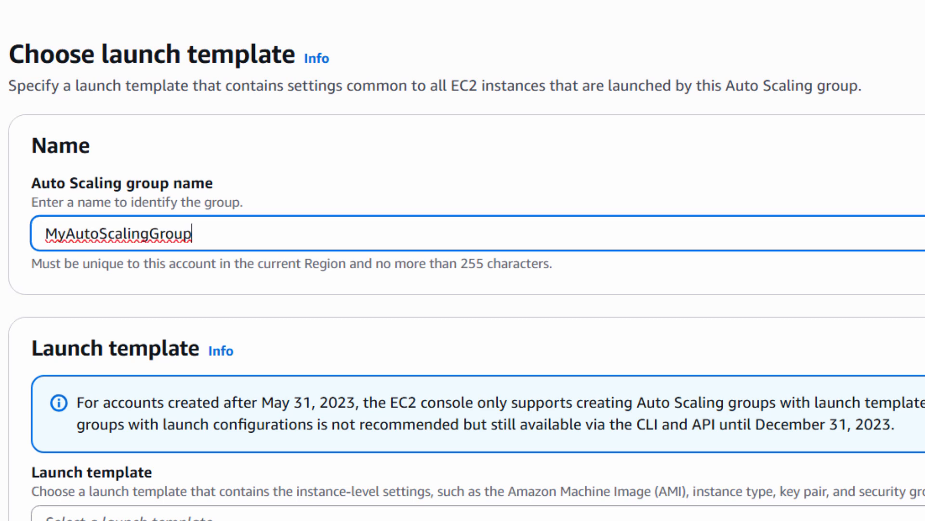
pyautogui.press('Tab')
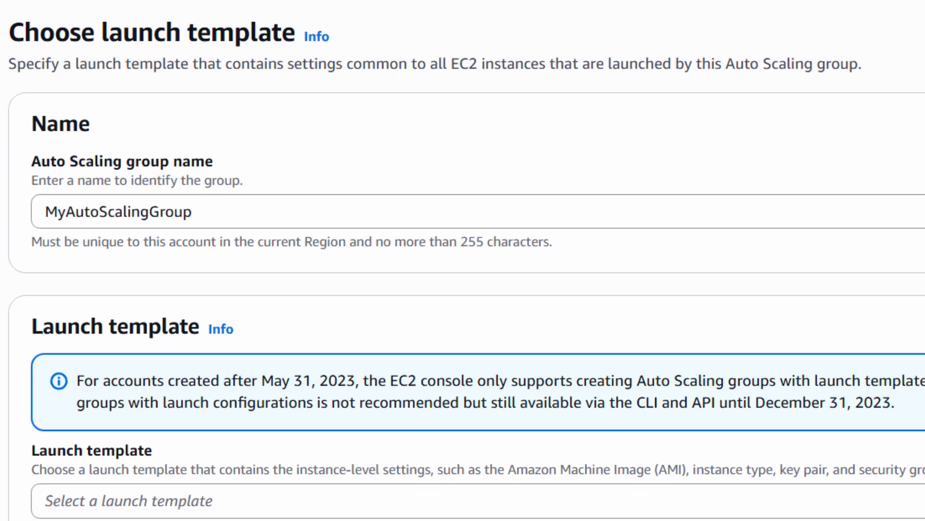
# Select WebServerTemplate as the launch template and continue to the instance launch options.
pyautogui.click(448, 514)
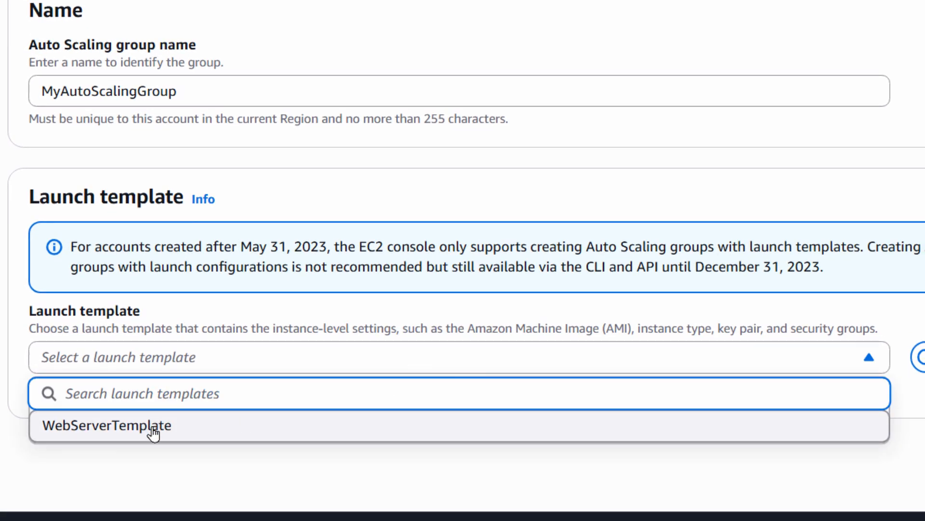
pyautogui.click(170, 427)
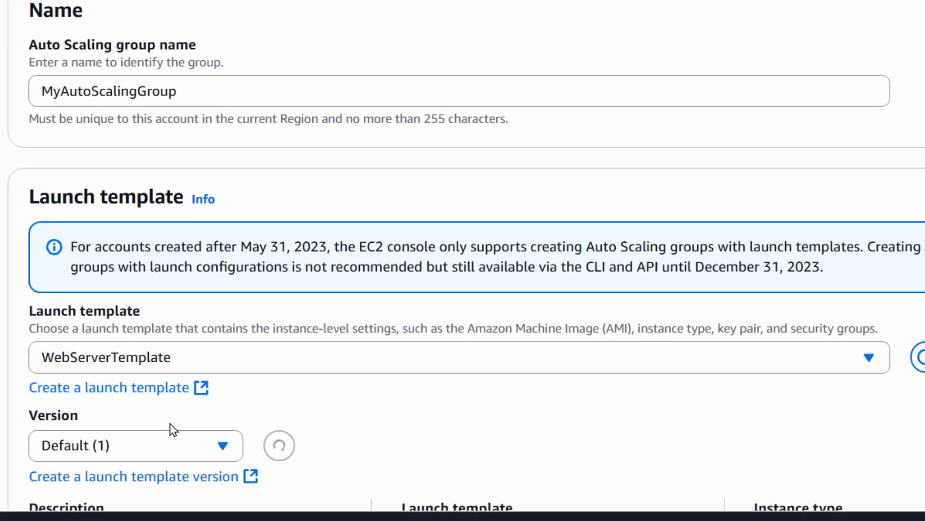
pyautogui.scroll(-6, 172, 427)
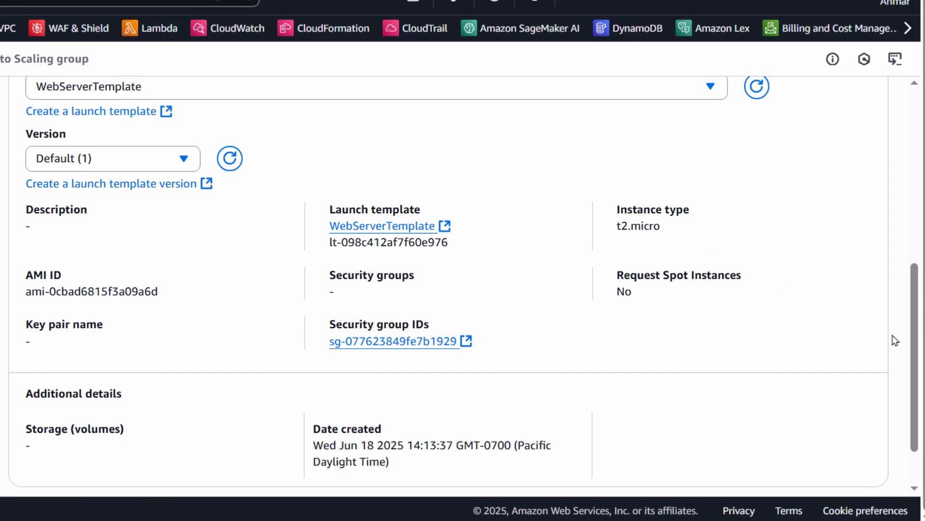
pyautogui.scroll(-2, 894, 385)
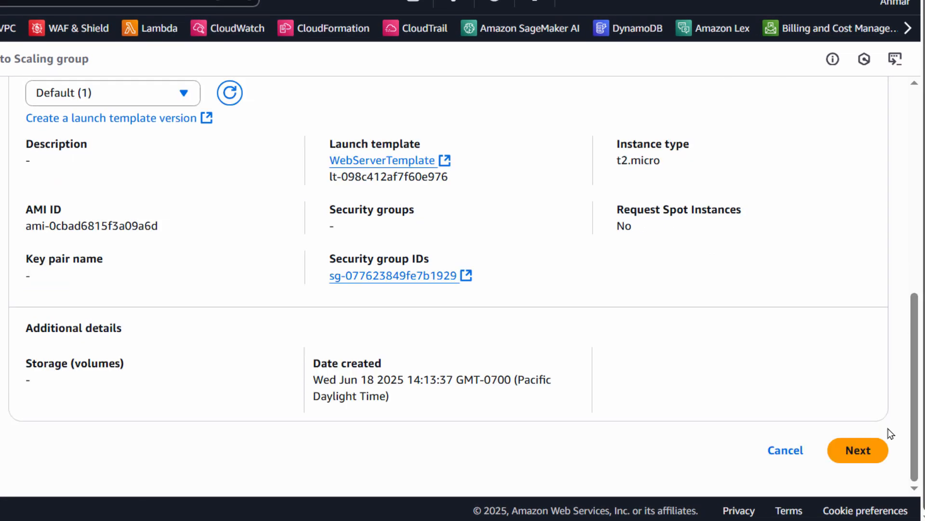
pyautogui.click(860, 453)
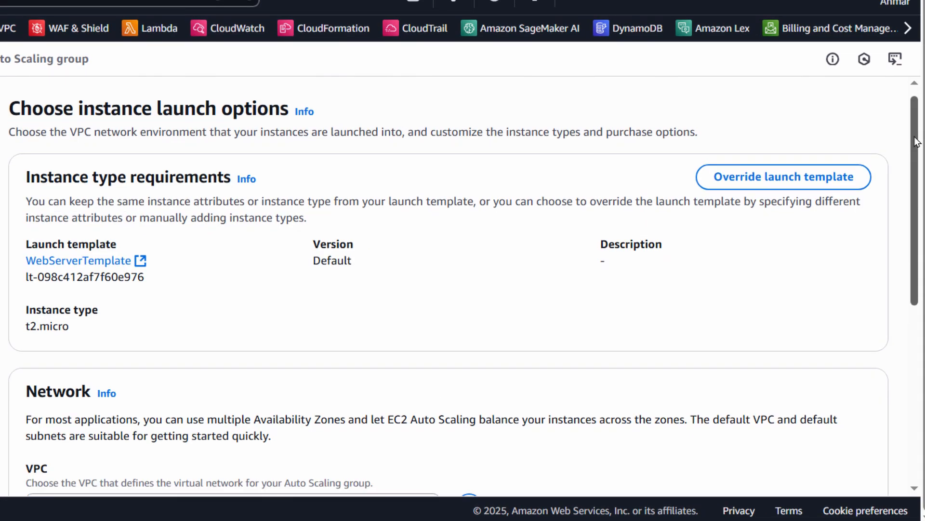
# Add the us-west-1b and us-west-1a subnets to the group's network and continue to the service integration options.
pyautogui.scroll(-4, 593, 320)
pyautogui.scroll(-1, 198, 247)
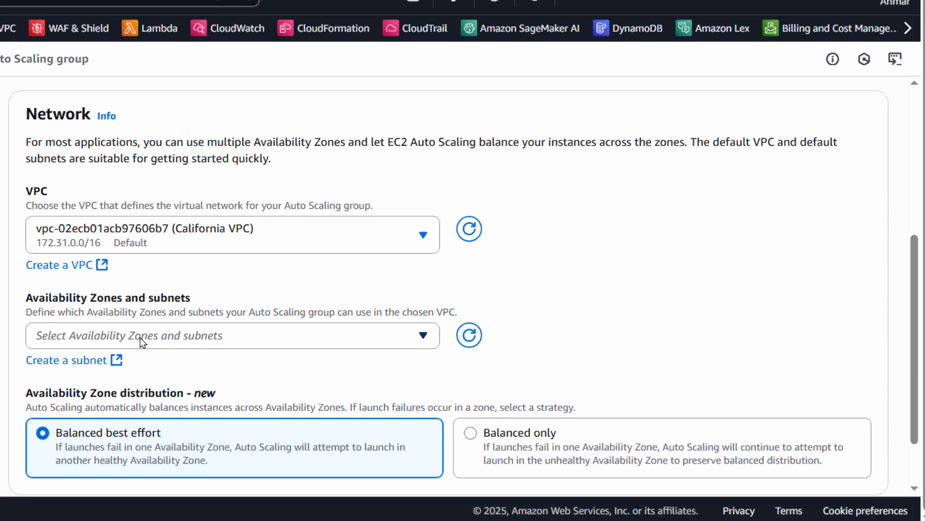
pyautogui.scroll(-3, 799, 256)
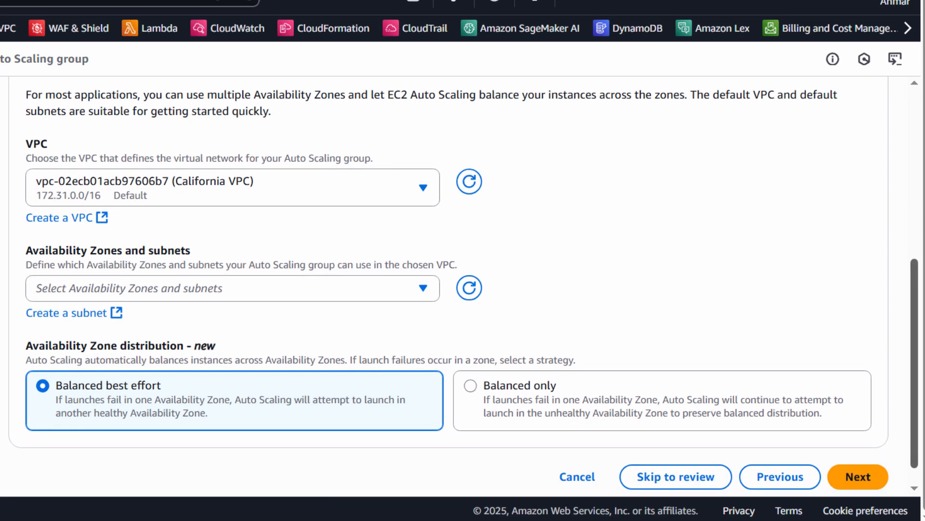
pyautogui.click(207, 265)
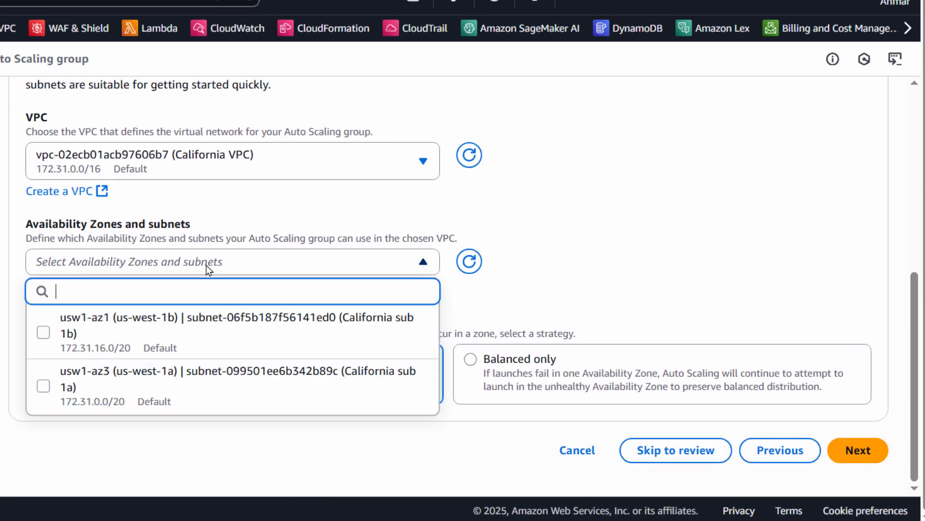
pyautogui.click(43, 332)
pyautogui.click(43, 385)
pyautogui.scroll(-2, 59, 331)
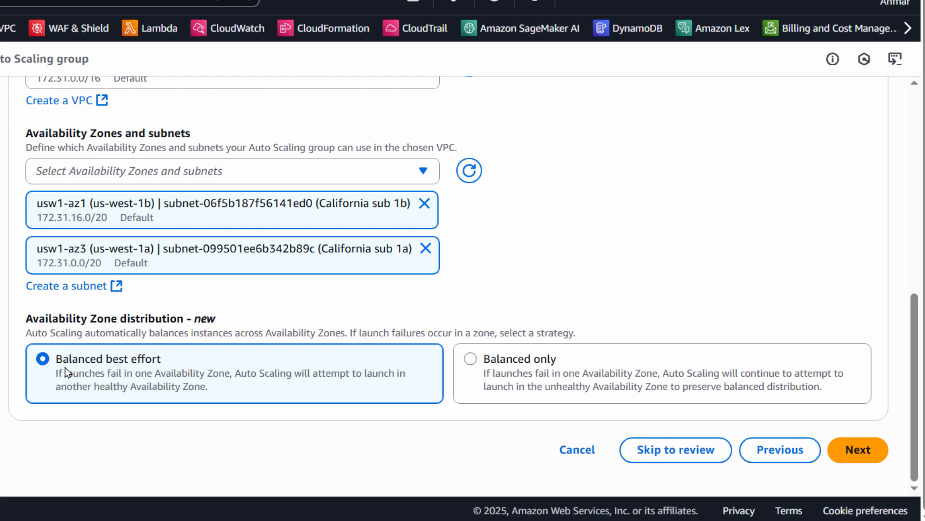
pyautogui.click(868, 453)
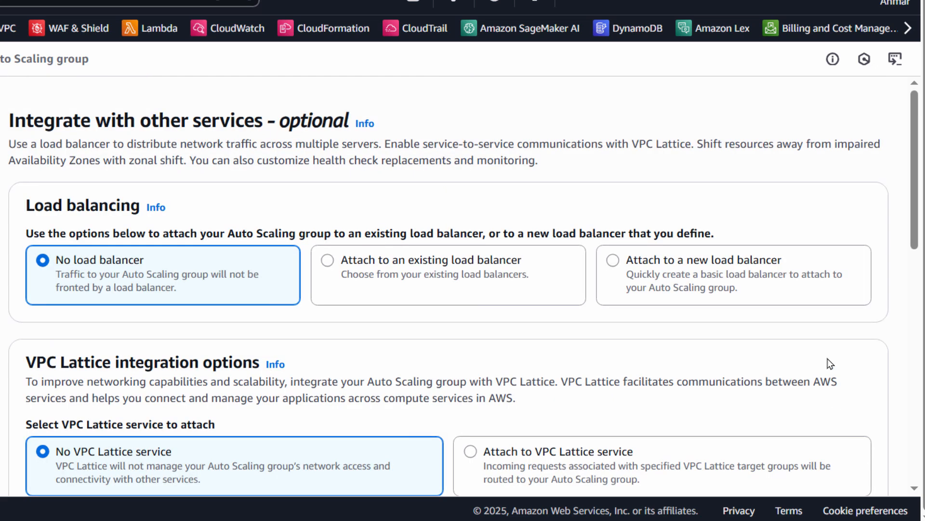
# Attach the group to an existing load balancer through the WebTargetGroup | HTTP target group.
pyautogui.click(453, 267)
pyautogui.moveTo(915, 169); pyautogui.dragTo(916, 203)
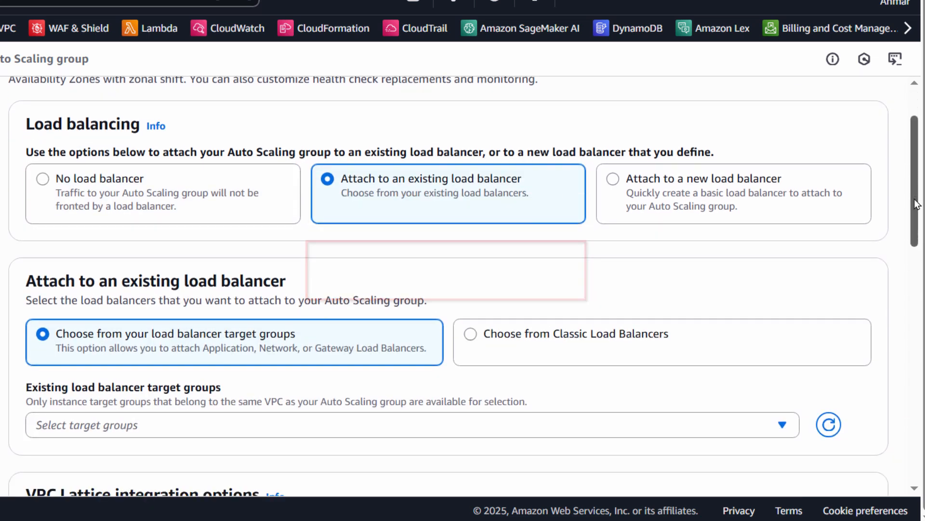
pyautogui.scroll(-4, 916, 203)
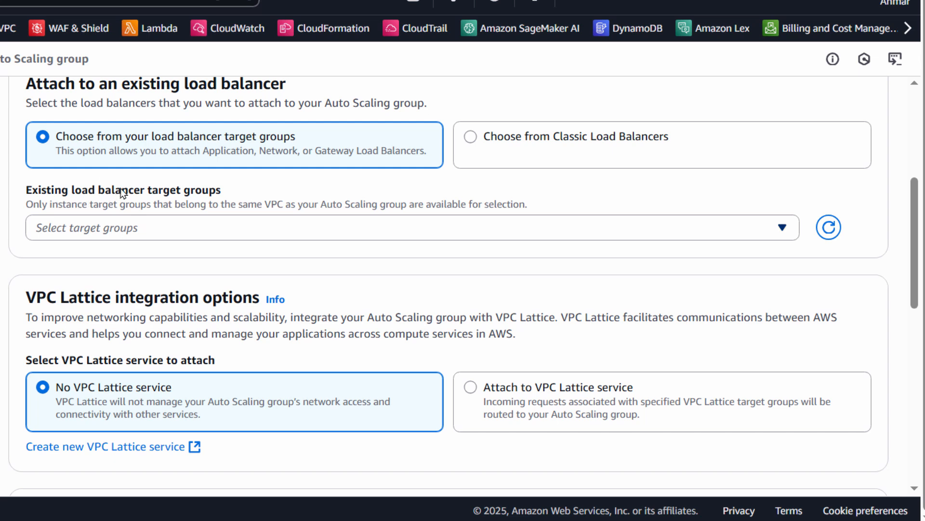
pyautogui.click(152, 230)
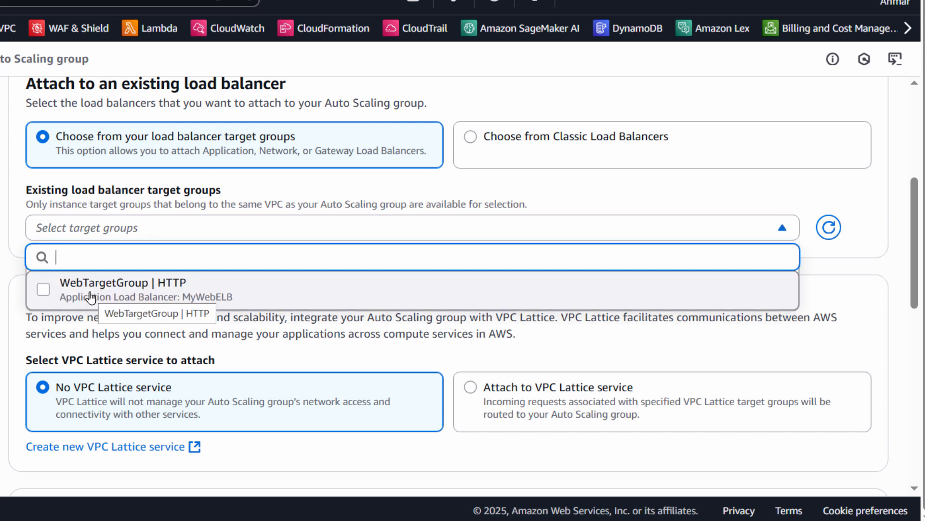
pyautogui.click(91, 296)
# Turn on Elastic Load Balancing health checks with a 60-second grace period and continue to the group size and scaling settings.
pyautogui.scroll(-6, 903, 264)
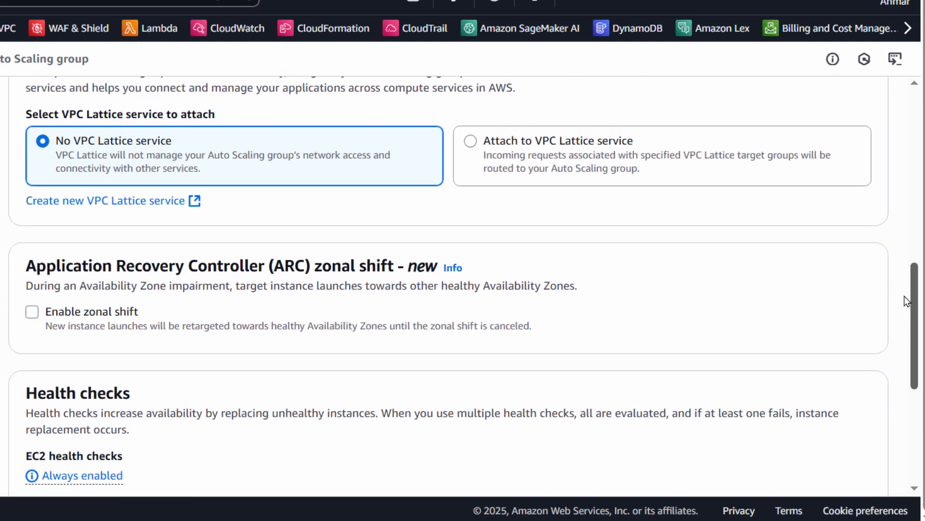
pyautogui.moveTo(905, 296); pyautogui.dragTo(905, 343)
pyautogui.click(54, 277)
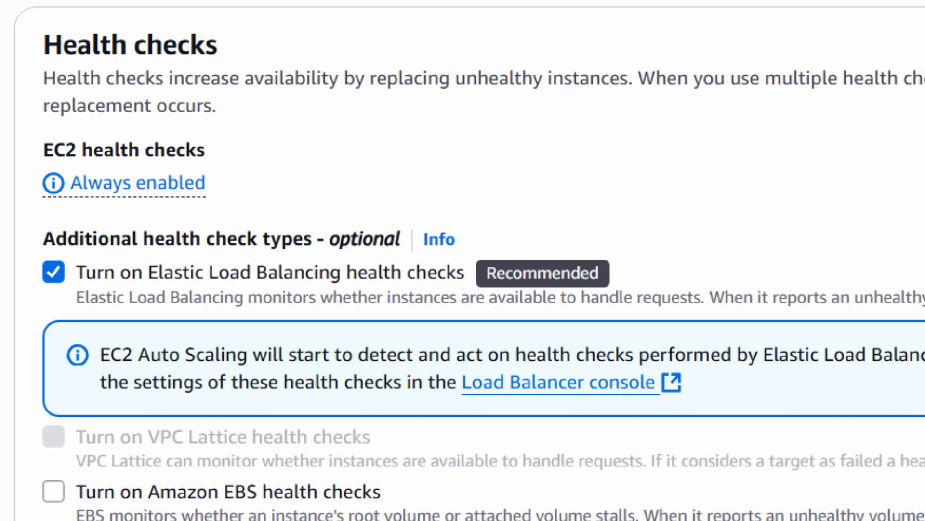
pyautogui.scroll(-3, 463, 260)
pyautogui.doubleClick(61, 445)
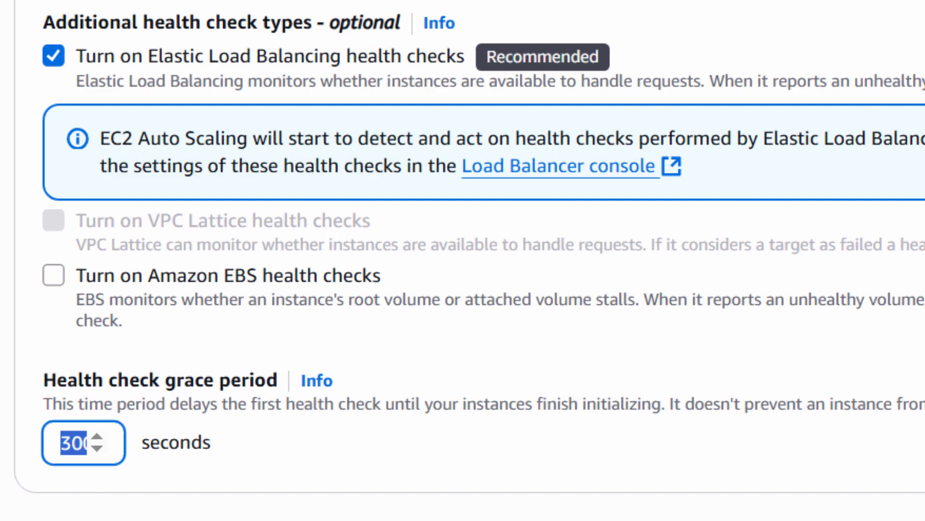
pyautogui.write('60')
pyautogui.press('Tab')
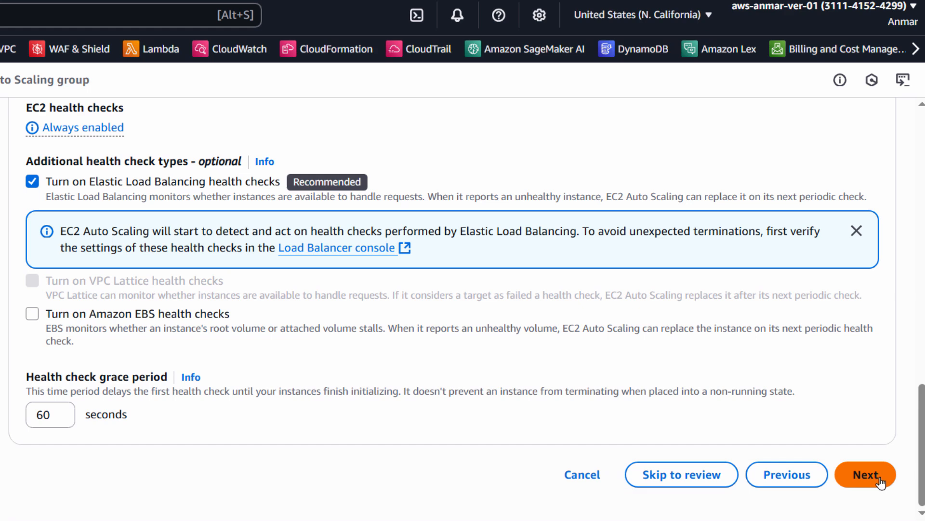
pyautogui.click(866, 474)
# Set the scaling limit for max desired capacity to 4.
pyautogui.scroll(-3, 463, 289)
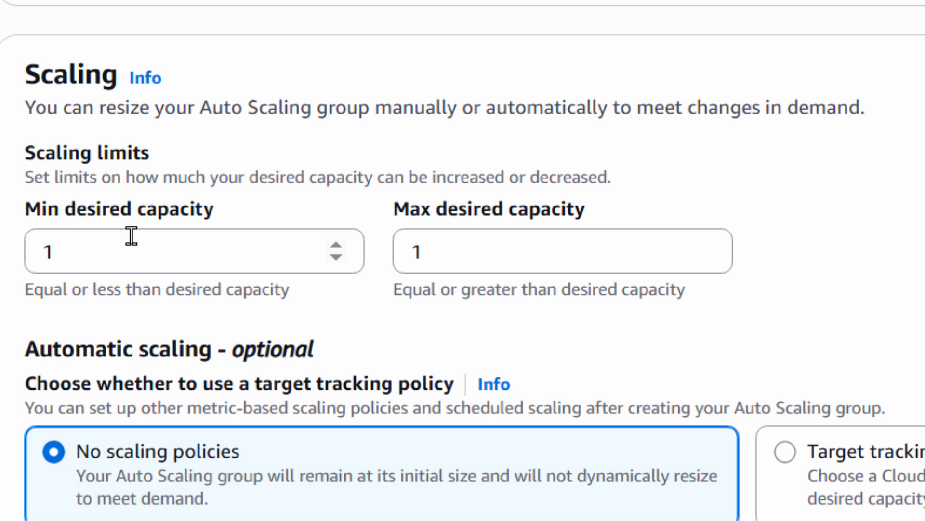
pyautogui.click(130, 236)
pyautogui.click(444, 252)
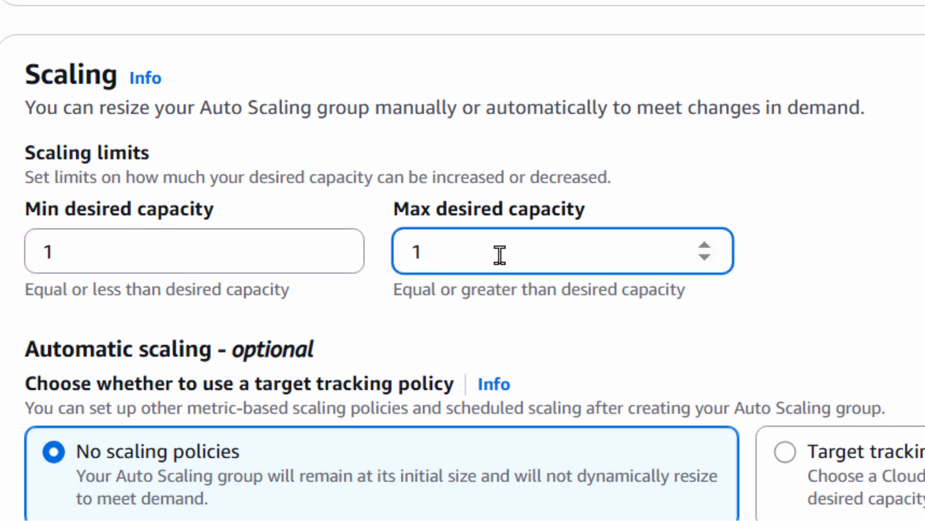
pyautogui.doubleClick(705, 245)
pyautogui.click(704, 246)
# Choose a target tracking scaling policy for automatic scaling.
pyautogui.scroll(-3, 463, 260)
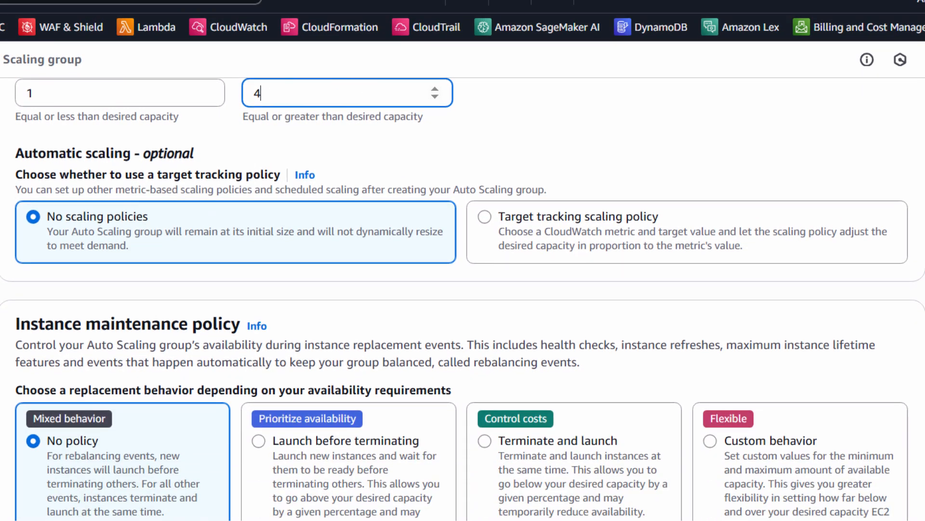
pyautogui.scroll(-1, 502, 170)
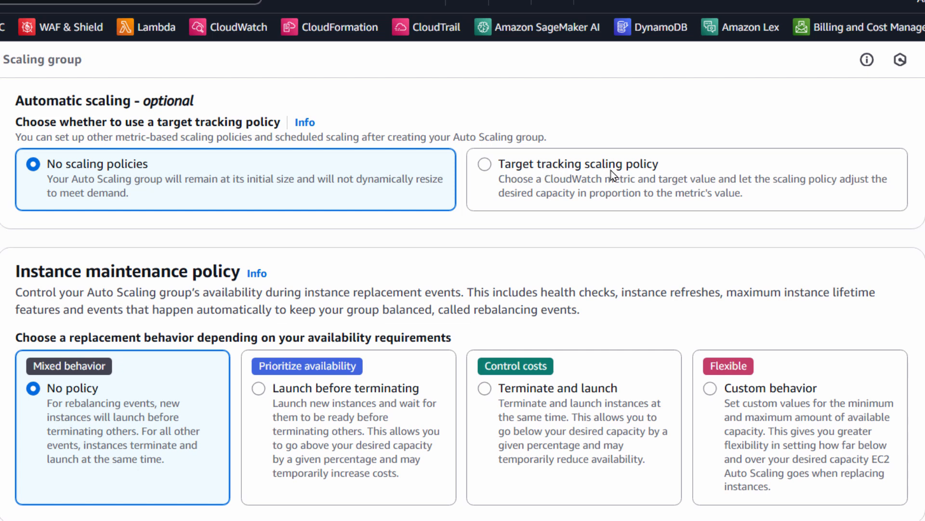
pyautogui.moveTo(611, 170); pyautogui.dragTo(600, 180)
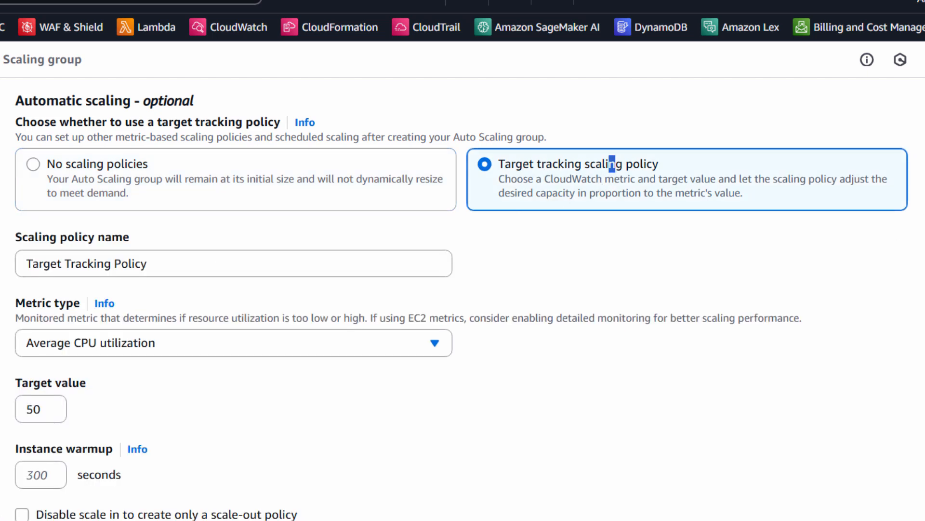
# Set the Average CPU utilization target value to 20 and the instance warmup to 60 seconds in the target tracking policy.
pyautogui.scroll(-3, 462, 299)
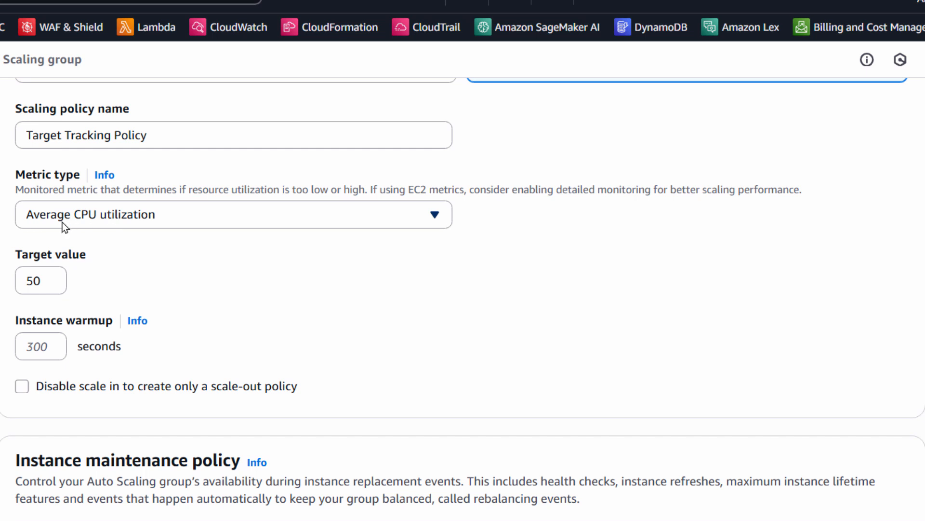
pyautogui.click(51, 280)
pyautogui.moveTo(53, 280); pyautogui.dragTo(2, 277)
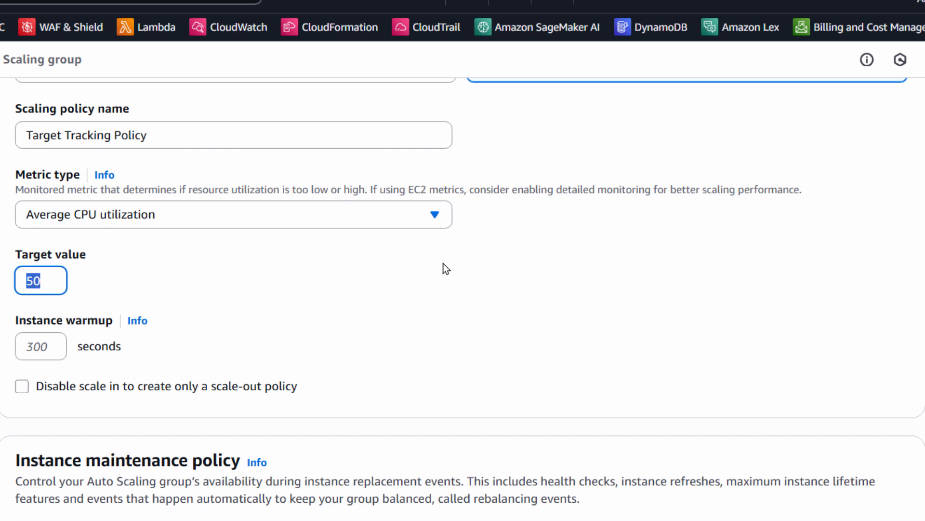
pyautogui.write('20')
pyautogui.press('Tab')
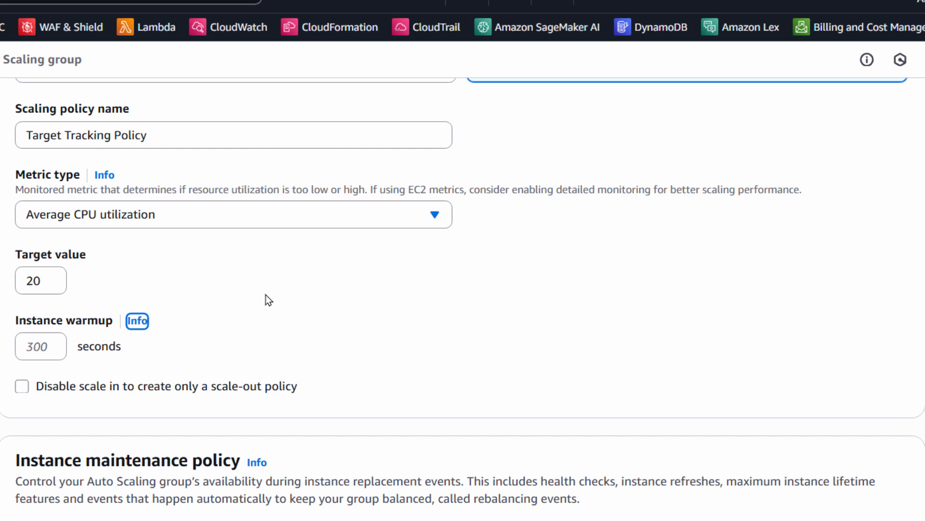
pyautogui.press('Tab')
pyautogui.write('60')
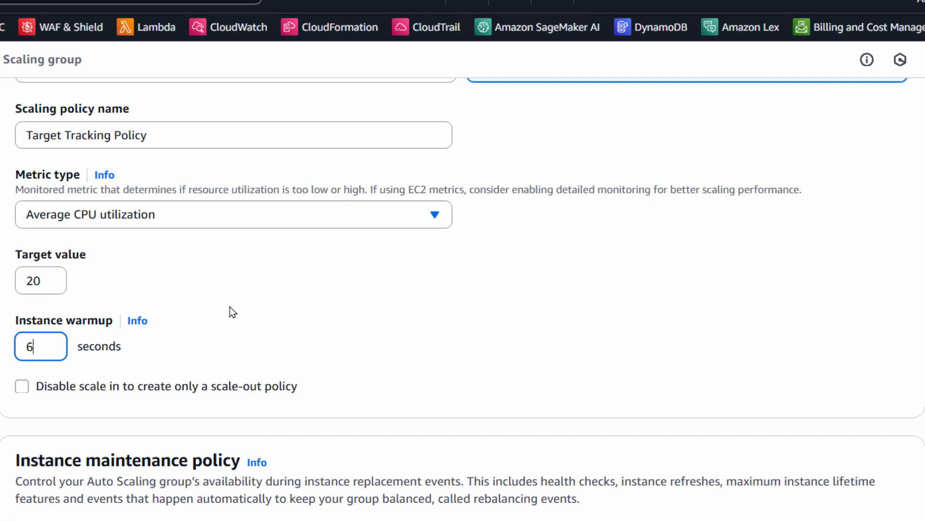
pyautogui.press('Tab')
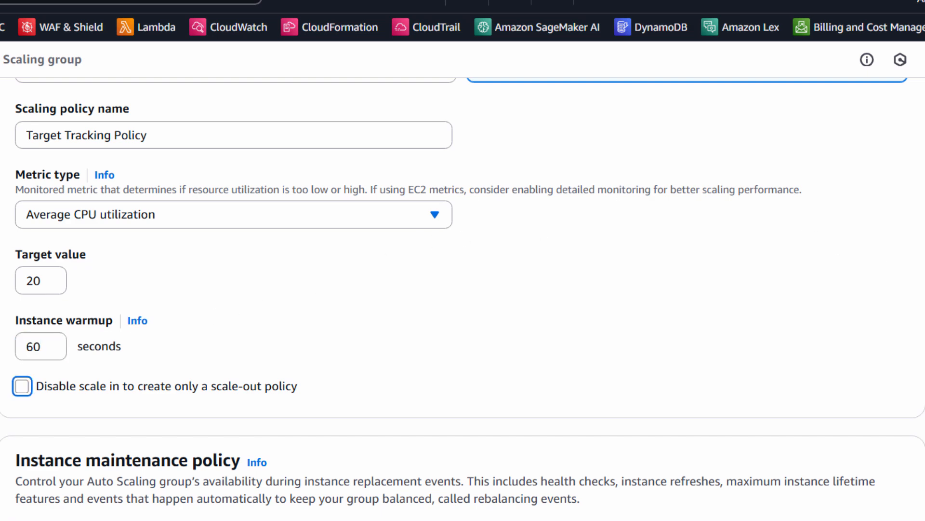
# Keep the default maintenance, capacity and additional settings, and continue to the review without adding notifications or tags.
pyautogui.scroll(-5, 462, 289)
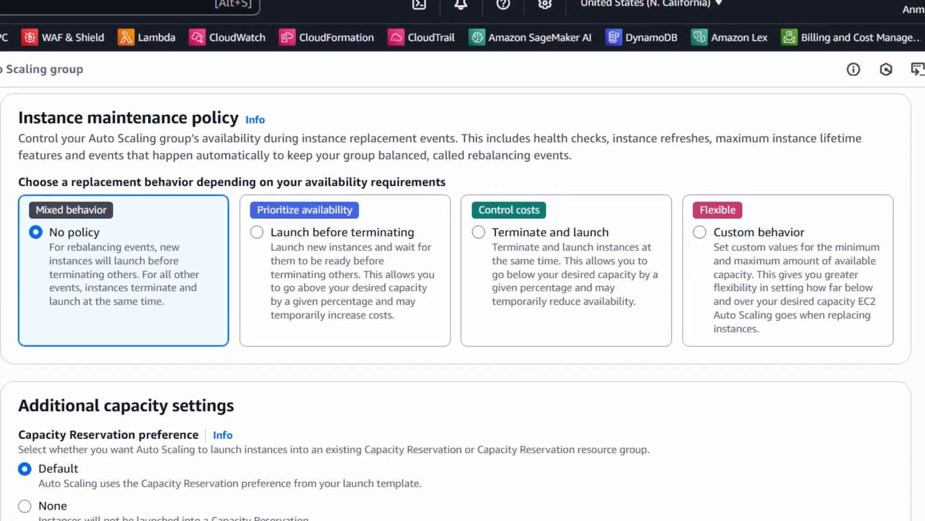
pyautogui.scroll(-10, 463, 309)
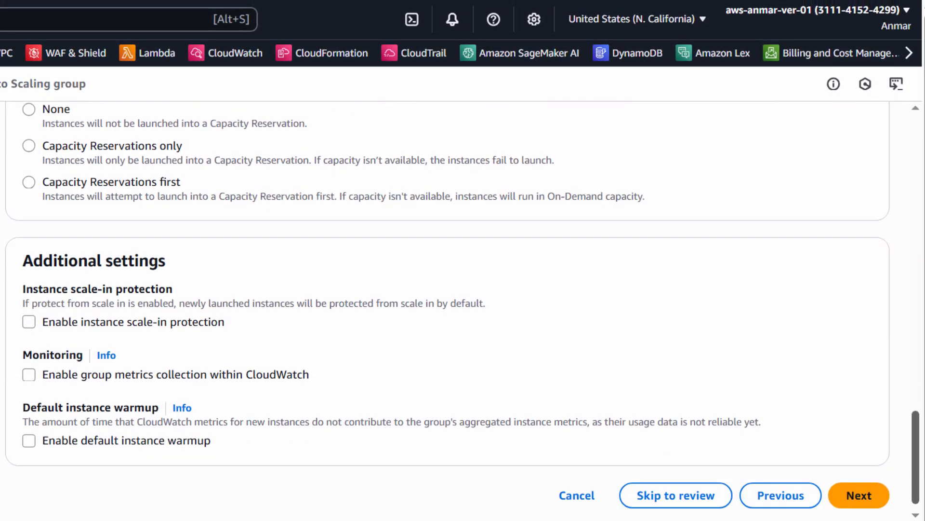
pyautogui.click(859, 495)
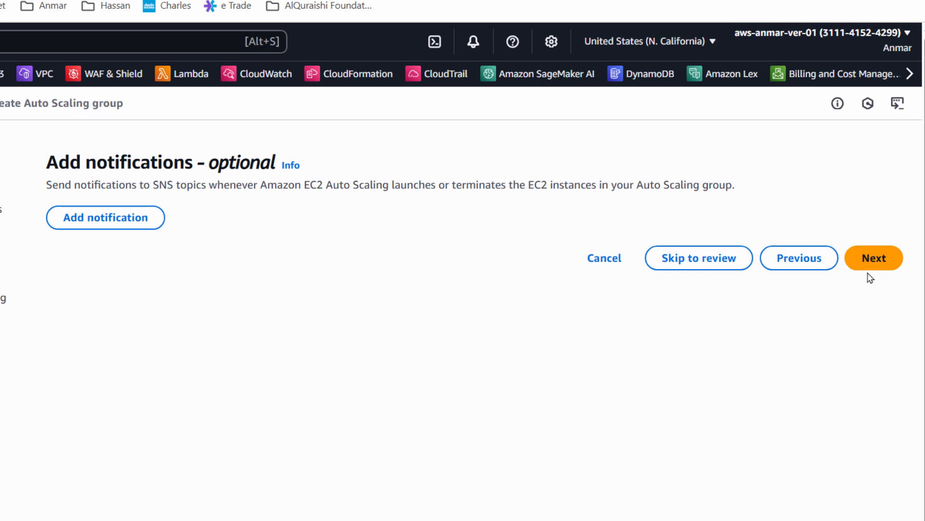
pyautogui.click(874, 260)
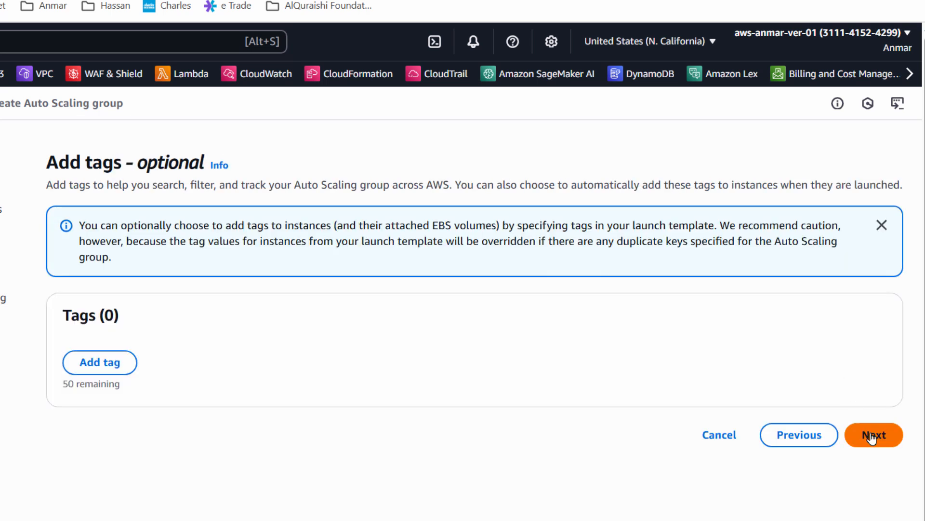
pyautogui.click(874, 437)
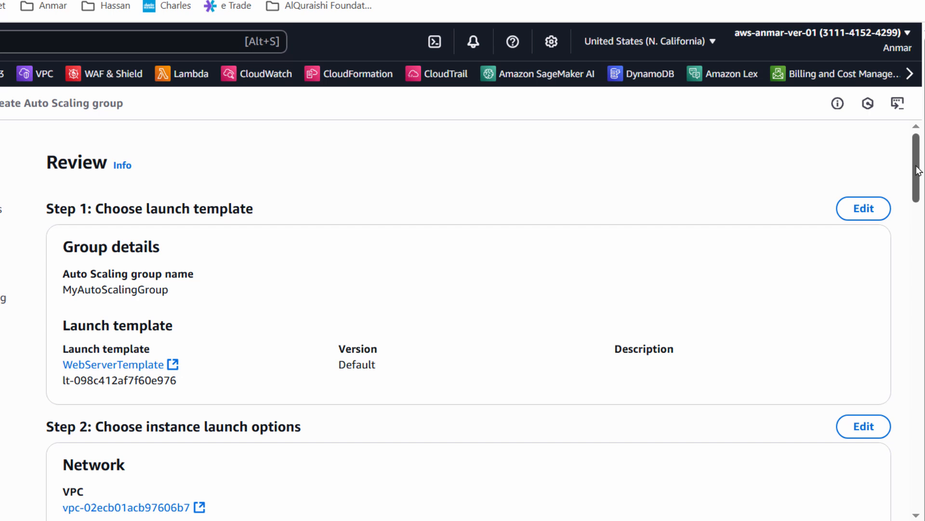
# Go through the review of the configuration and create the Auto Scaling group.
pyautogui.moveTo(919, 170); pyautogui.dragTo(921, 205)
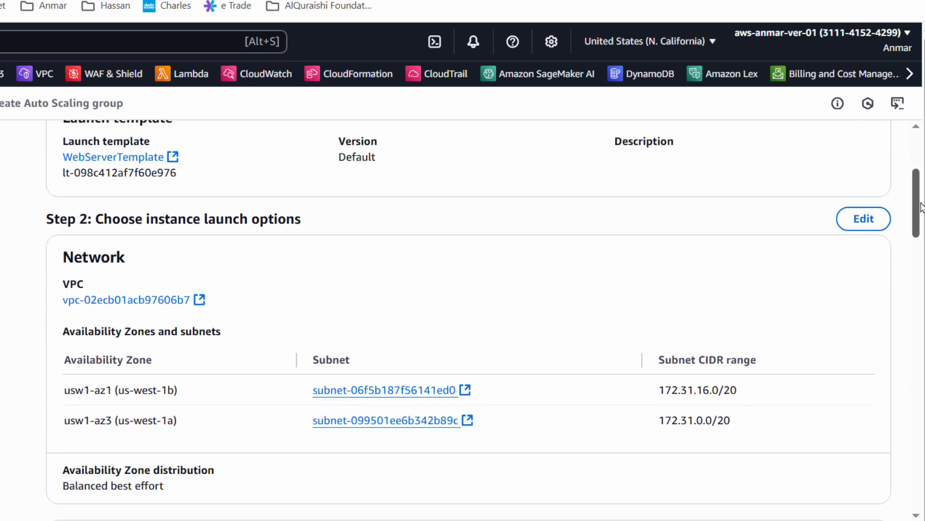
pyautogui.scroll(-15, 921, 205)
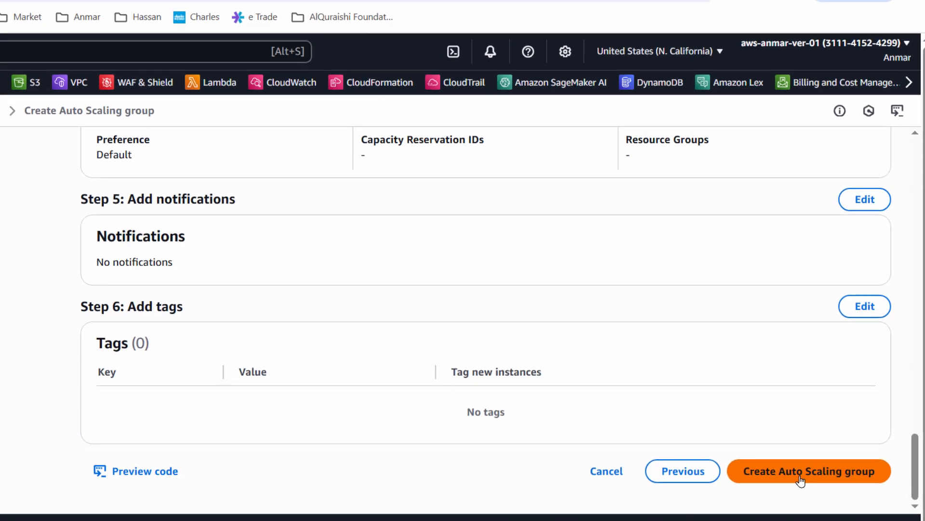
pyautogui.click(800, 477)
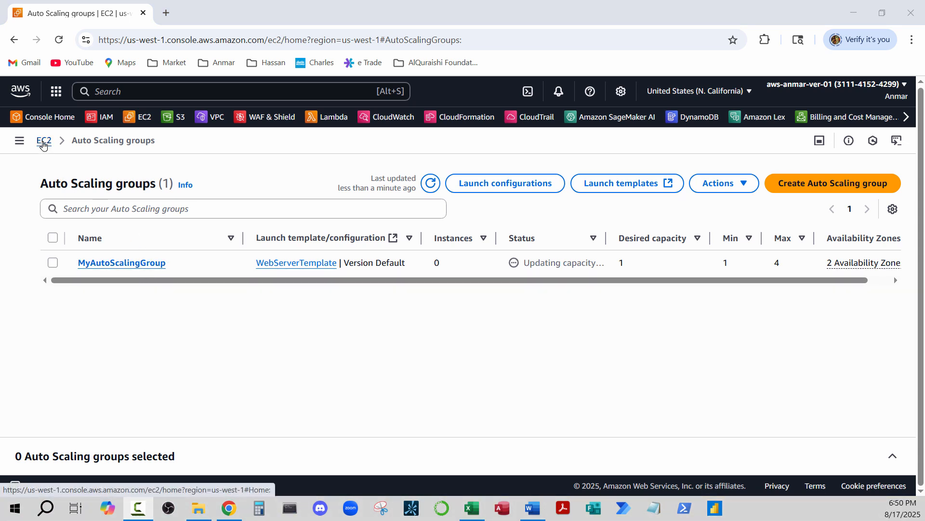
# Open the EC2 console in a new browser tab and show its list of instances.
pyautogui.rightClick(43, 144)
pyautogui.click(80, 160)
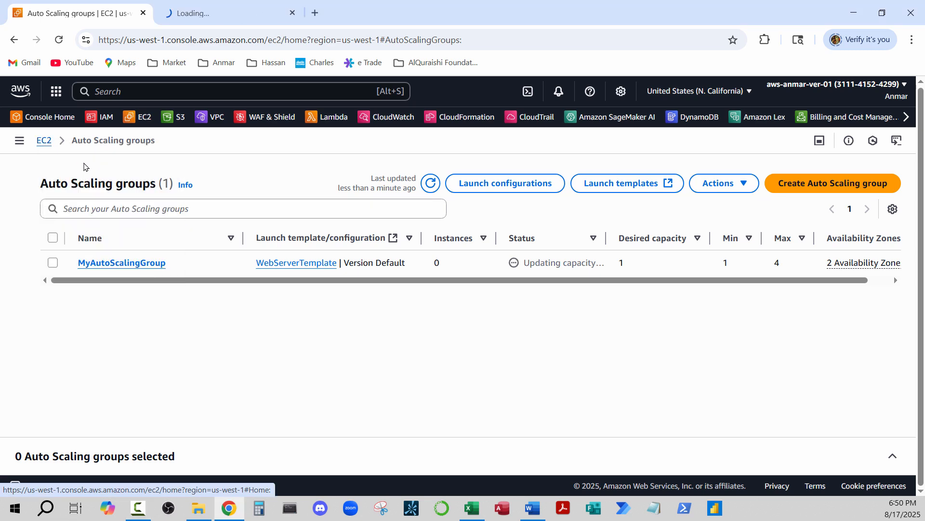
pyautogui.hotkey('ctrl', 'Tab')
pyautogui.click(36, 275)
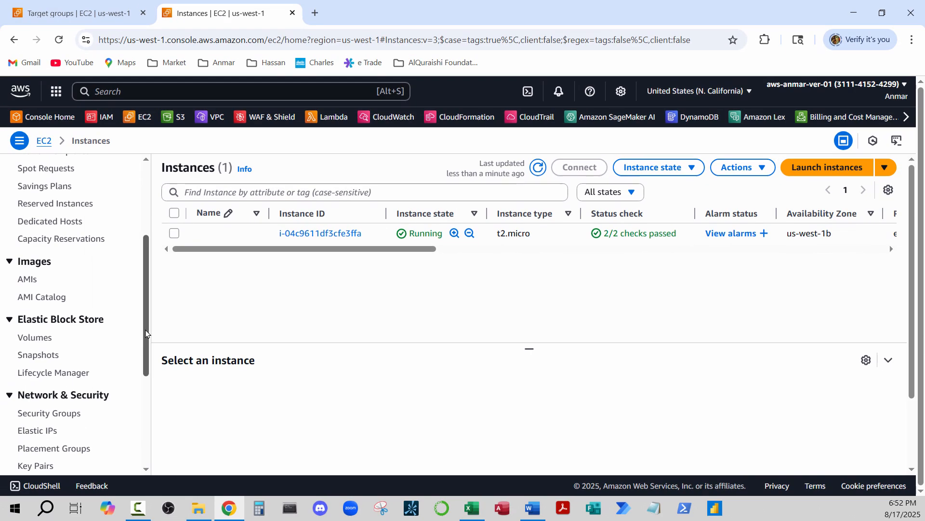
# Look at the list of load balancers and the list of target groups.
pyautogui.scroll(-4, 146, 332)
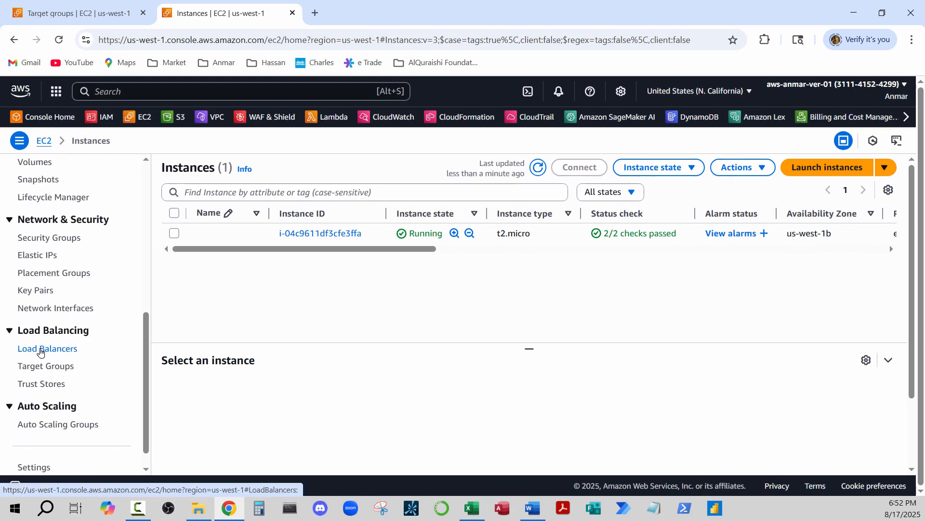
pyautogui.click(40, 348)
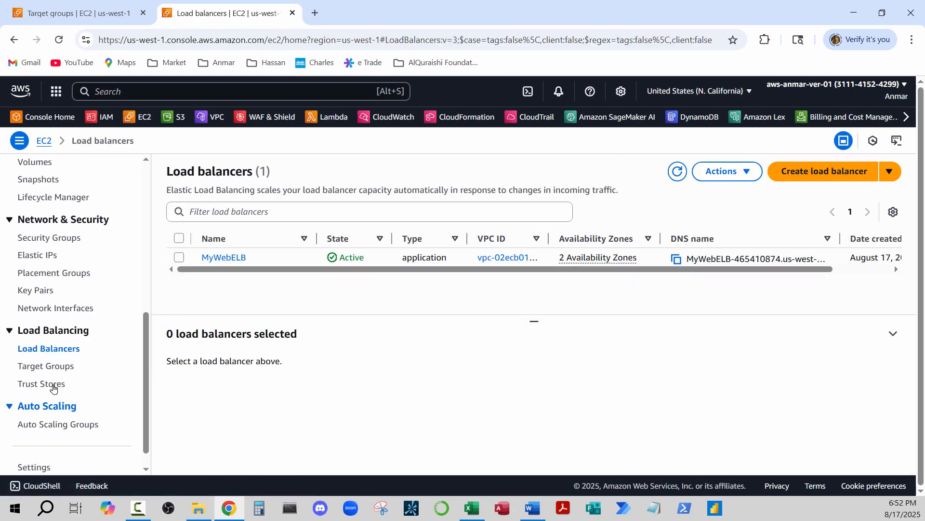
pyautogui.click(48, 367)
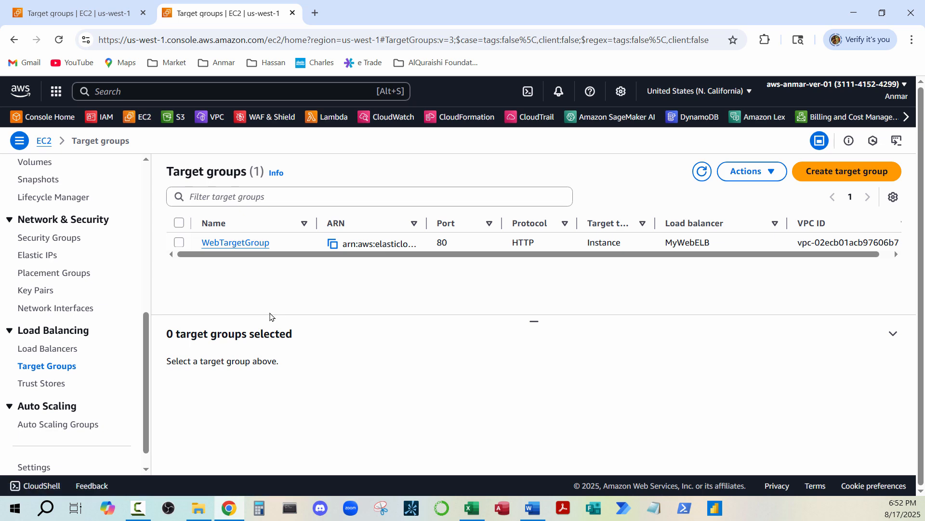
# Open the details of the MyWebELB load balancer and copy its DNS name.
pyautogui.scroll(-1, 63, 340)
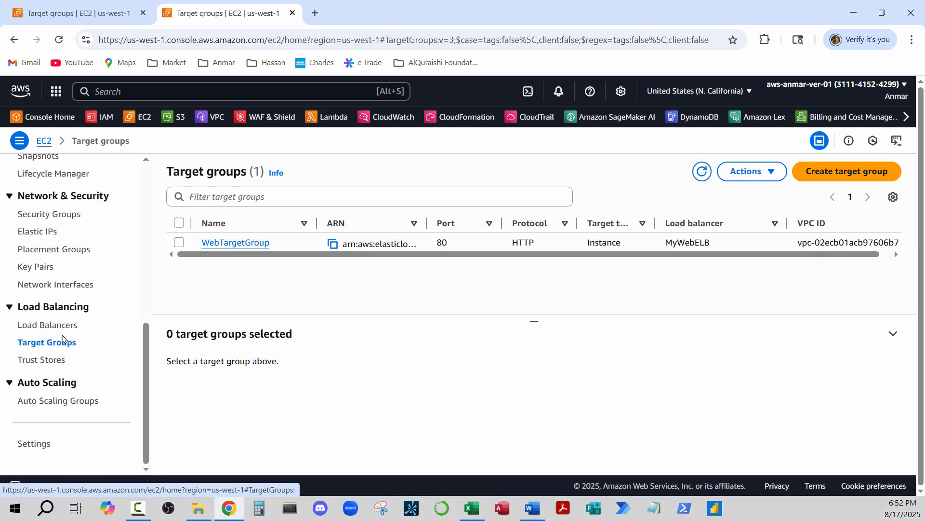
pyautogui.click(55, 326)
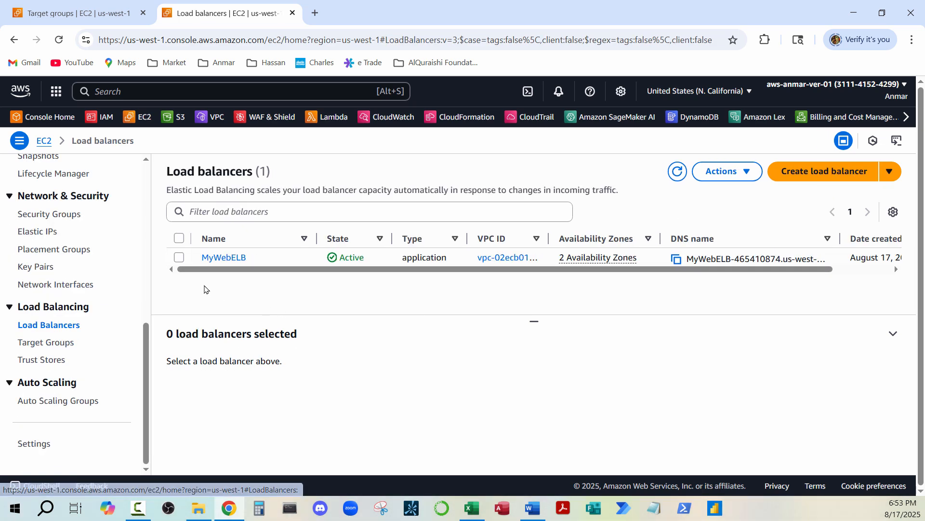
pyautogui.click(223, 257)
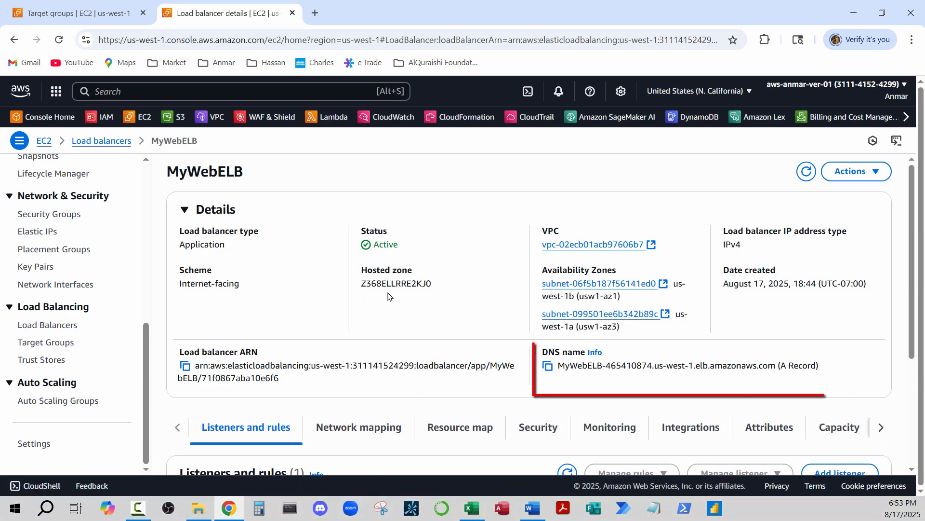
pyautogui.click(548, 366)
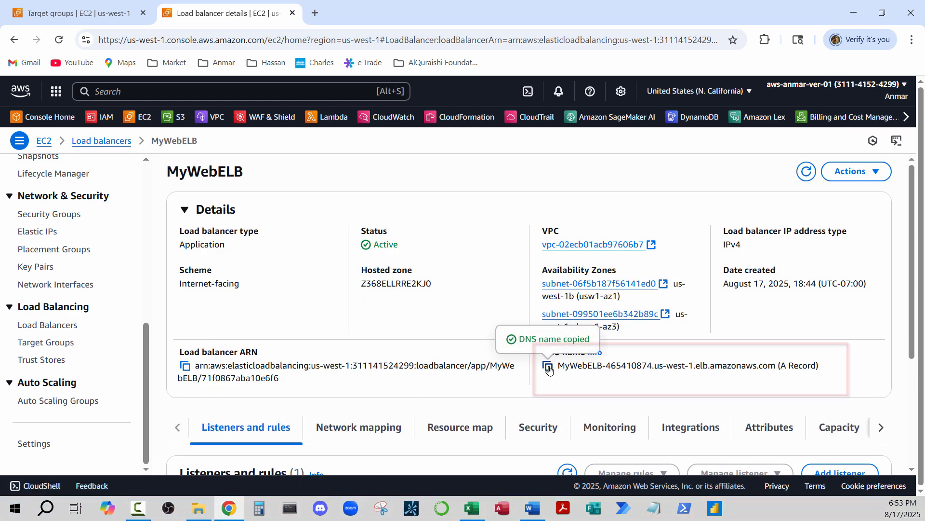
# Load the copied load balancer address in a new browser tab to check the web page and the IP address it reports.
pyautogui.click(315, 13)
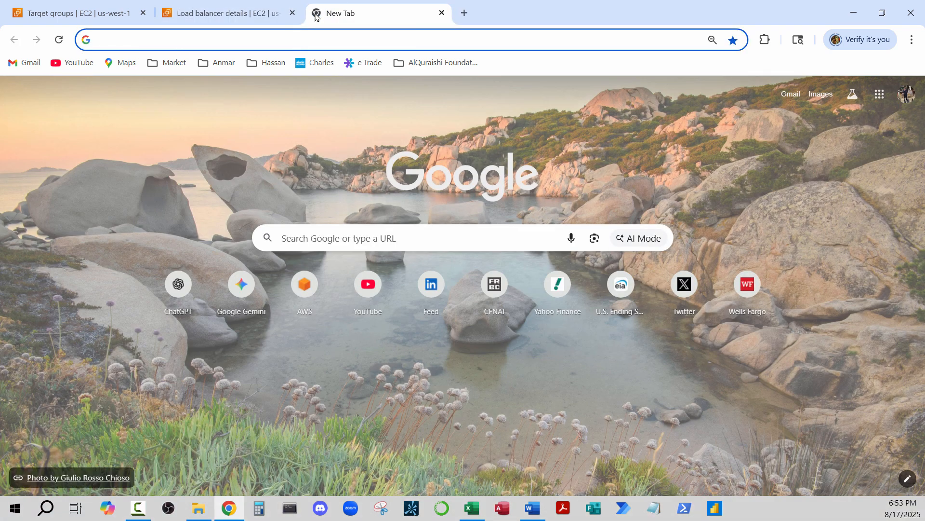
pyautogui.click(248, 42)
pyautogui.hotkey('ctrl', 'v')
pyautogui.press('Return')
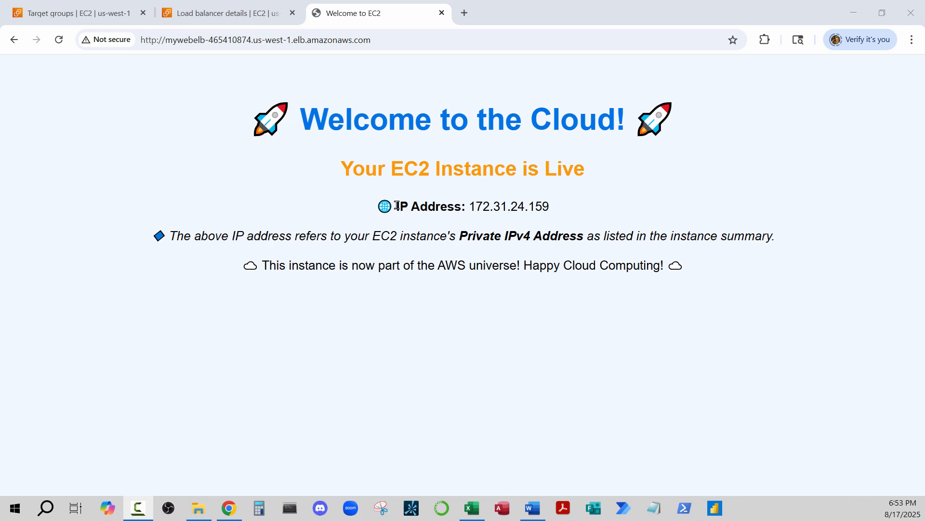
pyautogui.click(397, 205)
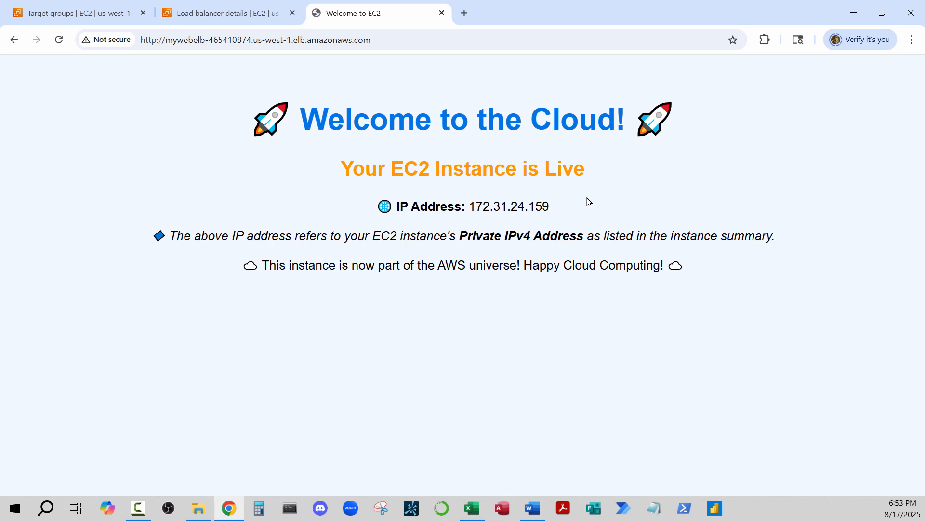
# Open the running instance's summary and connect to it through EC2 Instance Connect, using its public IP and the username ec2-user.
pyautogui.hotkey('alt', 'Tab')
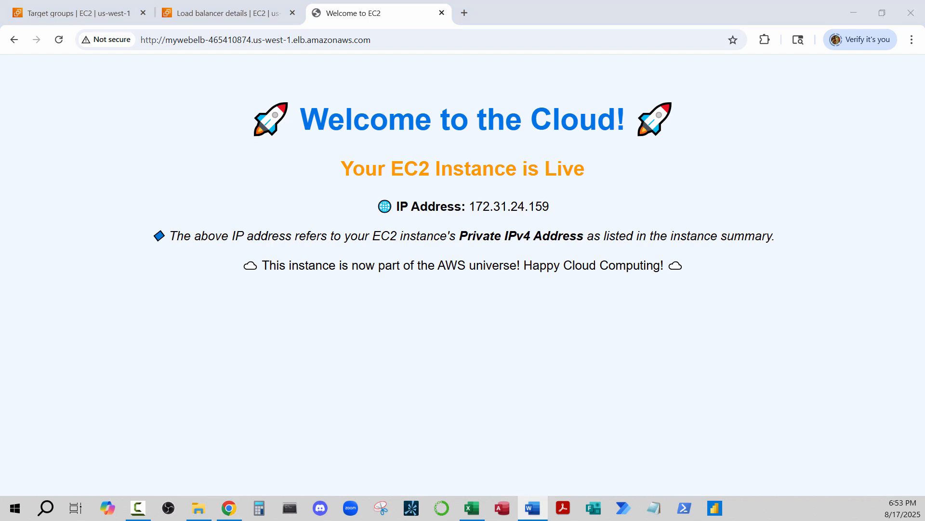
pyautogui.click(401, 156)
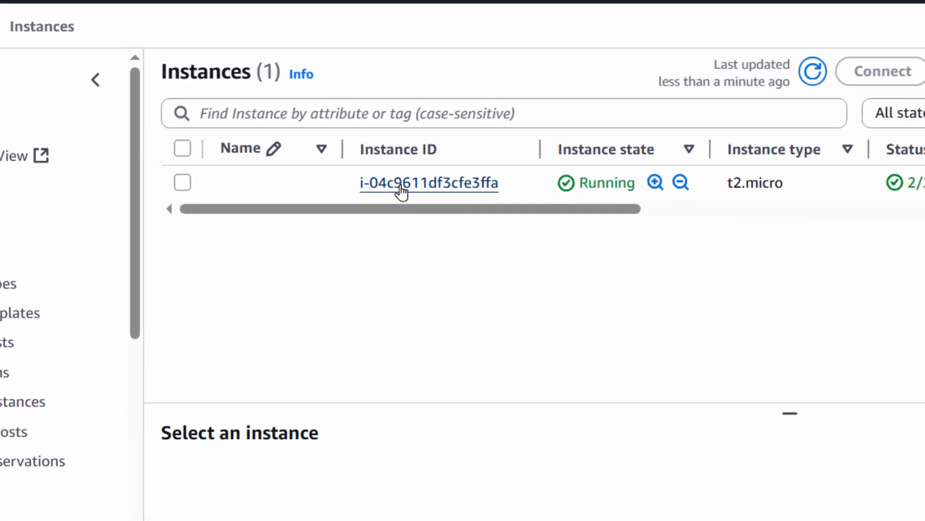
pyautogui.click(400, 184)
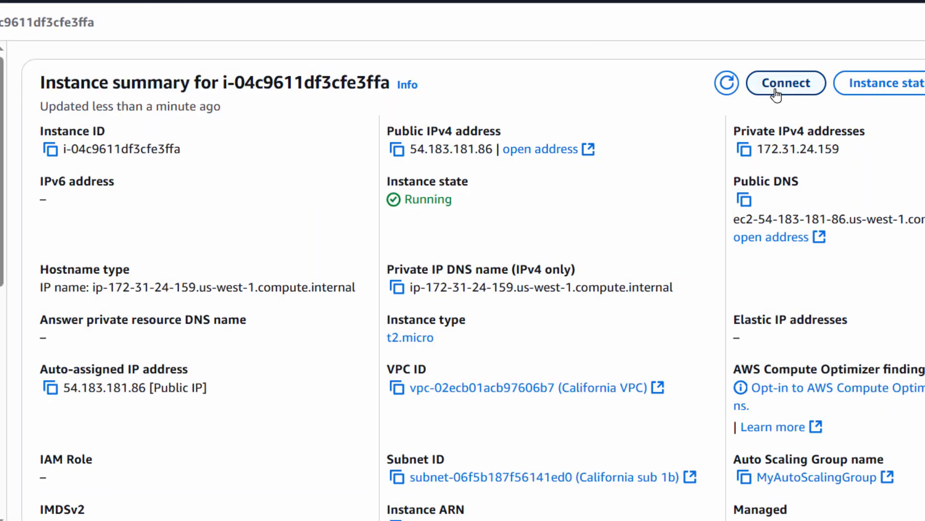
pyautogui.click(777, 87)
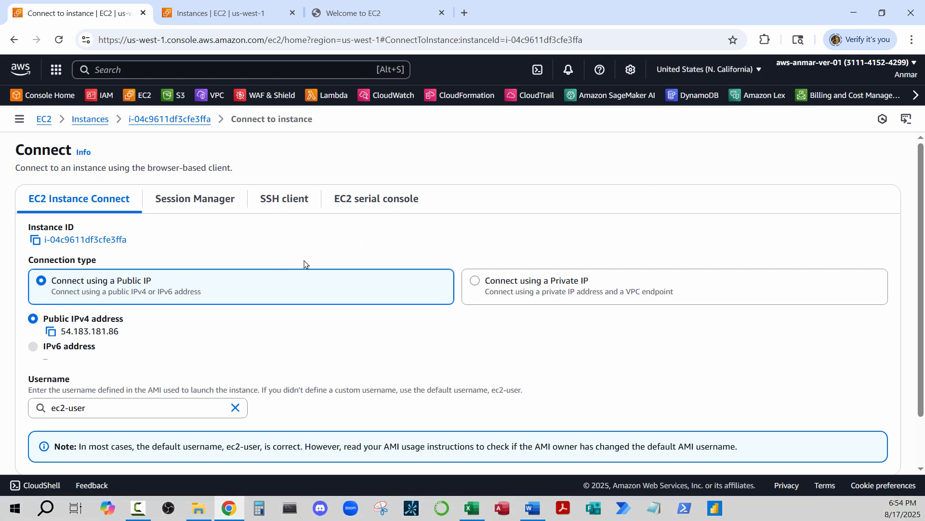
pyautogui.scroll(-2, 305, 263)
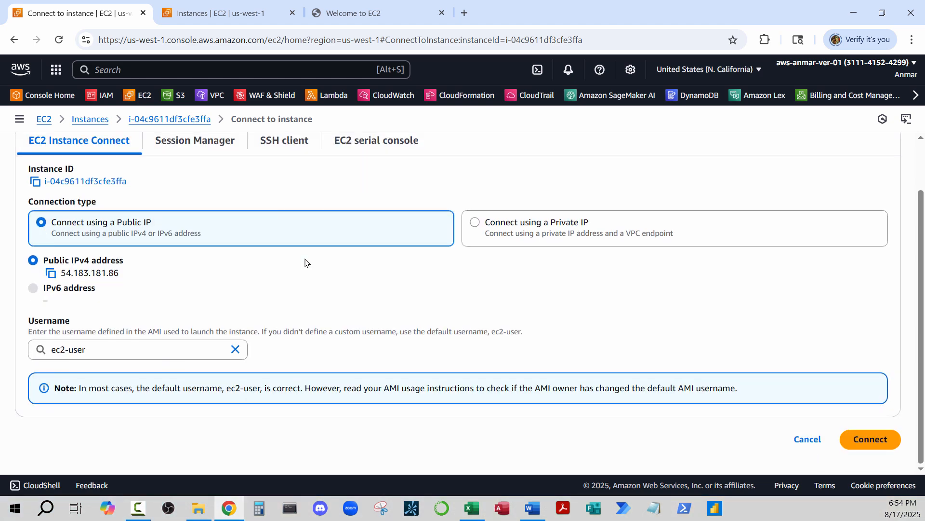
pyautogui.click(870, 439)
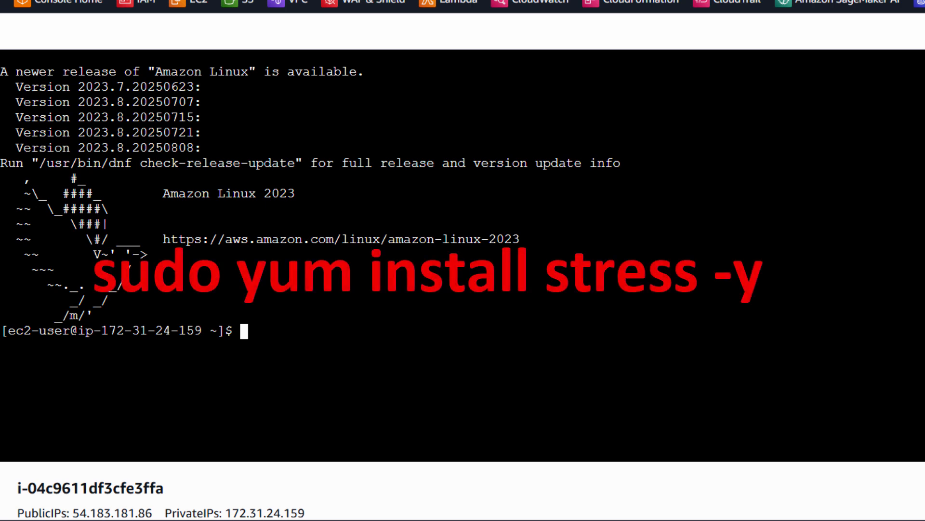
# Install the stress package with "sudo yum install stress -y" and run "sudo stress --cpu 2 --timeout 300s" in the instance's terminal.
pyautogui.write('sudo yum install stress -y')
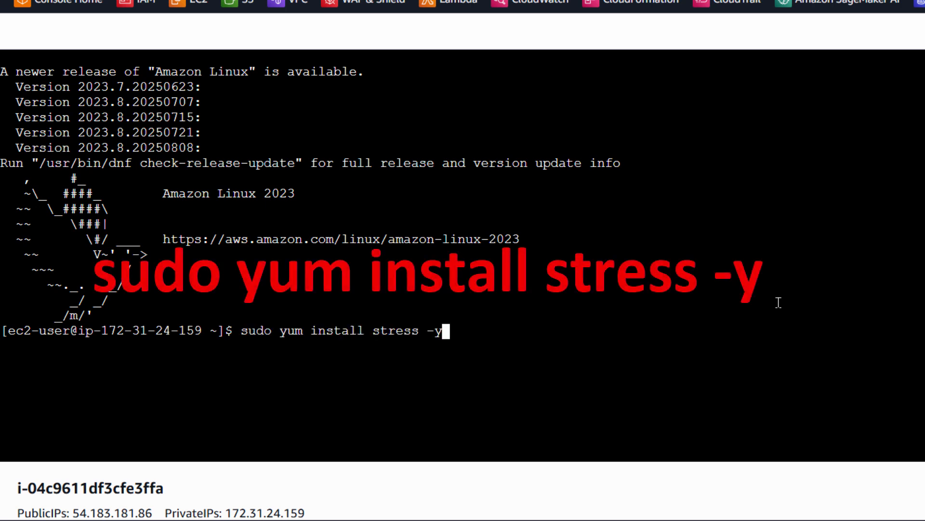
pyautogui.press('Return')
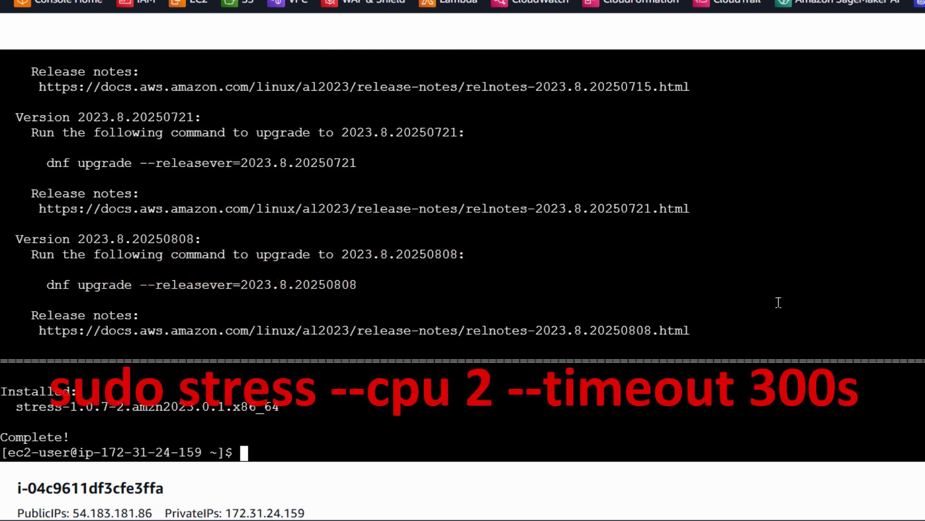
pyautogui.write('sudo stress ')
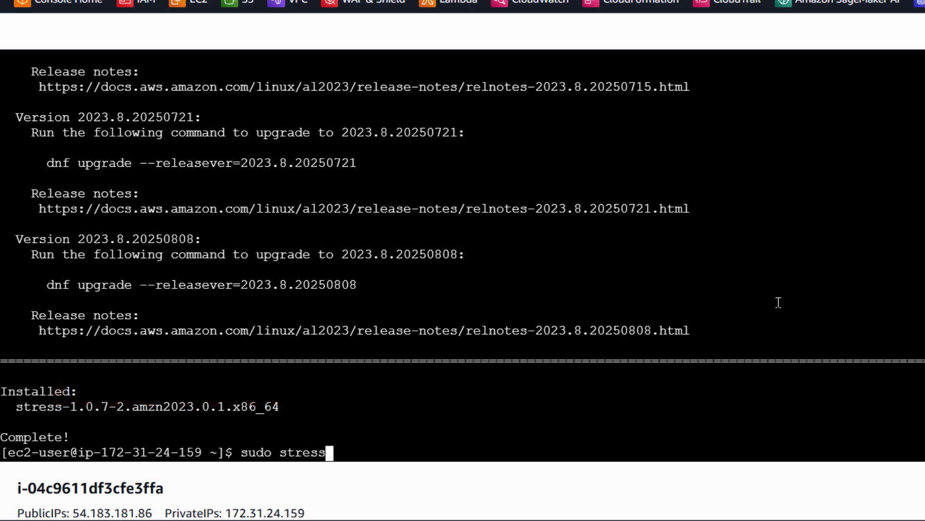
pyautogui.write('--cpu 2 --timeout 300s')
pyautogui.press('Return')
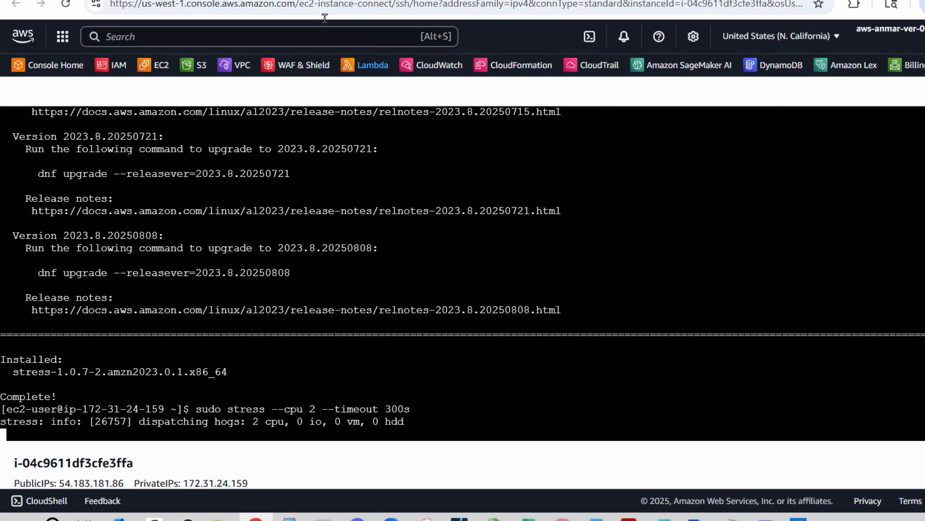
# In the instance details tab, switch to the Auto Scaling groups list and open the activity page of MyAutoScalingGroup.
pyautogui.click(95, 13)
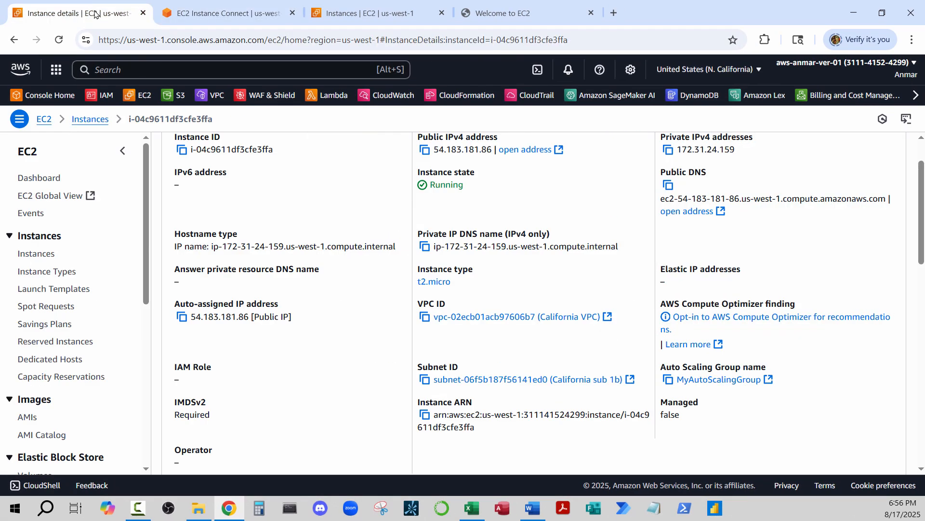
pyautogui.scroll(-5, 61, 385)
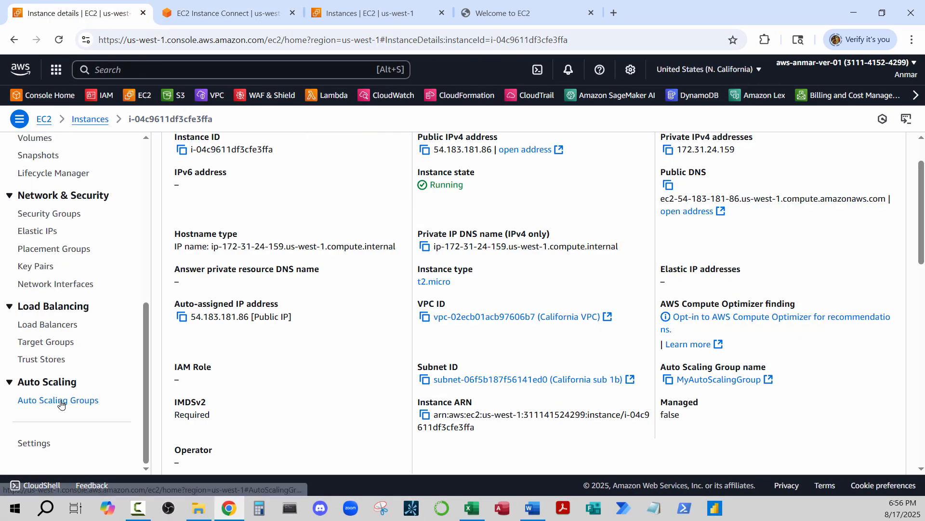
pyautogui.click(59, 400)
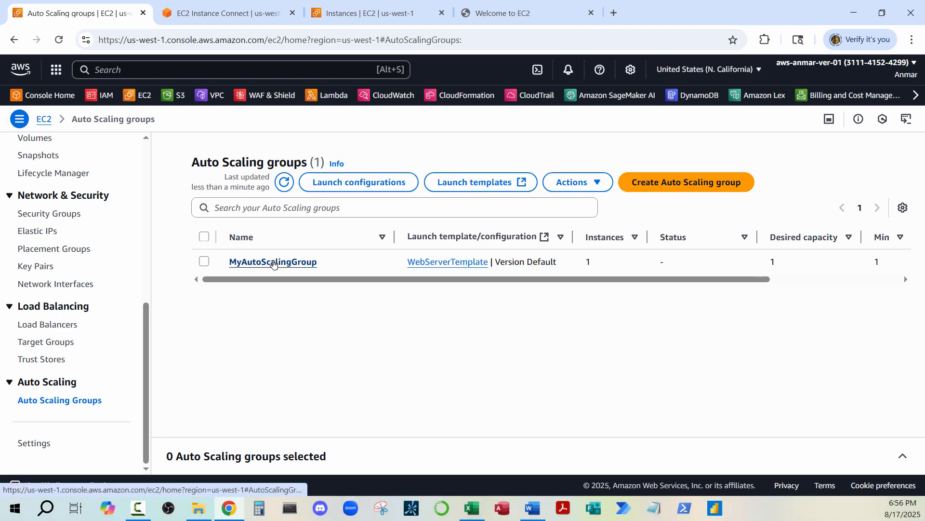
pyautogui.click(274, 262)
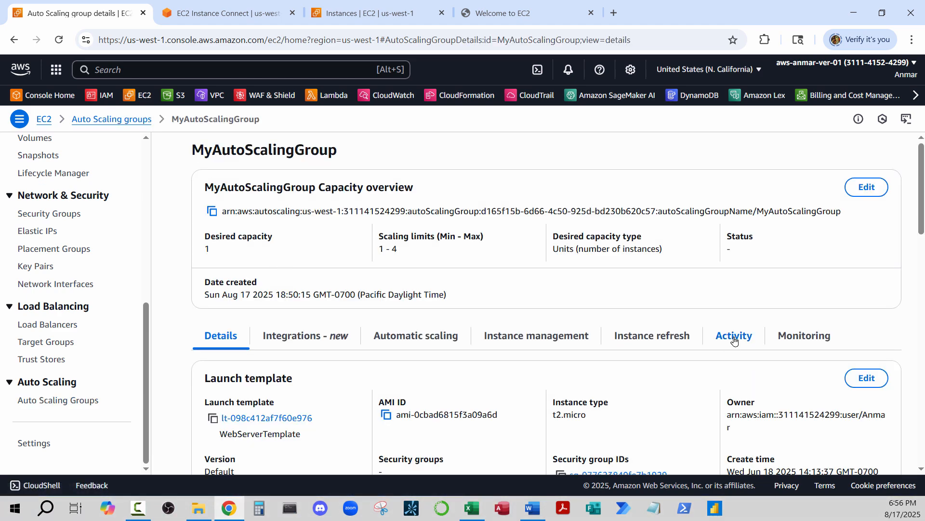
pyautogui.click(734, 340)
# Collapse the EC2 navigation pane and refresh the activity history of MyAutoScalingGroup.
pyautogui.moveTo(146, 366); pyautogui.dragTo(146, 193)
pyautogui.click(123, 152)
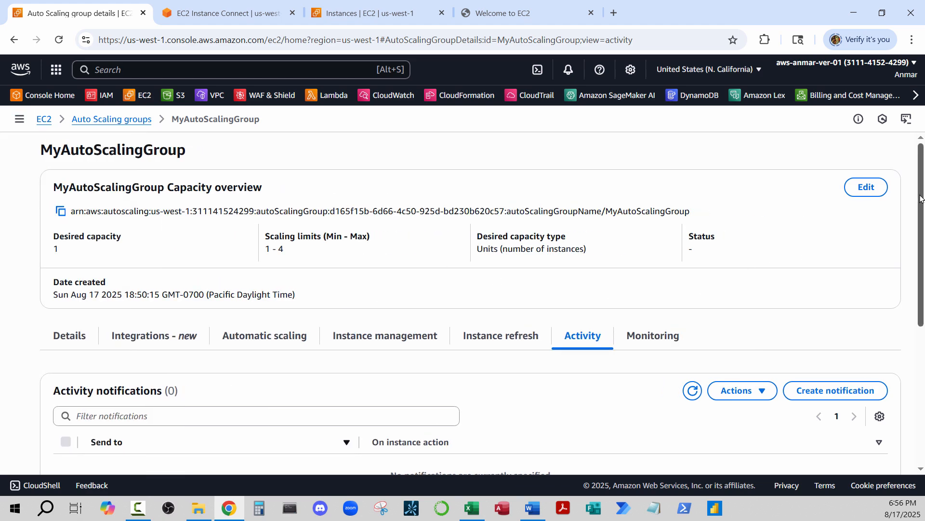
pyautogui.moveTo(920, 198); pyautogui.dragTo(886, 361)
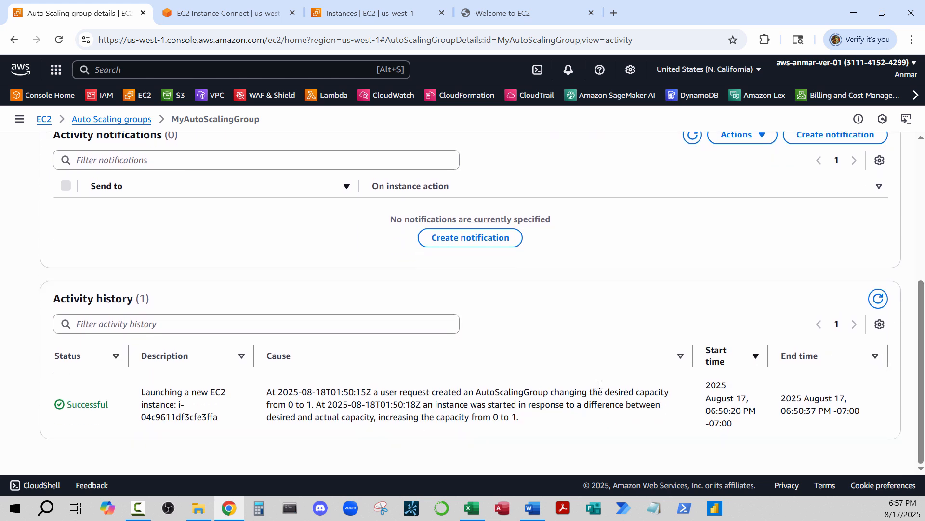
pyautogui.click(878, 298)
# Load the Auto Scaling groups list in a new browser tab and show the EC2 monitoring metrics of MyAutoScalingGroup there.
pyautogui.scroll(5, 278, 404)
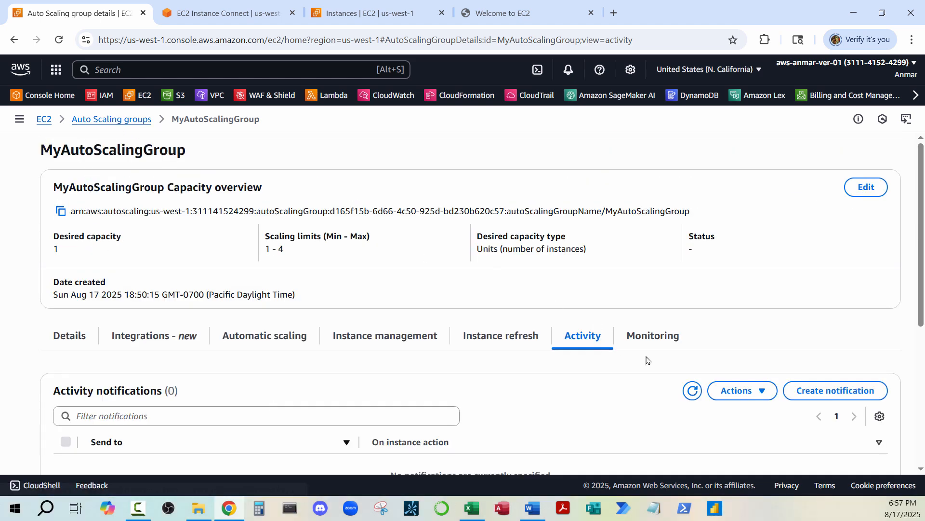
pyautogui.rightClick(107, 123)
pyautogui.click(158, 140)
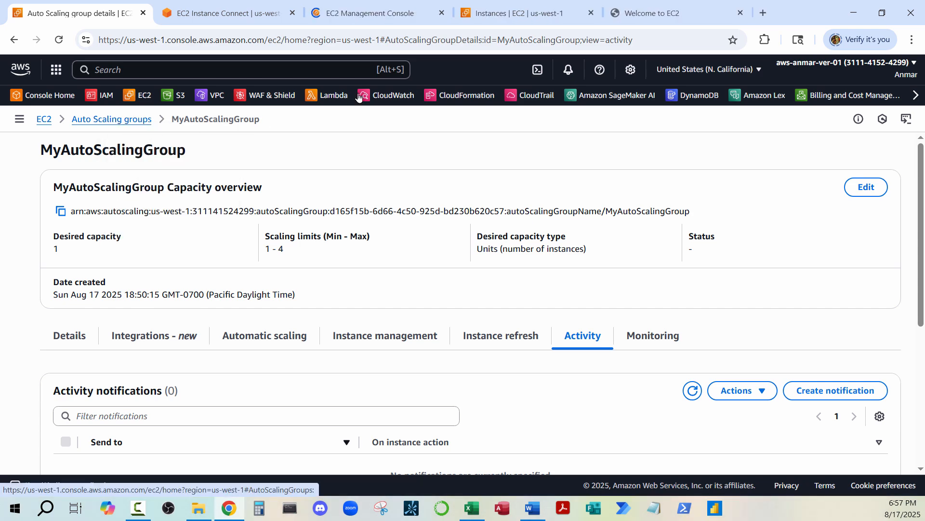
pyautogui.click(211, 22)
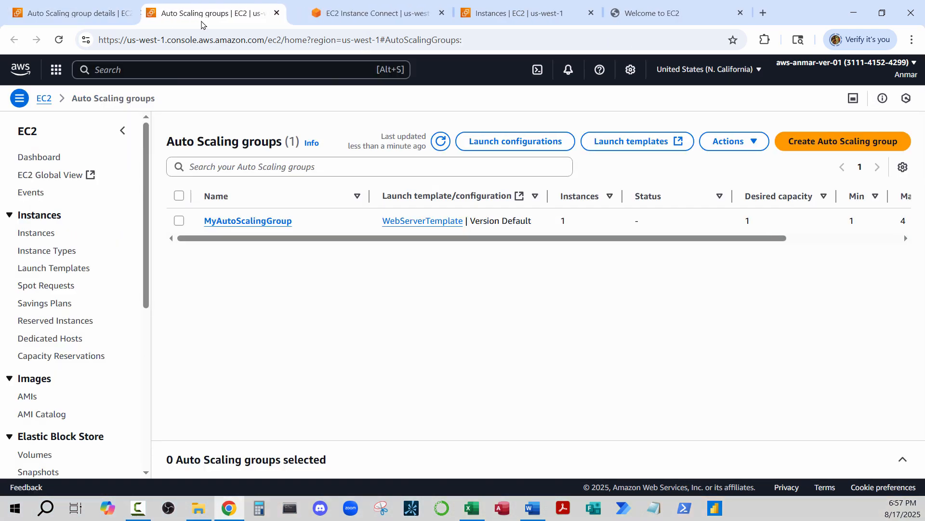
pyautogui.click(225, 243)
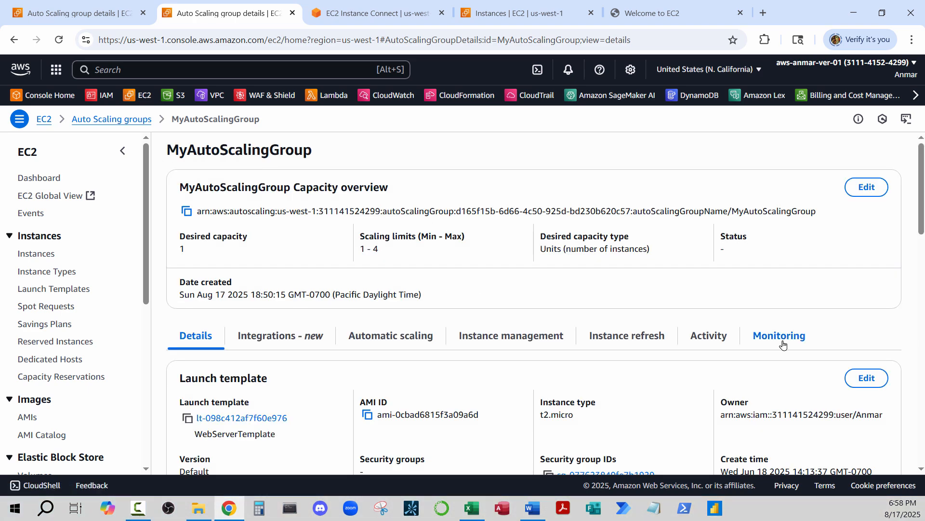
pyautogui.click(781, 337)
pyautogui.scroll(-4, 294, 213)
pyautogui.click(289, 205)
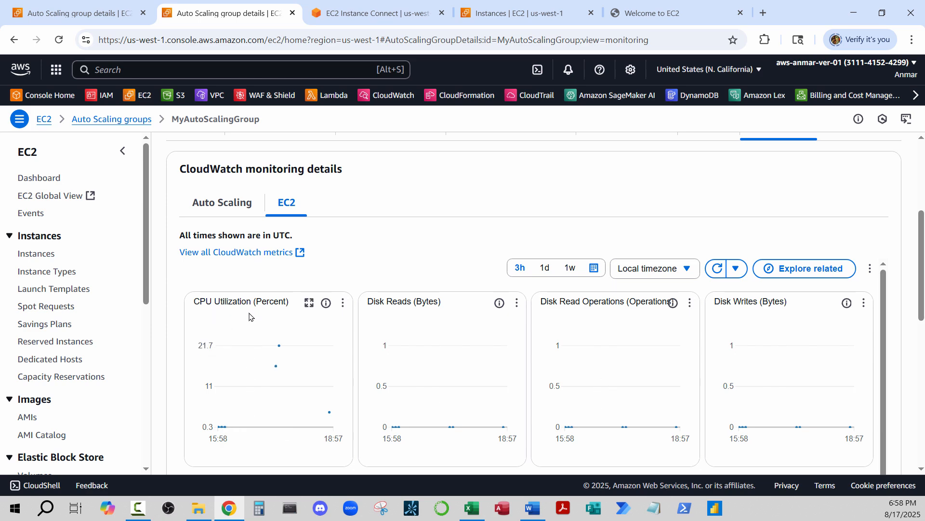
# Enlarge the CPU Utilization graph and set its custom time range to the last 15 minutes.
pyautogui.click(309, 303)
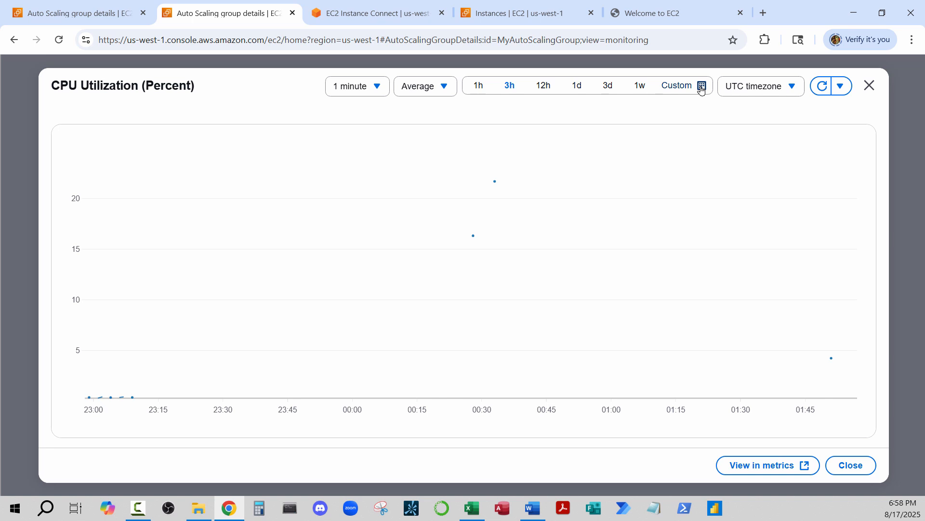
pyautogui.click(701, 89)
pyautogui.click(687, 151)
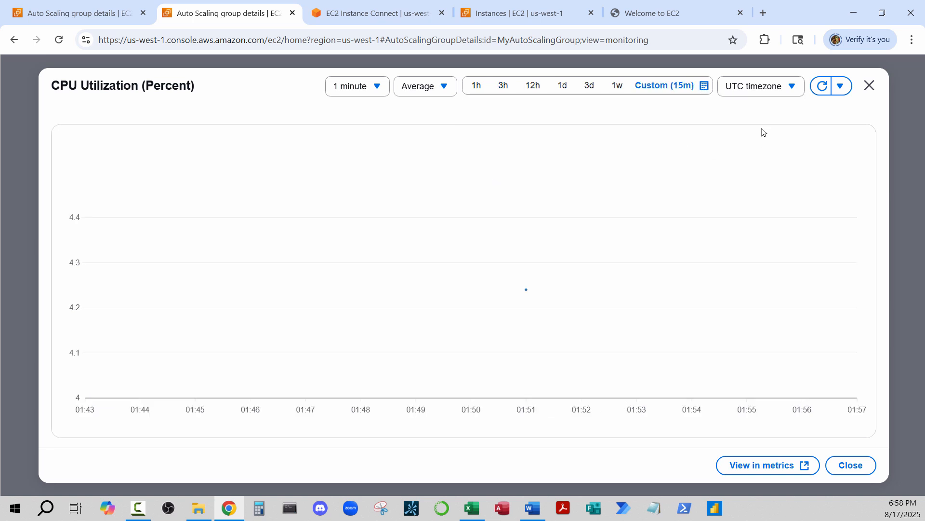
pyautogui.moveTo(527, 295)
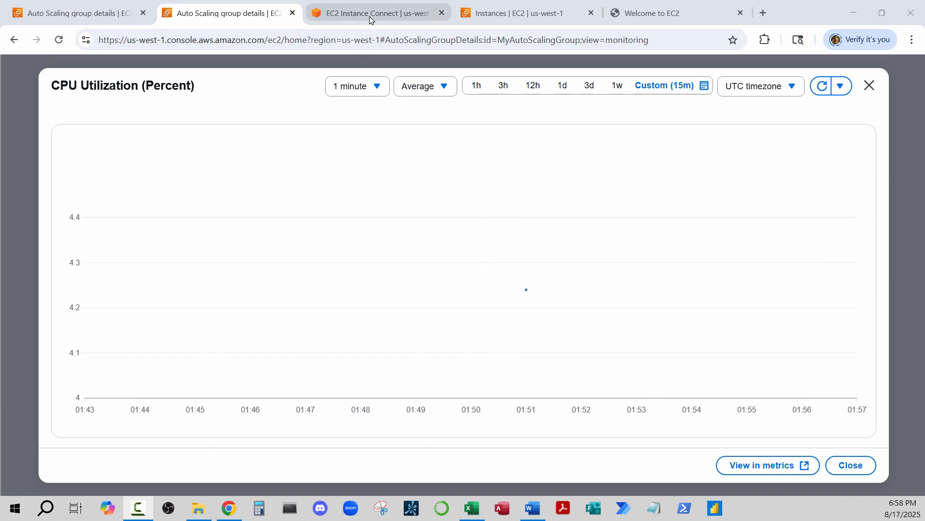
# Open the EC2 dashboard in another new browser tab and place it directly after the two Auto Scaling group tabs.
pyautogui.rightClick(43, 119)
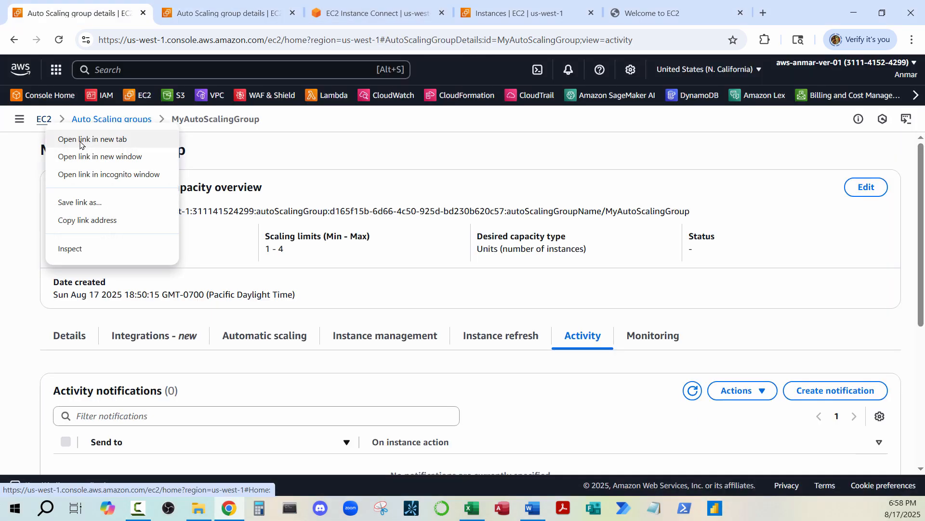
pyautogui.click(77, 136)
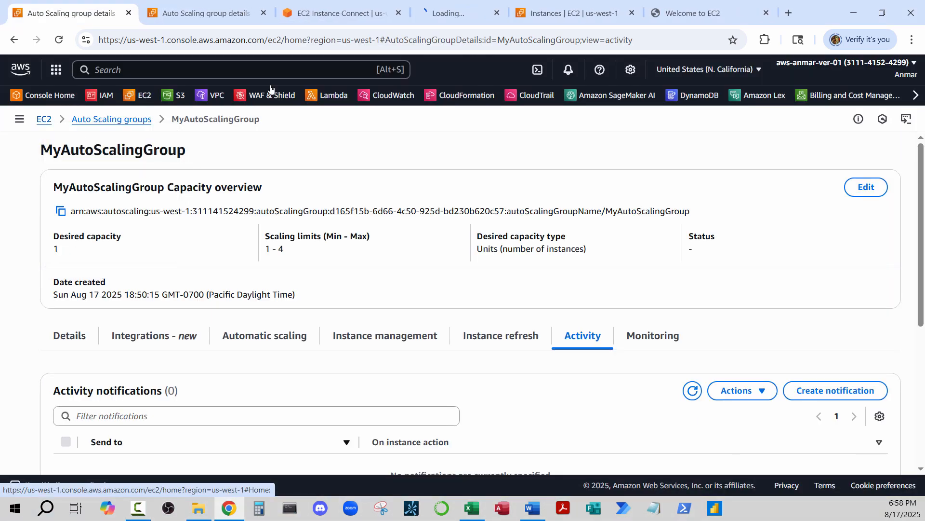
pyautogui.click(449, 13)
pyautogui.moveTo(448, 13); pyautogui.dragTo(317, 24)
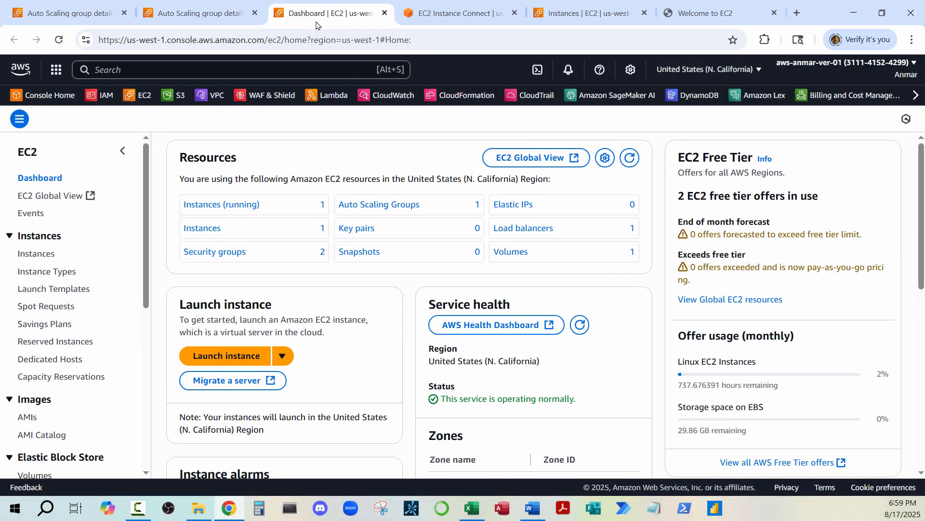
# From the EC2 dashboard, open MyAutoScalingGroup and show its EC2 metrics in the CloudWatch monitoring details.
pyautogui.scroll(-7, 63, 385)
pyautogui.click(60, 402)
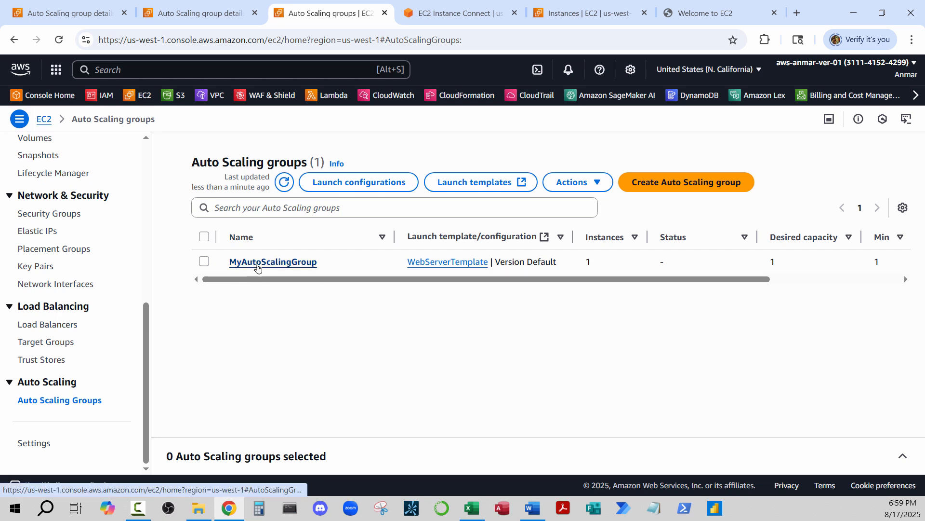
pyautogui.click(258, 266)
pyautogui.click(803, 335)
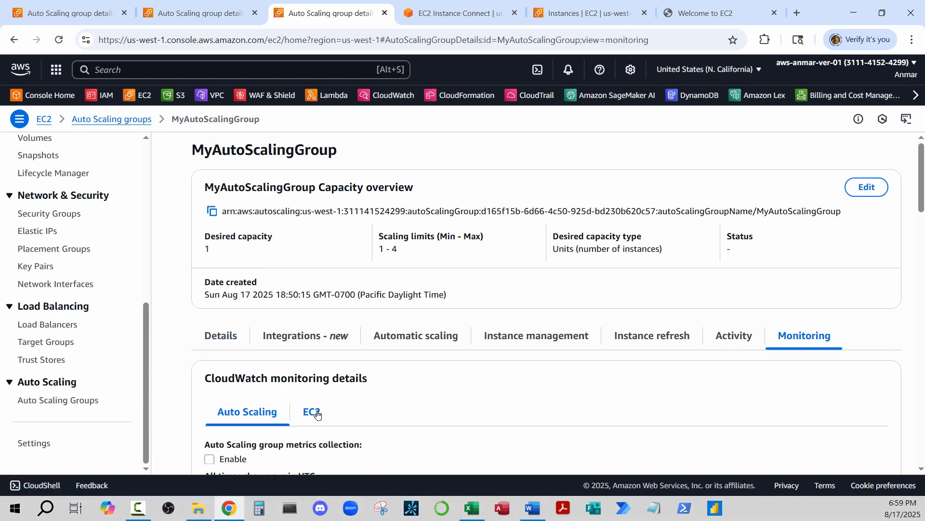
pyautogui.click(317, 415)
pyautogui.scroll(-2, 393, 400)
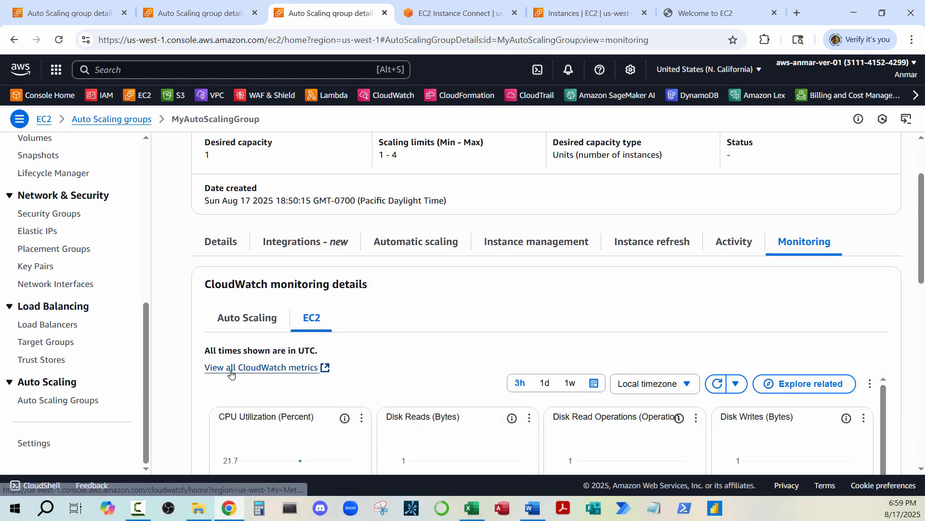
# Go to CloudWatch from the group's metrics, list all alarms with the navigation pane collapsed, and refresh the list.
pyautogui.click(256, 368)
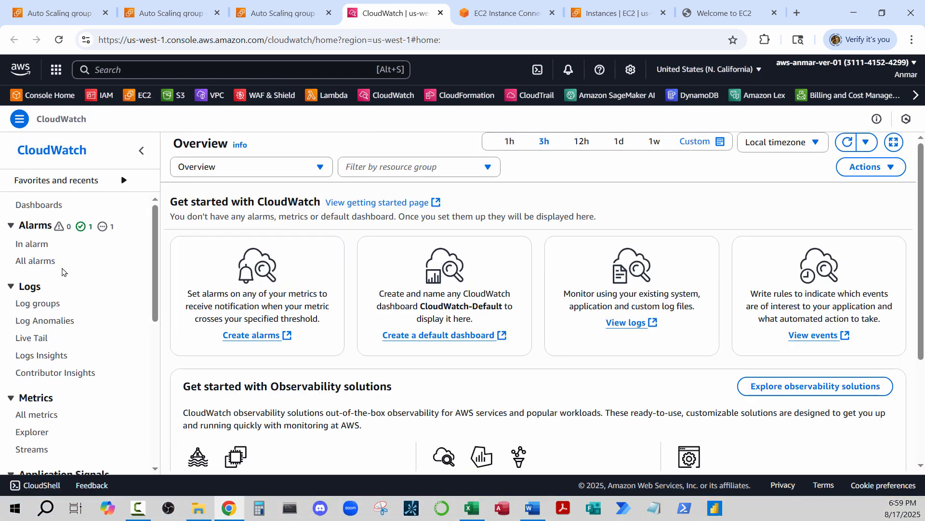
pyautogui.click(32, 263)
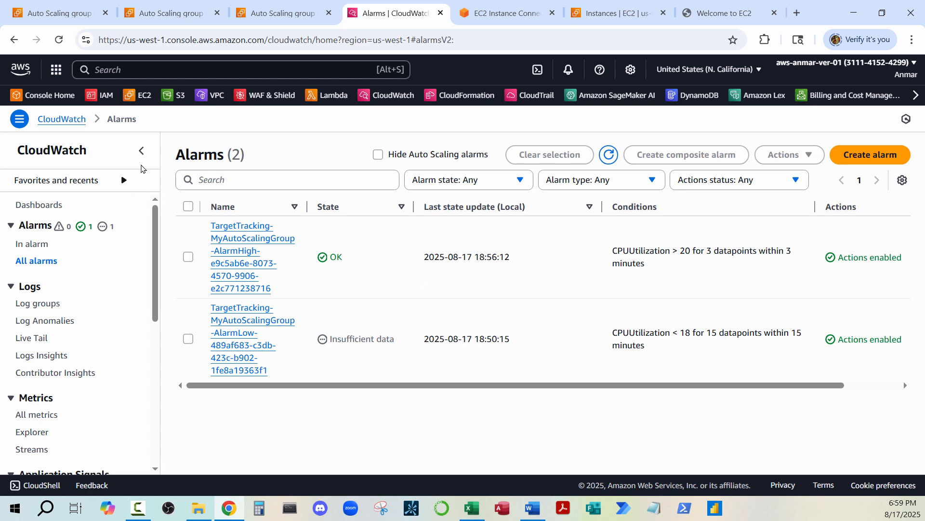
pyautogui.click(141, 152)
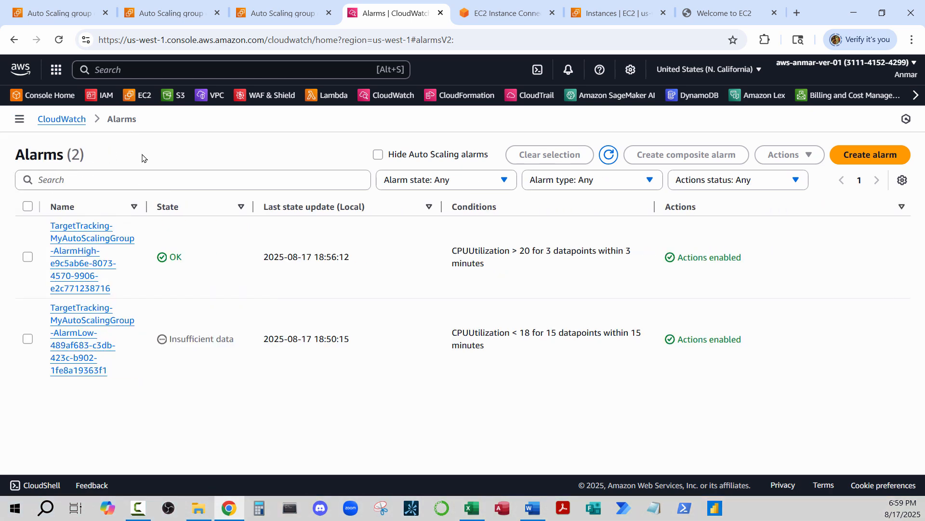
pyautogui.click(610, 155)
# Review the enlarged CPU Utilization graph again and refresh the activity history of MyAutoScalingGroup.
pyautogui.click(277, 15)
pyautogui.click(172, 13)
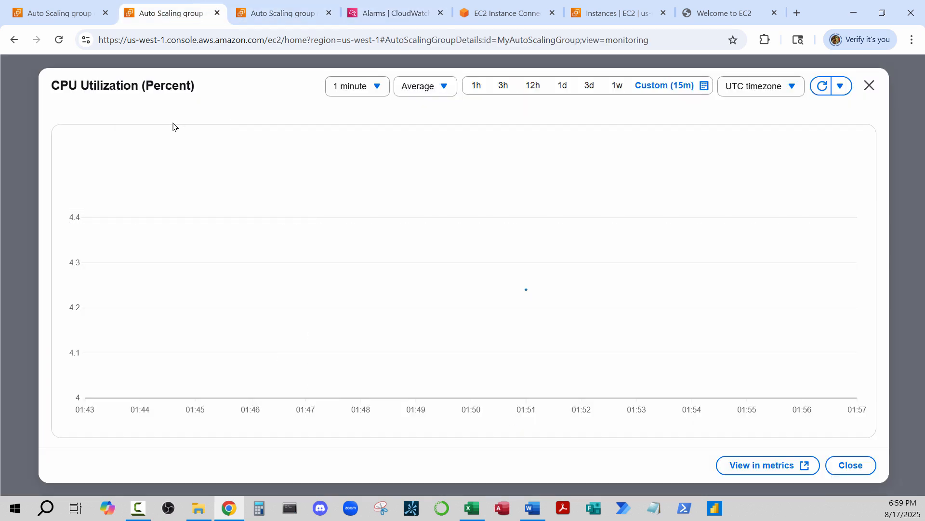
pyautogui.click(60, 14)
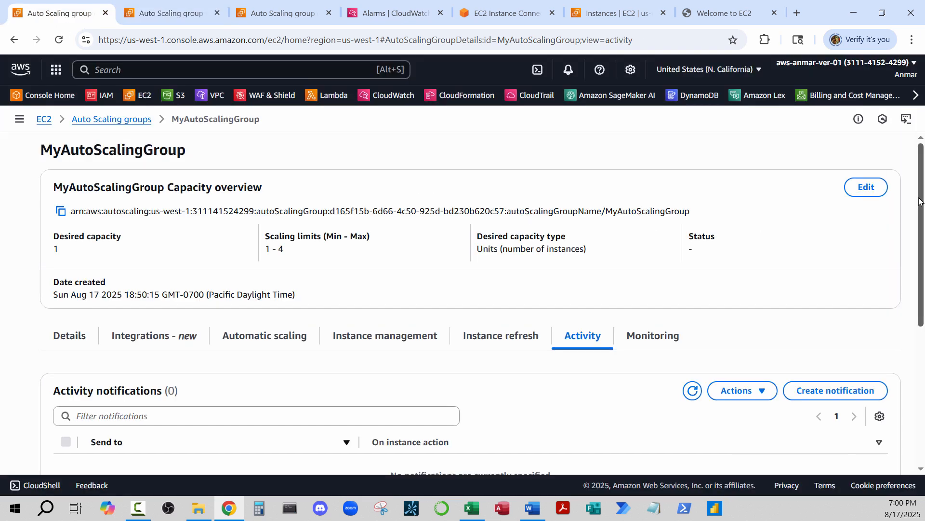
pyautogui.scroll(-2, 900, 256)
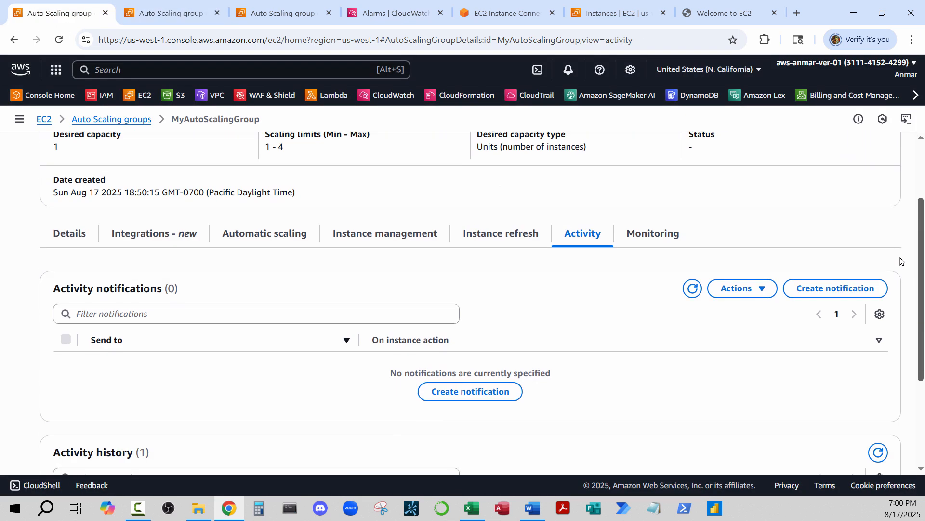
pyautogui.scroll(-3, 900, 261)
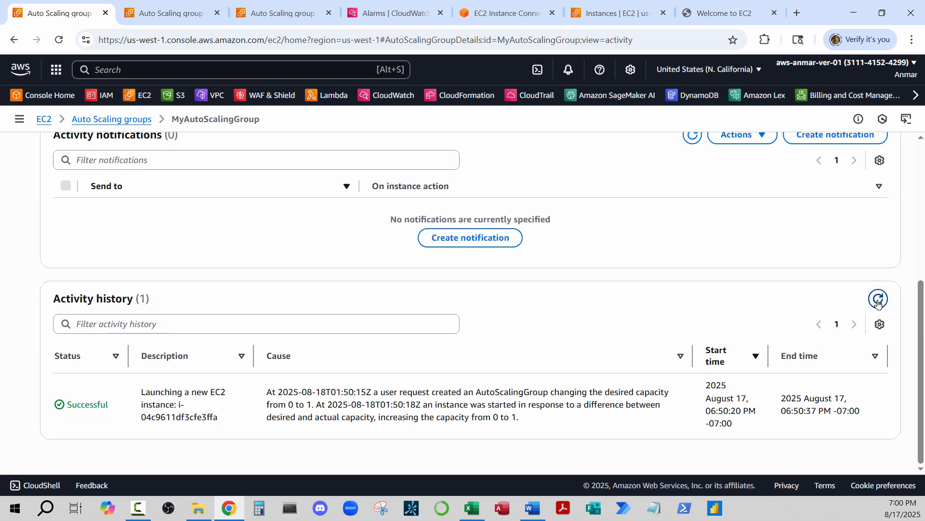
pyautogui.click(878, 299)
# Recheck the CPU graph, refresh the CloudWatch alarms list and examine the AlarmHigh alarm's state and CPUUtilization condition.
pyautogui.click(171, 15)
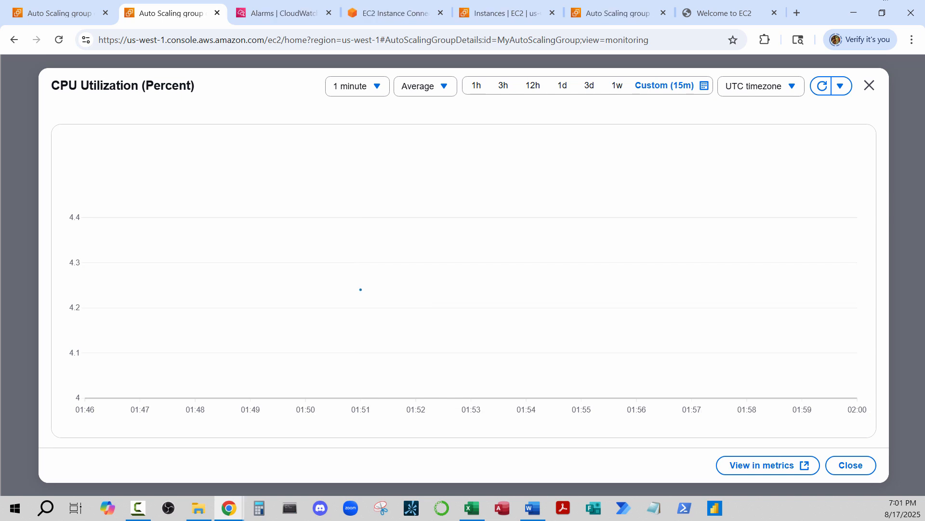
pyautogui.click(273, 20)
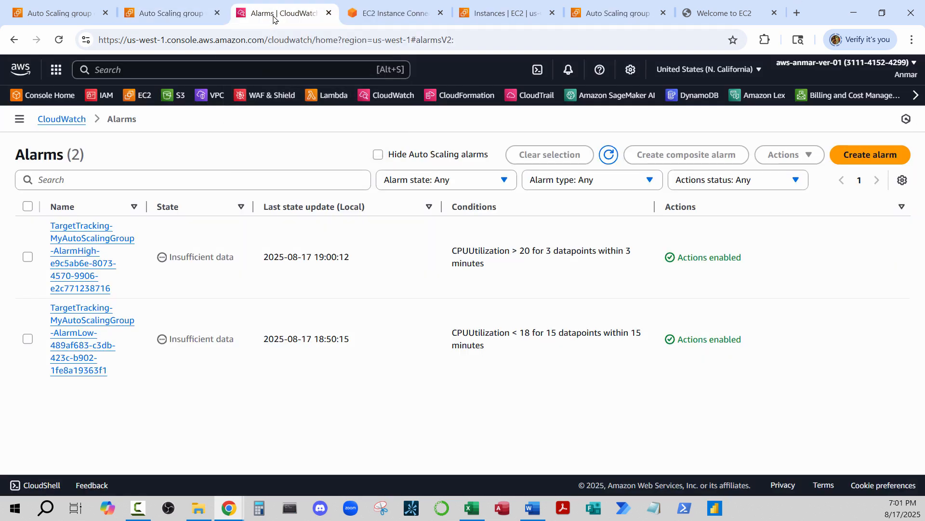
pyautogui.click(608, 155)
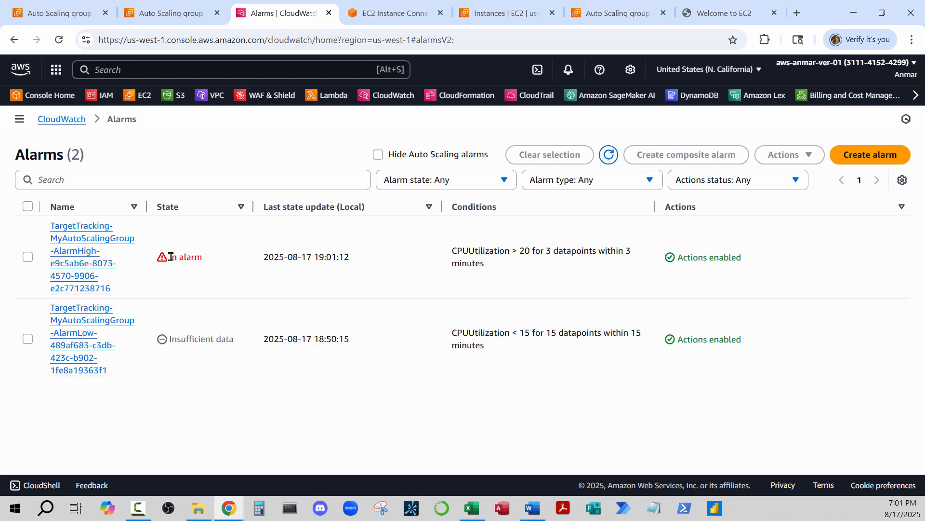
pyautogui.moveTo(171, 257); pyautogui.dragTo(202, 257)
pyautogui.click(459, 256)
pyautogui.moveTo(453, 251); pyautogui.dragTo(511, 251)
pyautogui.click(506, 253)
# Refresh the enlarged CPU Utilization graph, and refresh the activity history of MyAutoScalingGroup.
pyautogui.click(172, 14)
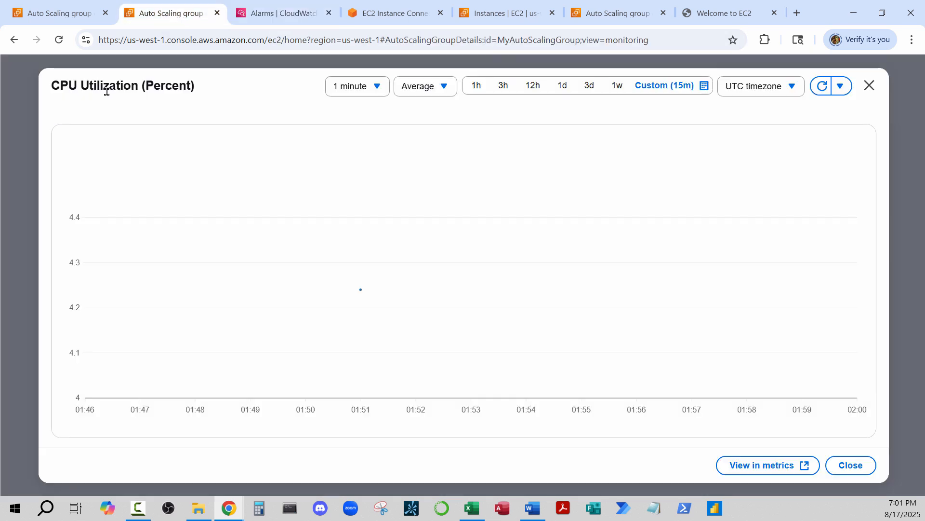
pyautogui.click(822, 85)
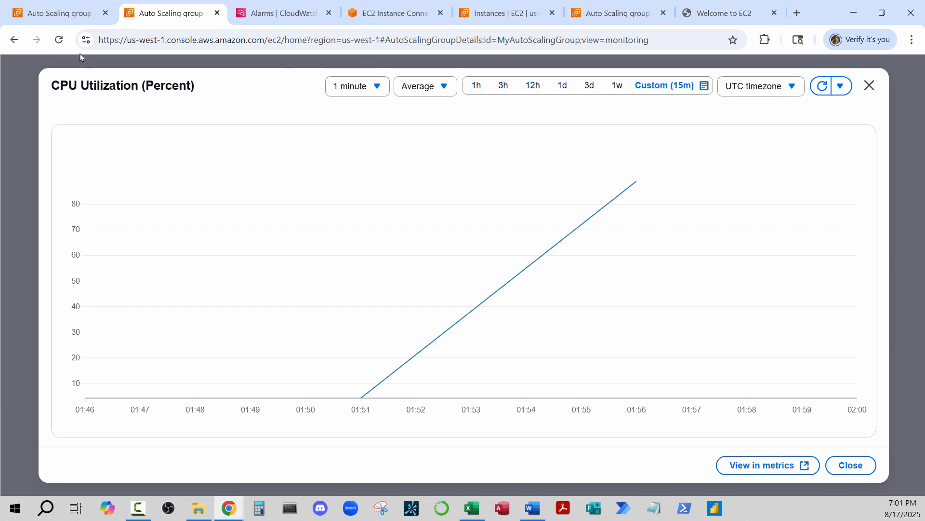
pyautogui.click(71, 21)
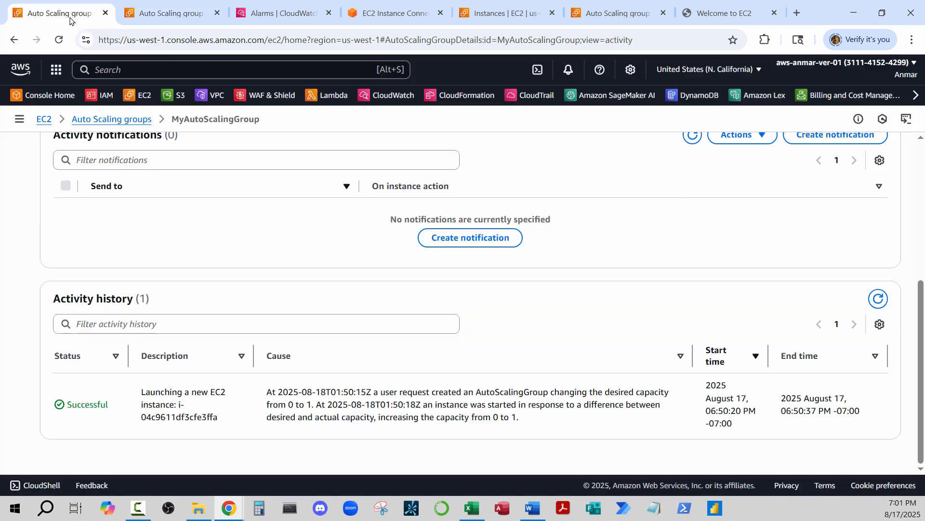
pyautogui.scroll(2, 874, 311)
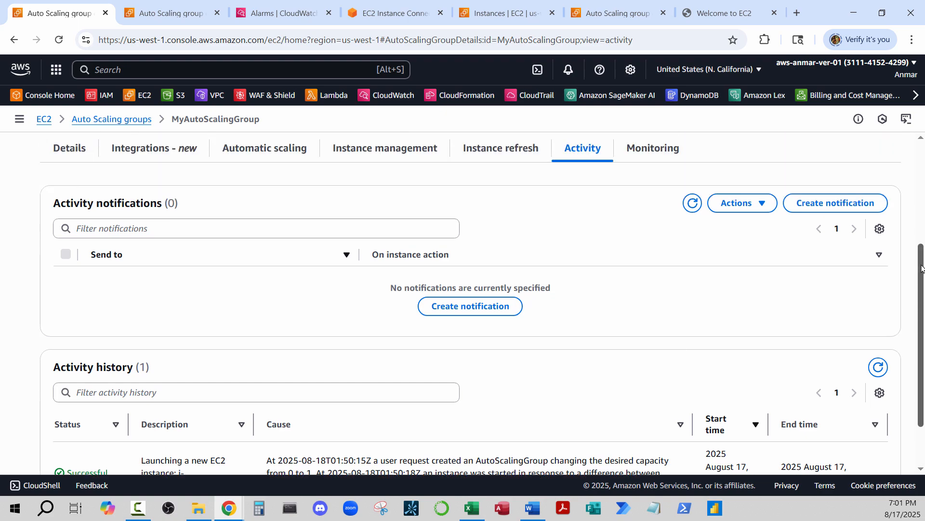
pyautogui.scroll(-2, 873, 311)
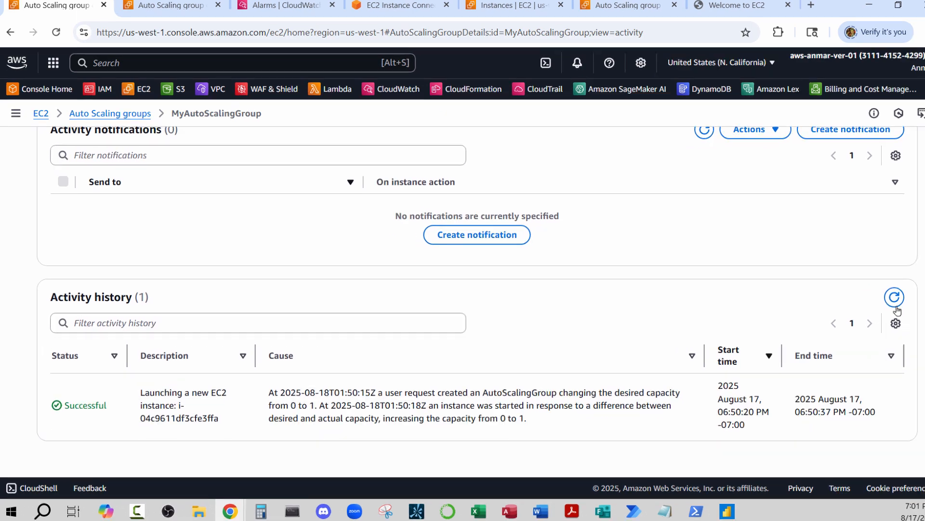
pyautogui.click(895, 307)
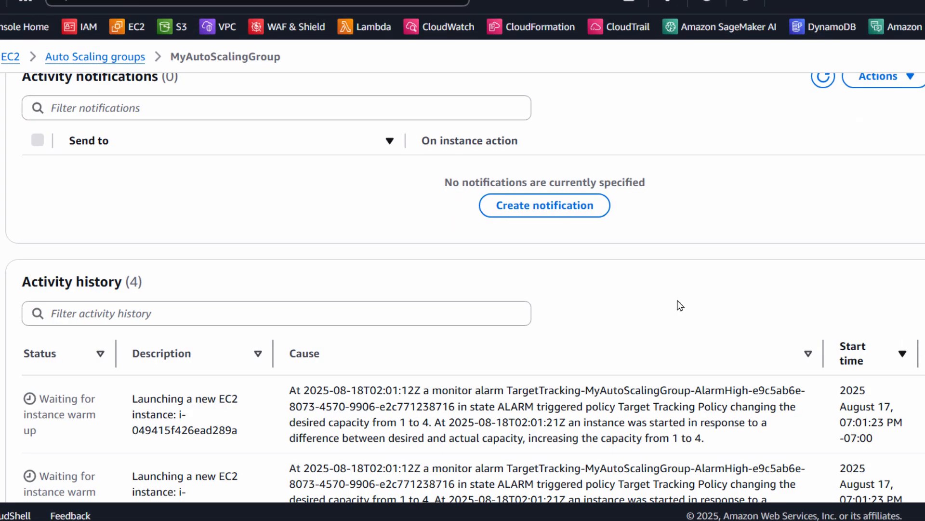
# Read the causes of the latest instance launches in the activity history and refresh the EC2 instances list.
pyautogui.scroll(-3, 564, 319)
pyautogui.scroll(-2, 496, 311)
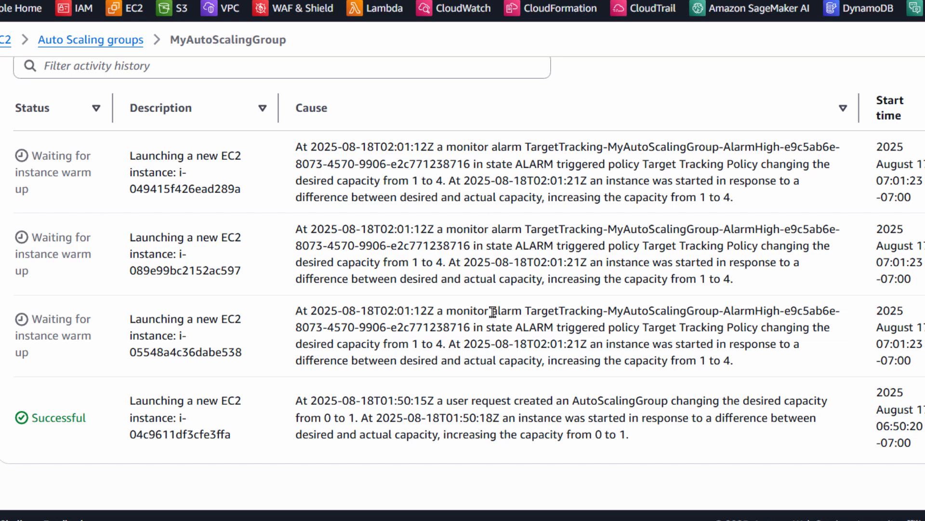
pyautogui.moveTo(491, 310); pyautogui.dragTo(681, 329)
pyautogui.click(758, 328)
pyautogui.moveTo(762, 328); pyautogui.dragTo(441, 345)
pyautogui.click(441, 345)
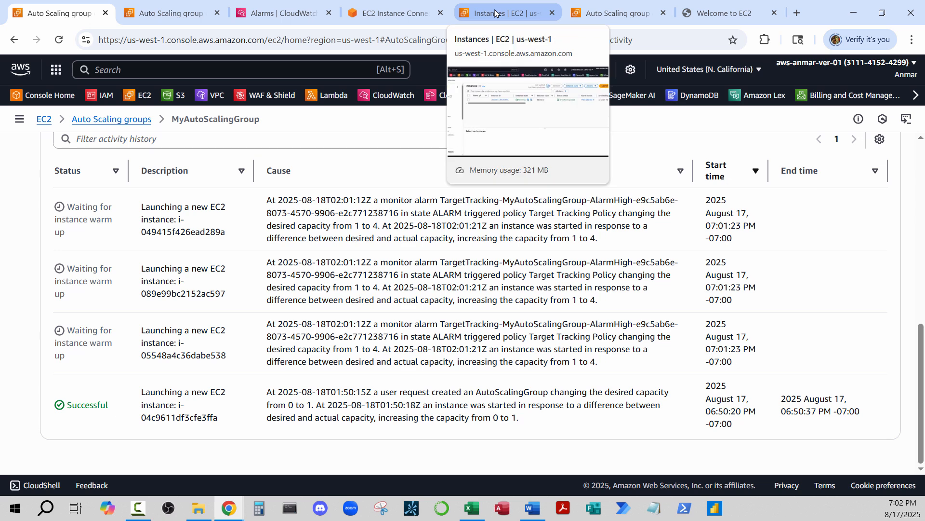
pyautogui.click(496, 13)
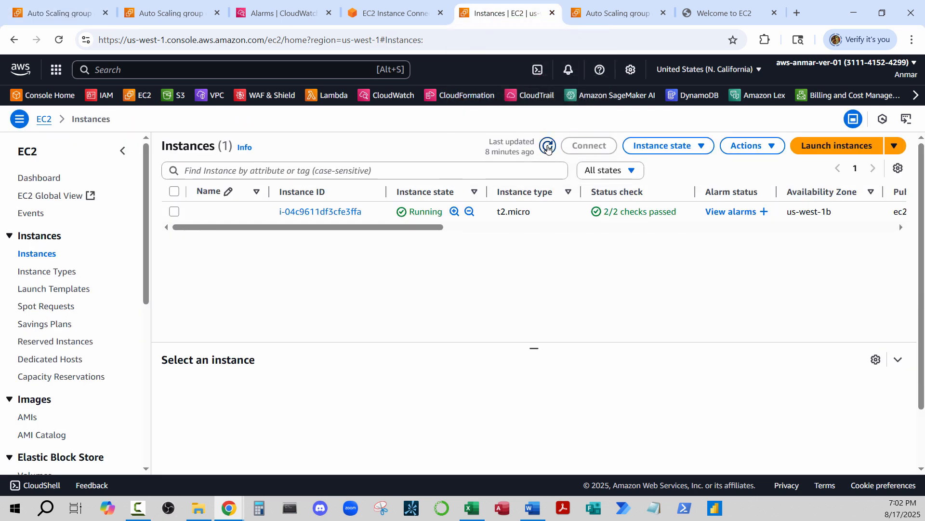
pyautogui.click(548, 146)
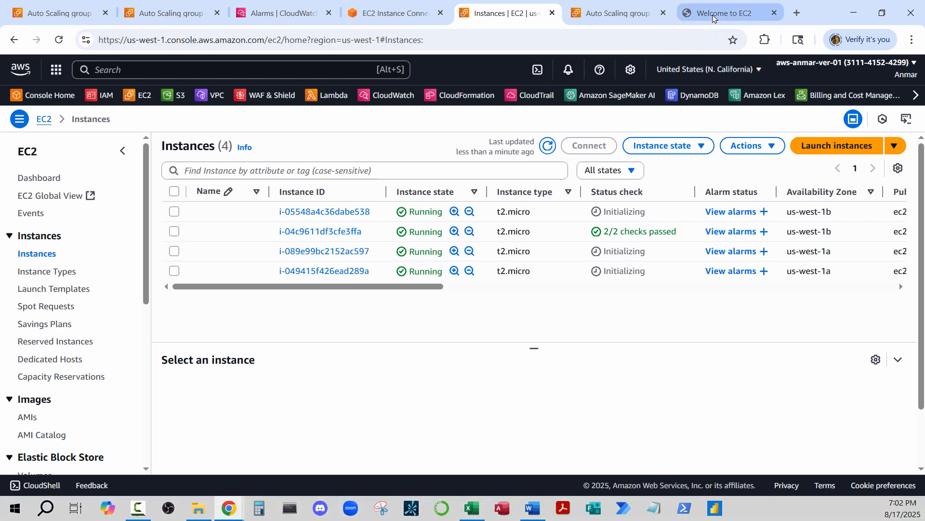
# Reload the load balancer's welcome page repeatedly to compare which instance IP address answers each request.
pyautogui.click(714, 19)
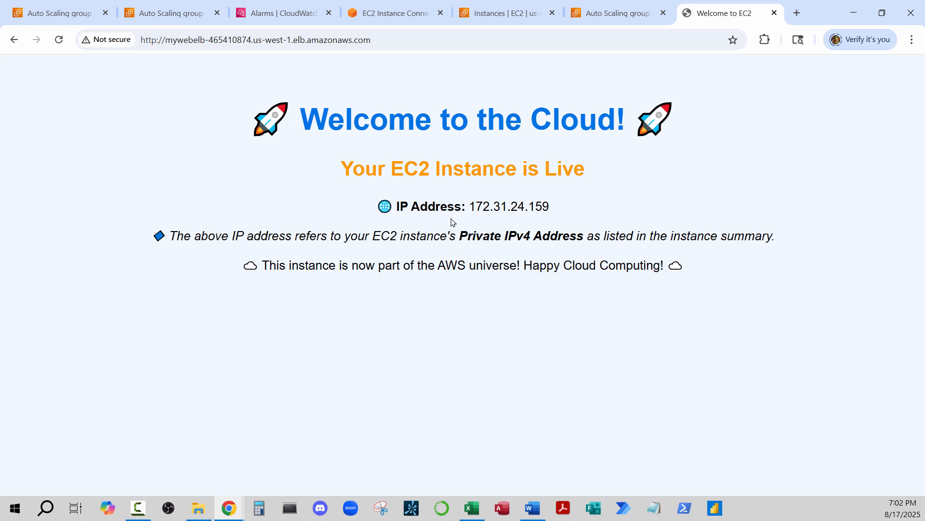
pyautogui.click(58, 40)
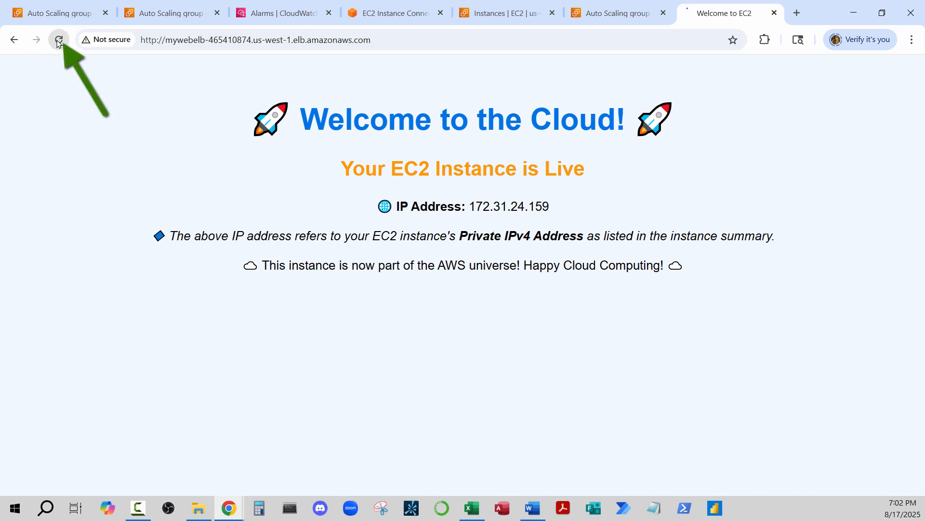
pyautogui.click(59, 40)
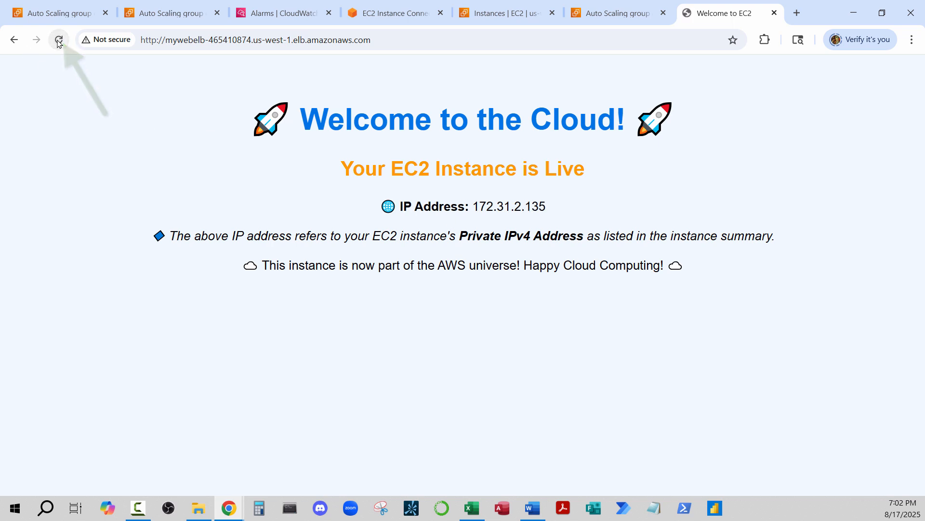
pyautogui.click(59, 40)
pyautogui.click(59, 40)
pyautogui.click(19, 29)
pyautogui.click(19, 29)
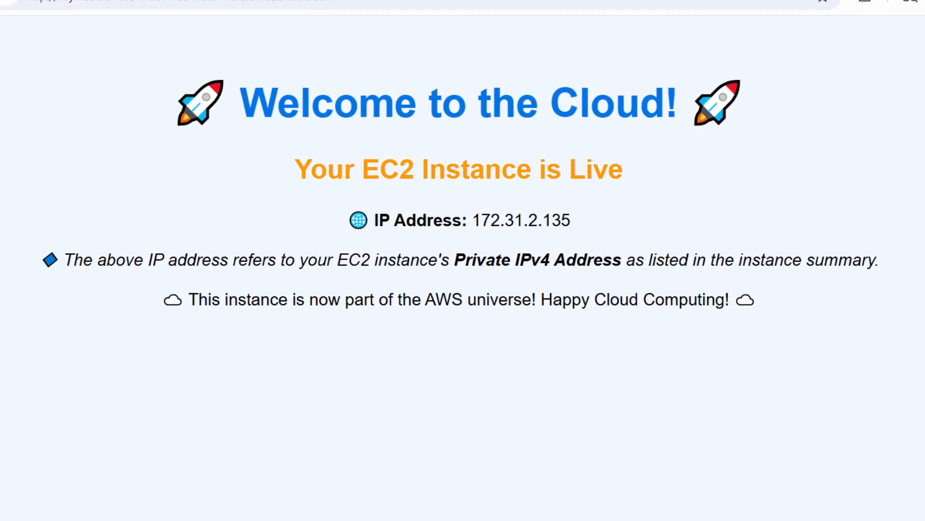
pyautogui.click(19, 29)
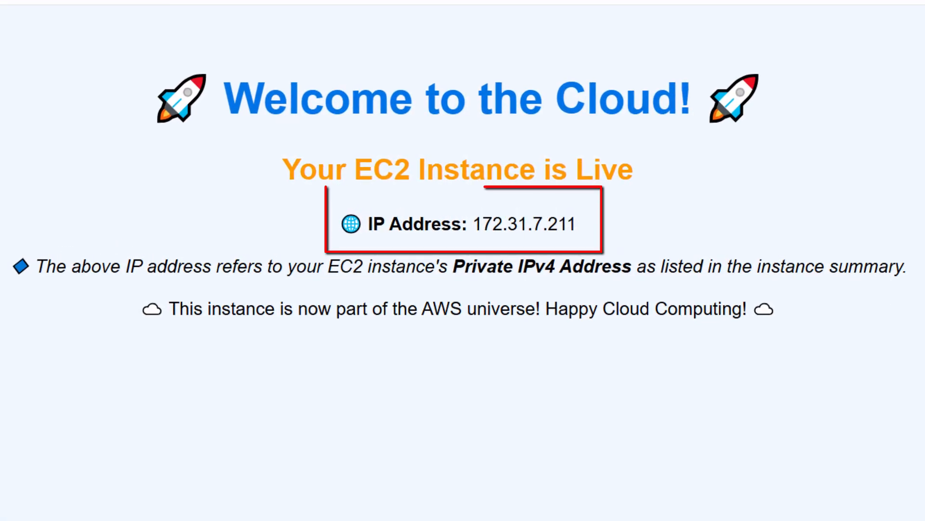
pyautogui.press('F5')
pyautogui.press('F5')
pyautogui.press('F5')
pyautogui.press('F5')
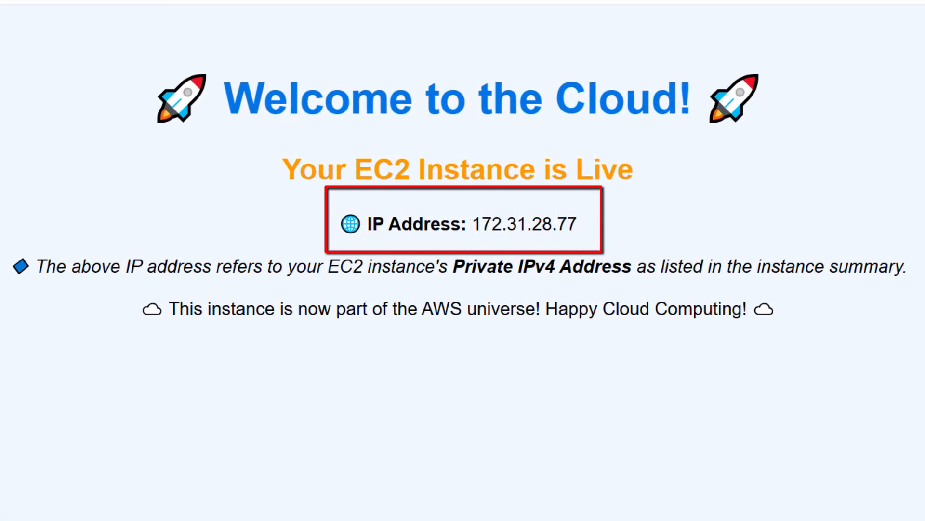
pyautogui.press('F5')
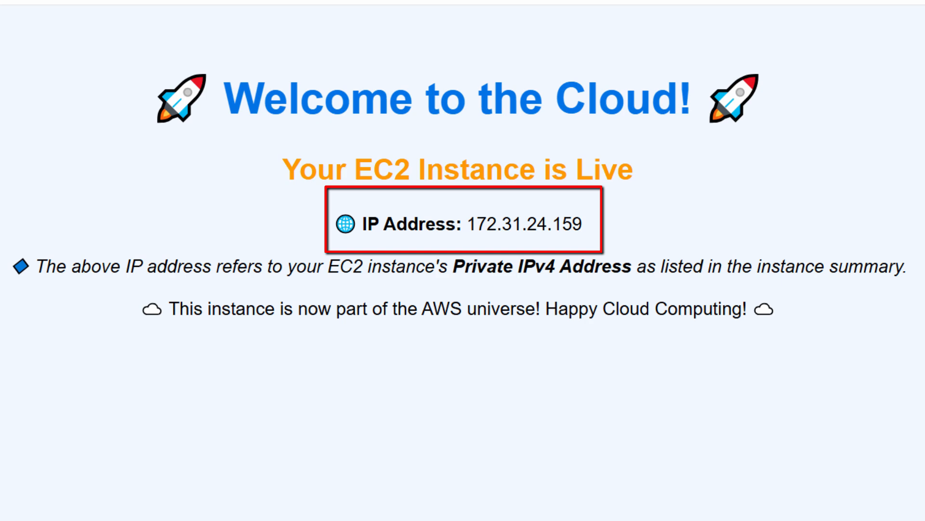
pyautogui.press('F5')
pyautogui.press('F5')
pyautogui.press('F5')
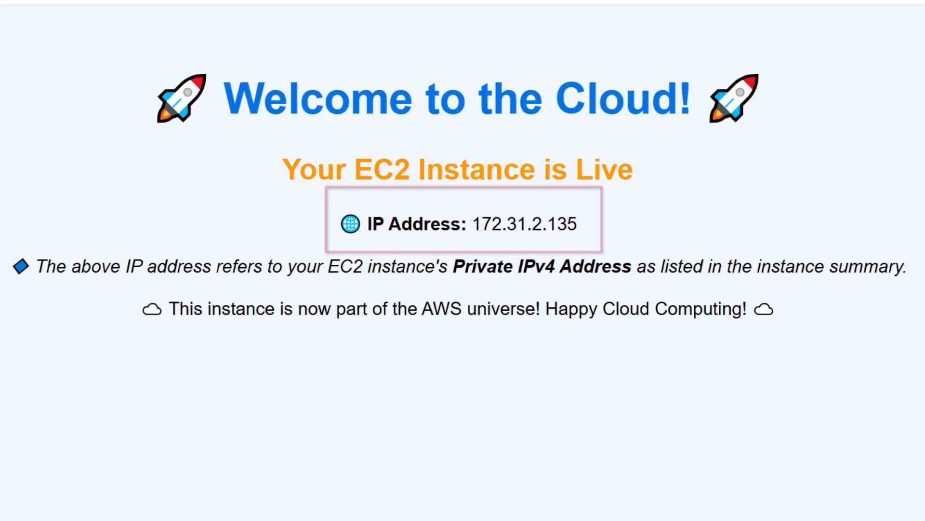
pyautogui.press('F5')
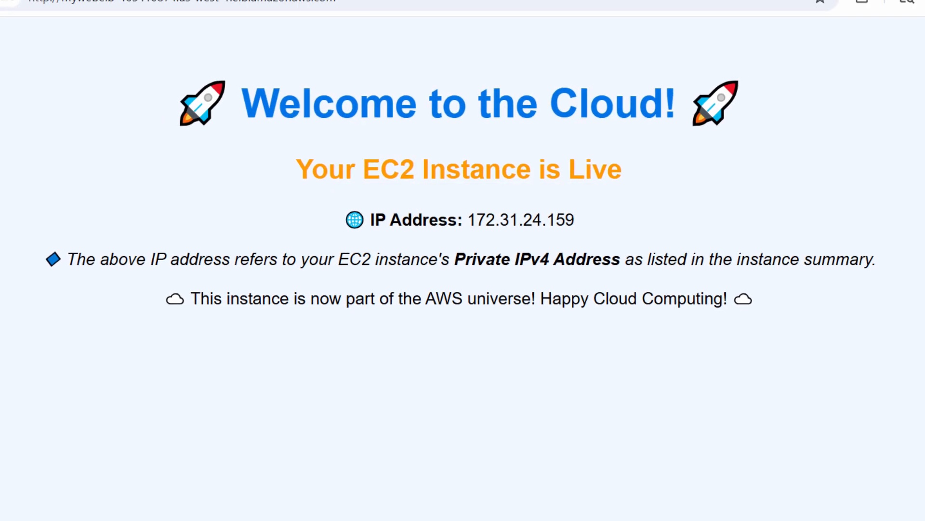
pyautogui.press('F5')
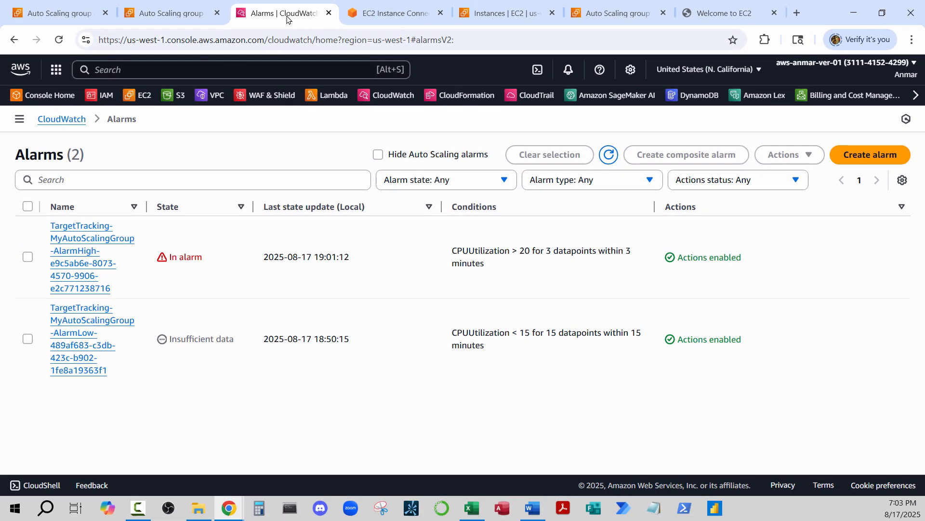
# Refresh the CloudWatch alarms list and the enlarged CPU Utilization graph to check the alarm states and load.
pyautogui.click(609, 154)
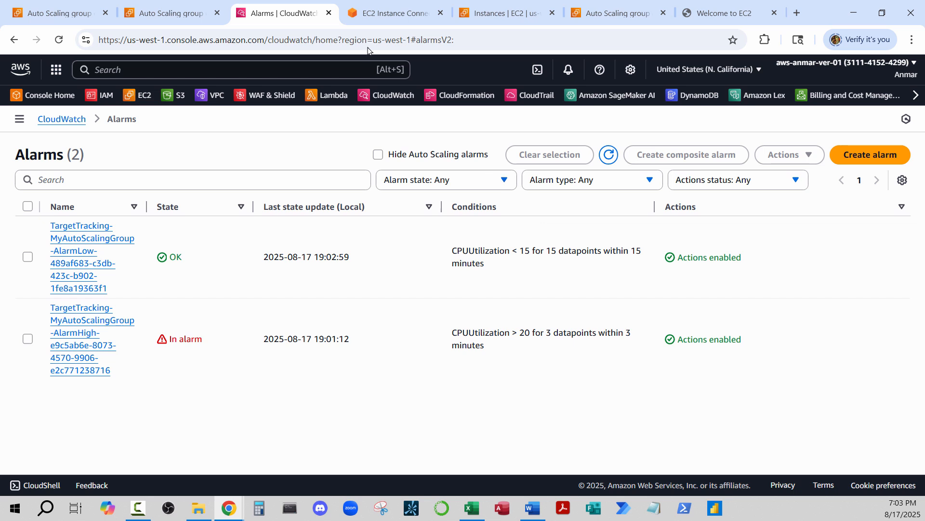
pyautogui.click(181, 22)
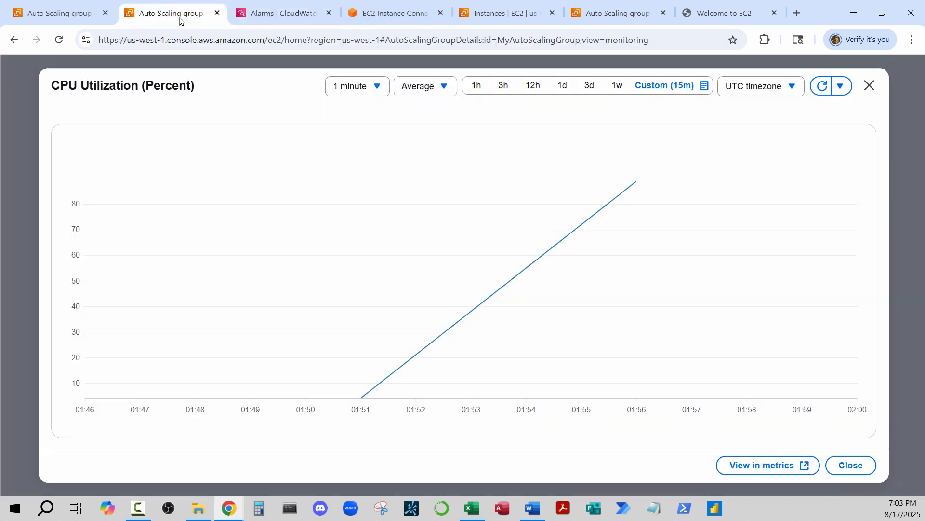
pyautogui.click(822, 87)
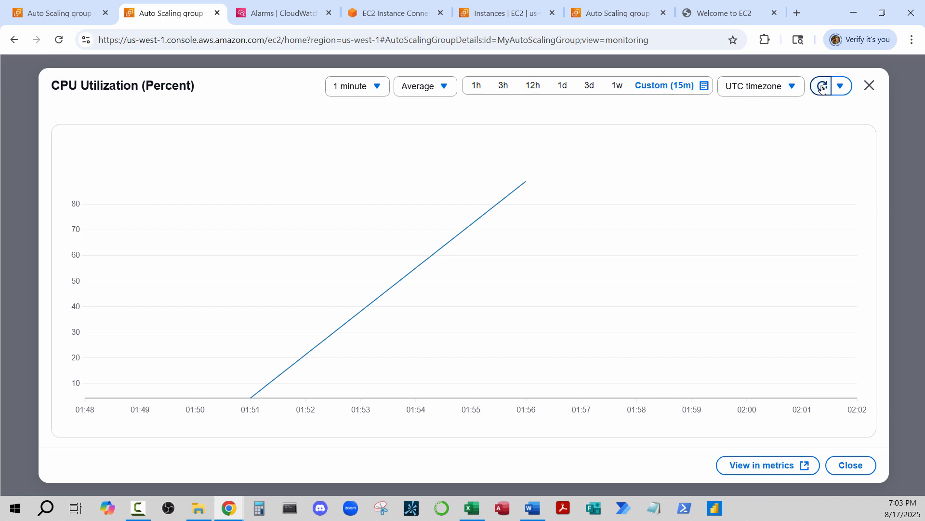
# Refresh the activity history of MyAutoScalingGroup to recheck the status of the instance launches.
pyautogui.click(66, 14)
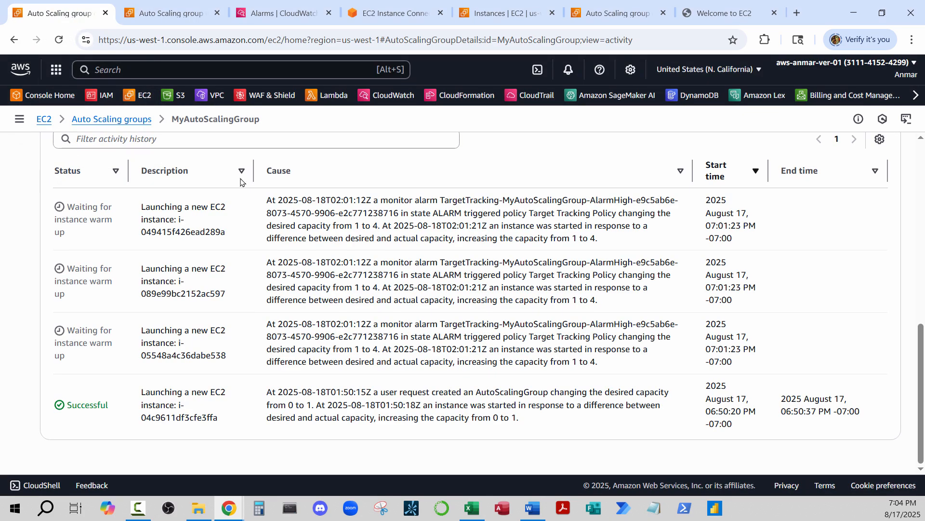
pyautogui.scroll(-4, 482, 284)
pyautogui.moveTo(922, 271); pyautogui.dragTo(924, 328)
pyautogui.click(878, 180)
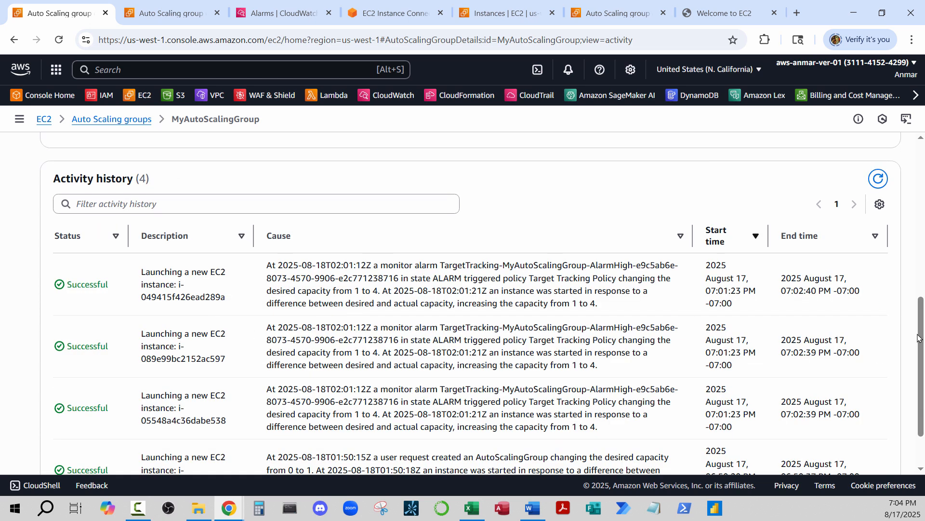
# Select the Target Tracking Policy in the automatic scaling settings of MyAutoScalingGroup and open it for editing.
pyautogui.moveTo(921, 339); pyautogui.dragTo(924, 231)
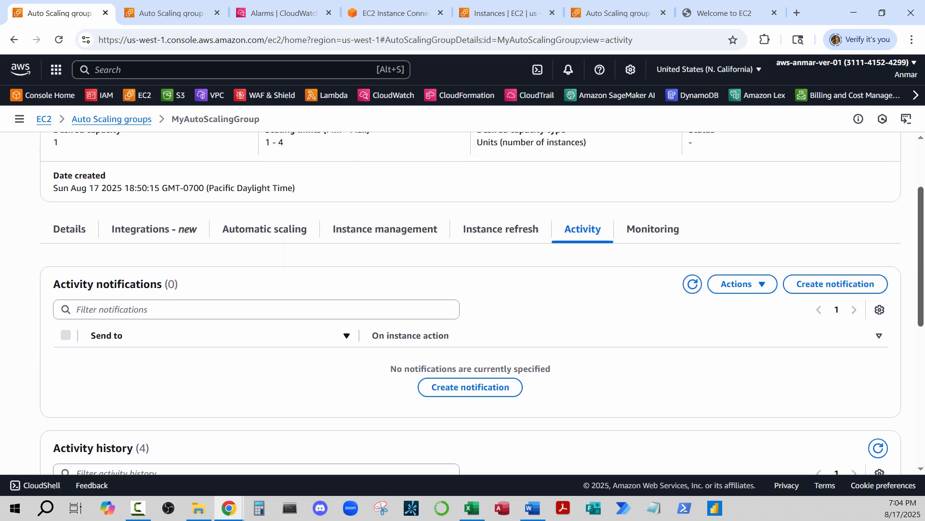
pyautogui.click(243, 229)
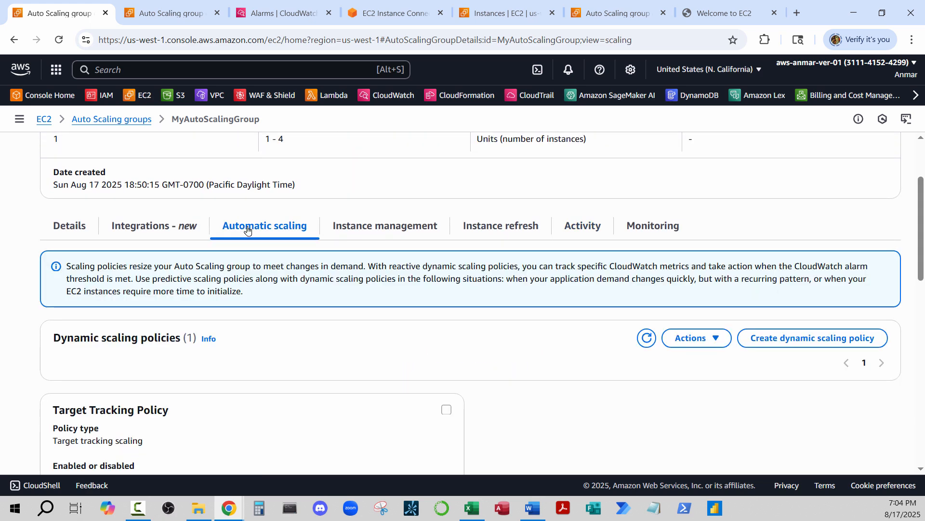
pyautogui.scroll(-4, 444, 418)
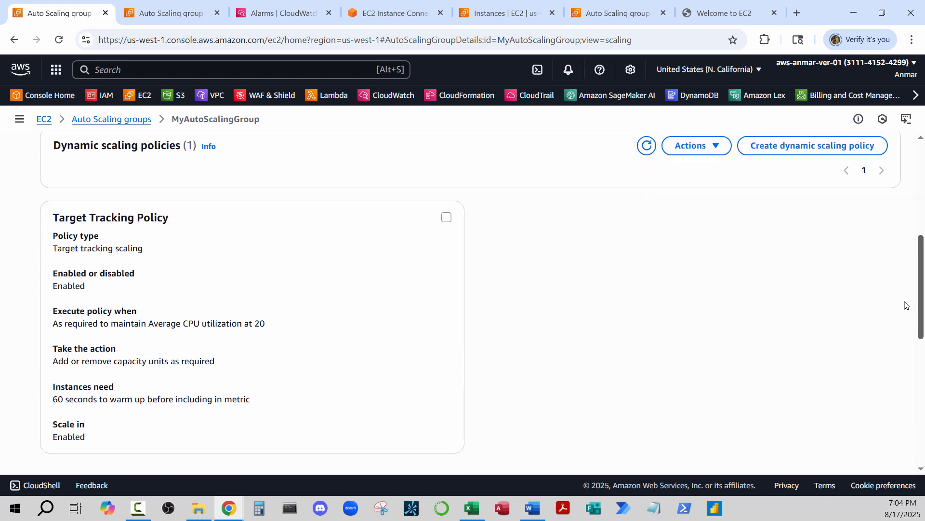
pyautogui.moveTo(905, 302); pyautogui.dragTo(903, 306)
pyautogui.click(446, 204)
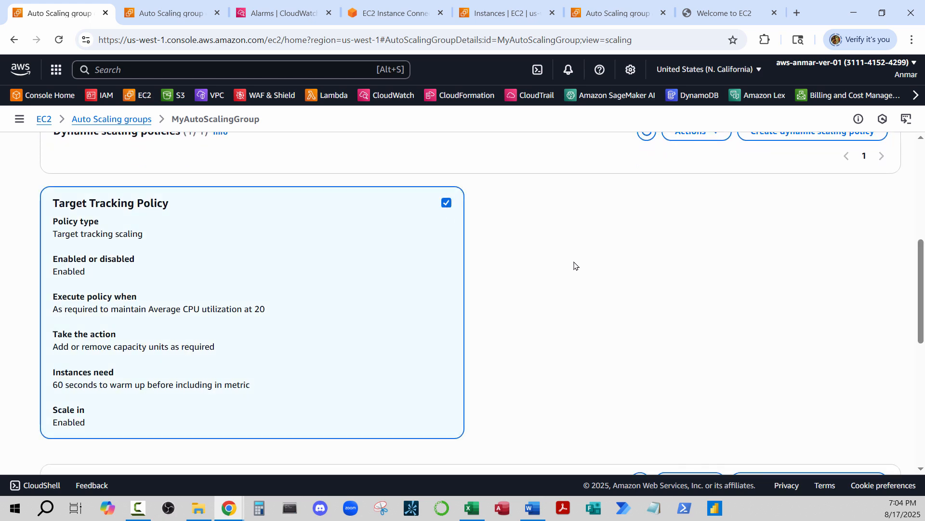
pyautogui.scroll(2, 922, 269)
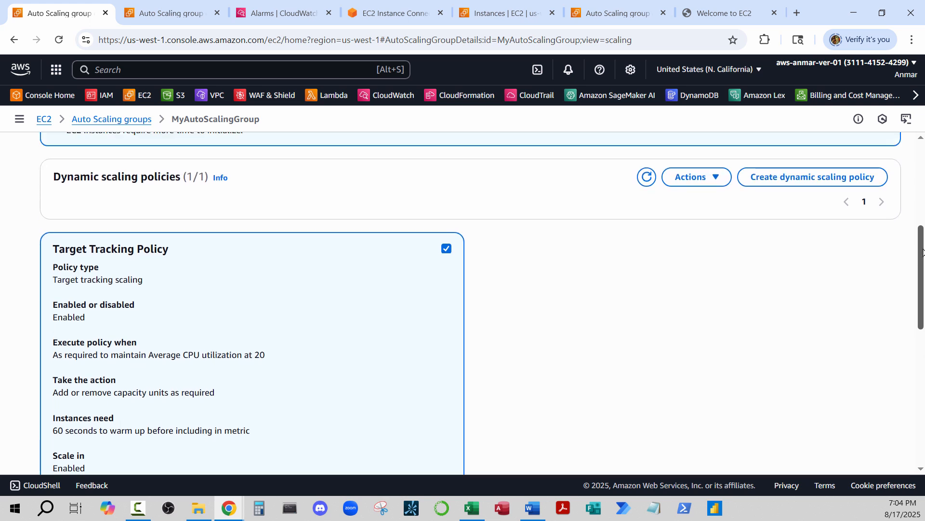
pyautogui.click(711, 204)
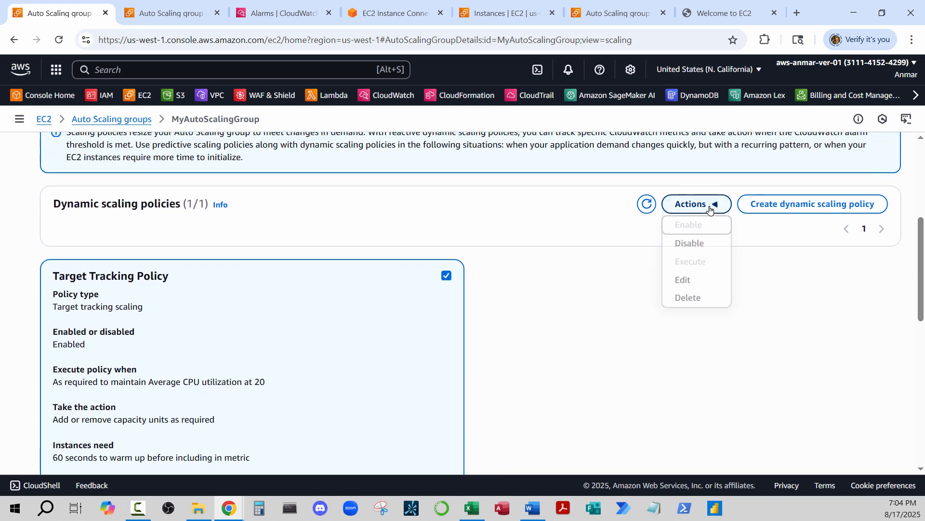
pyautogui.click(698, 286)
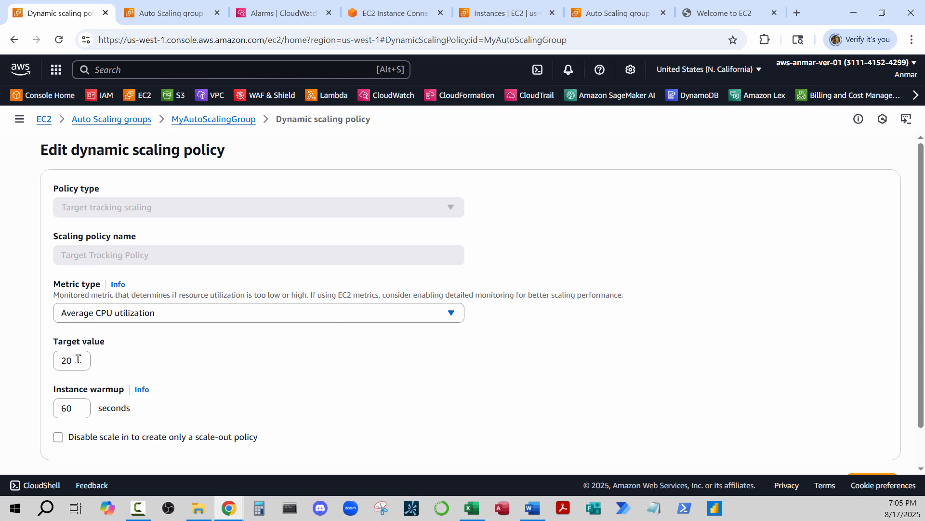
# Set the policy's Average CPU utilization target value to 90 and update the policy.
pyautogui.moveTo(79, 359); pyautogui.dragTo(52, 360)
pyautogui.write('90')
pyautogui.press('Tab')
pyautogui.scroll(-1, 268, 343)
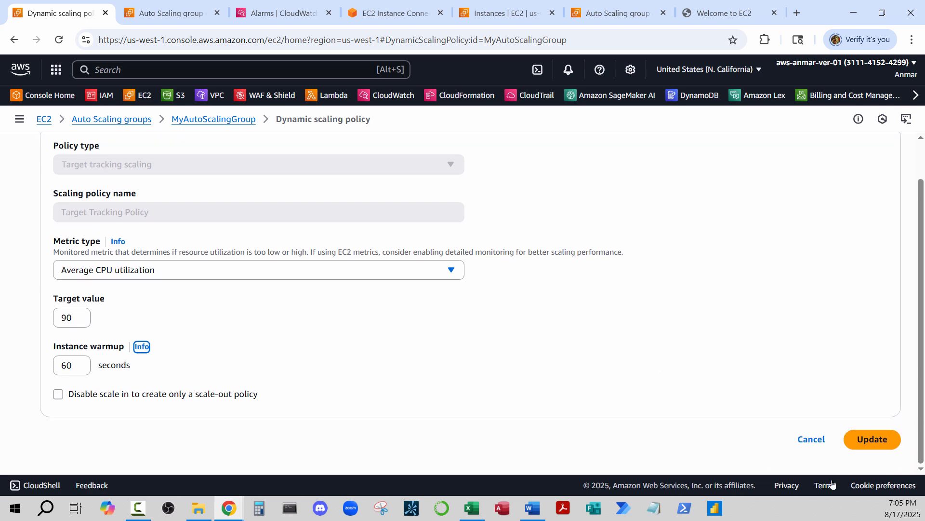
pyautogui.click(873, 440)
pyautogui.scroll(3, 366, 188)
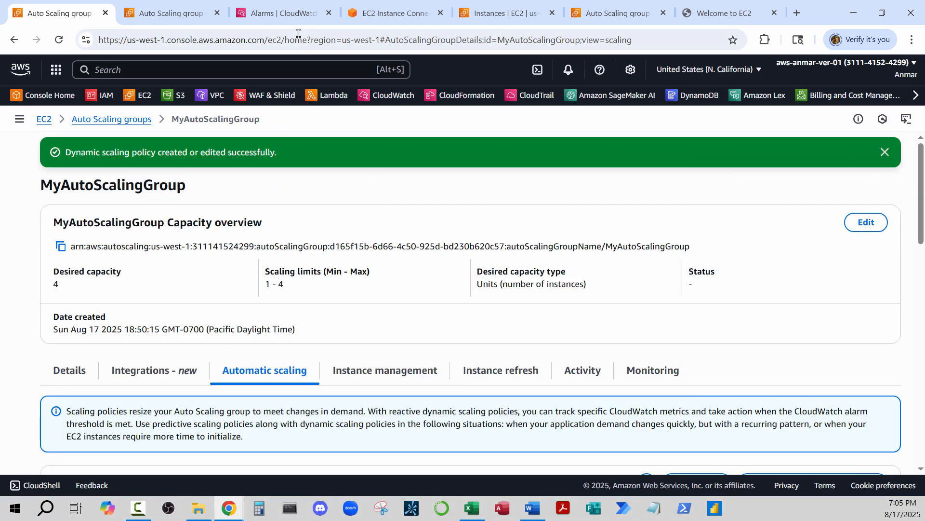
# Refresh the CloudWatch alarms list and examine the states and CPU thresholds of the two target tracking alarms.
pyautogui.click(298, 14)
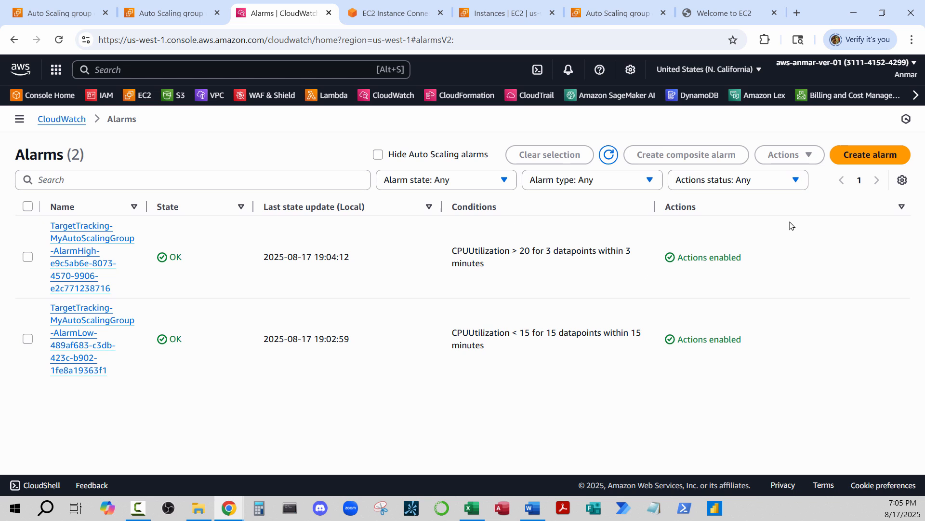
pyautogui.click(609, 154)
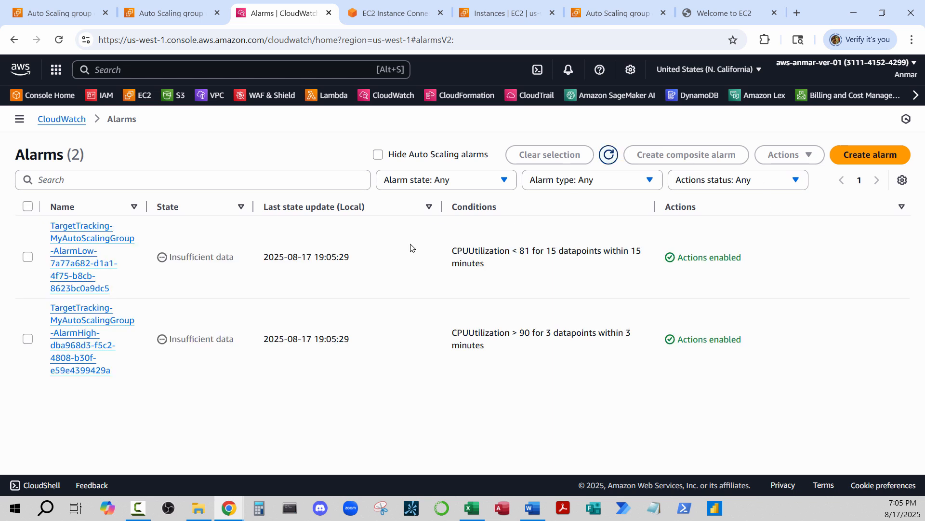
pyautogui.click(608, 165)
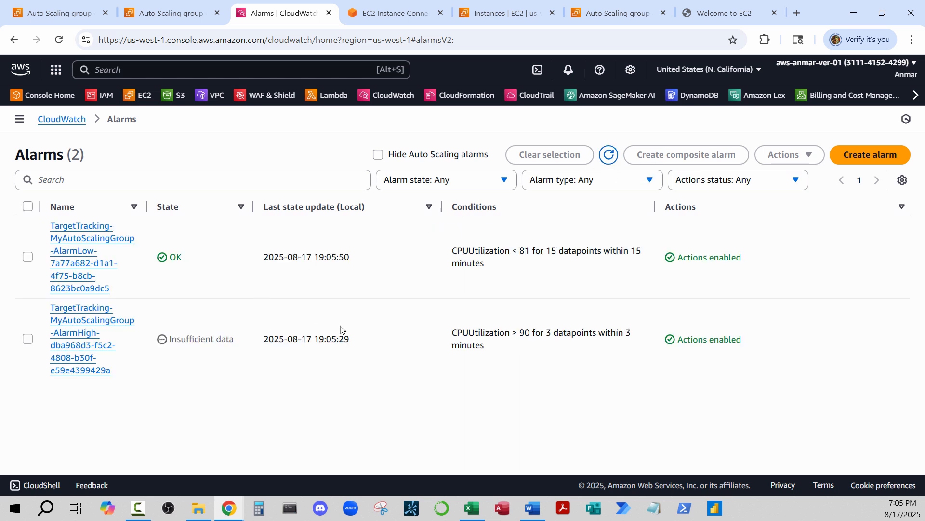
pyautogui.moveTo(451, 332); pyautogui.dragTo(531, 333)
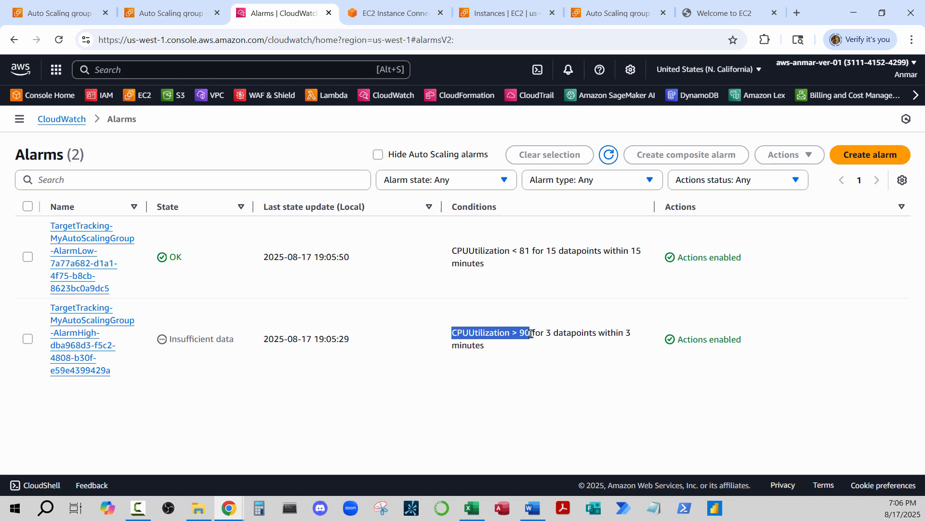
pyautogui.click(541, 335)
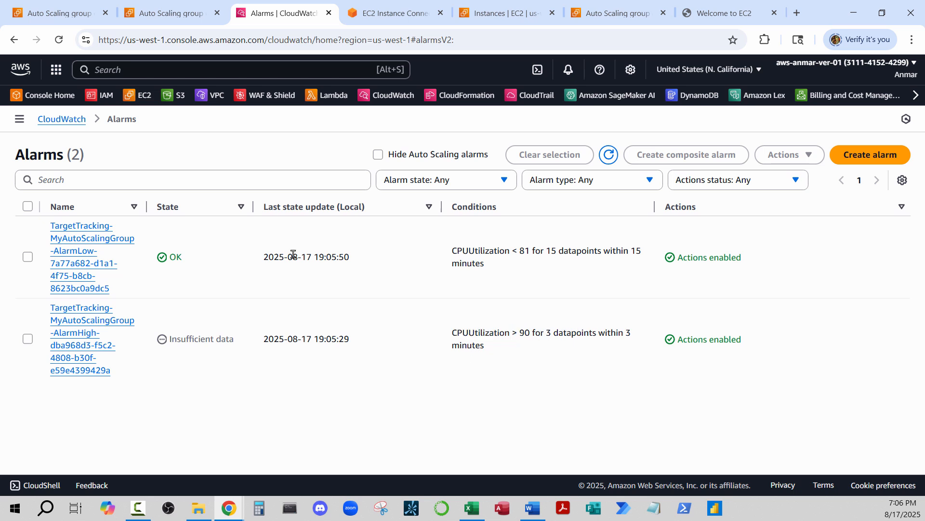
pyautogui.moveTo(456, 253); pyautogui.dragTo(515, 250)
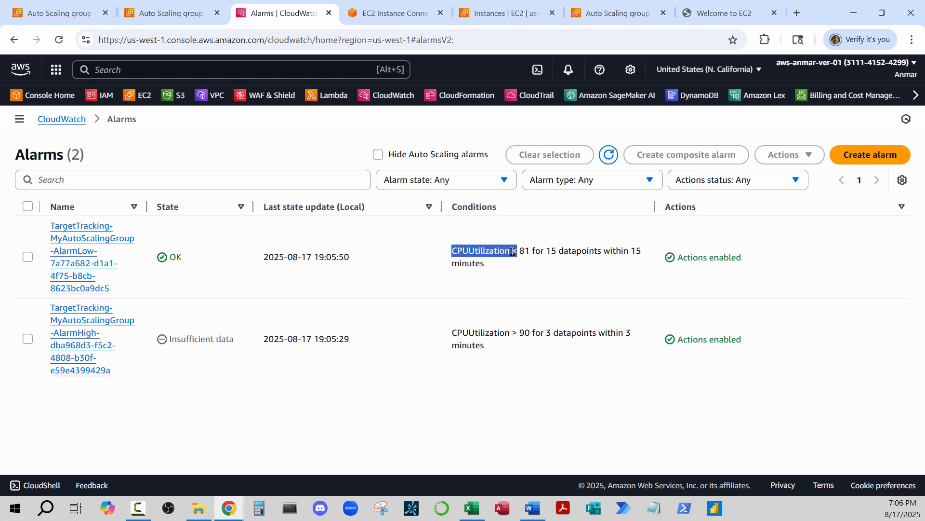
pyautogui.click(513, 251)
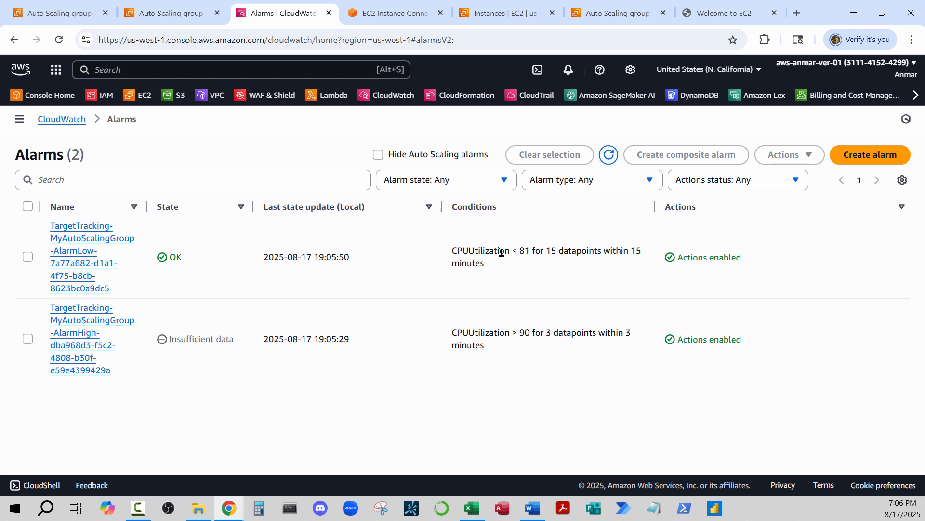
# Refresh the enlarged CPU Utilization graph and review the activity history of MyAutoScalingGroup for scaling events.
pyautogui.click(168, 18)
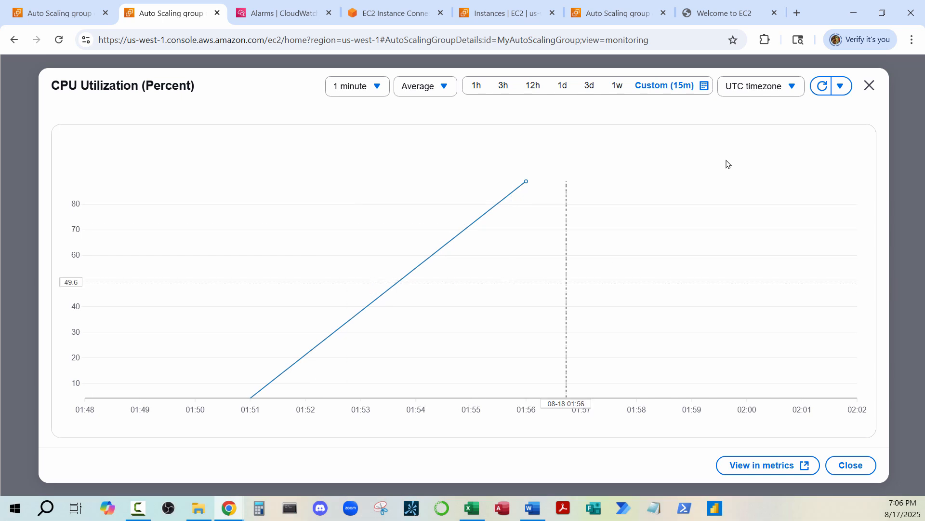
pyautogui.click(823, 89)
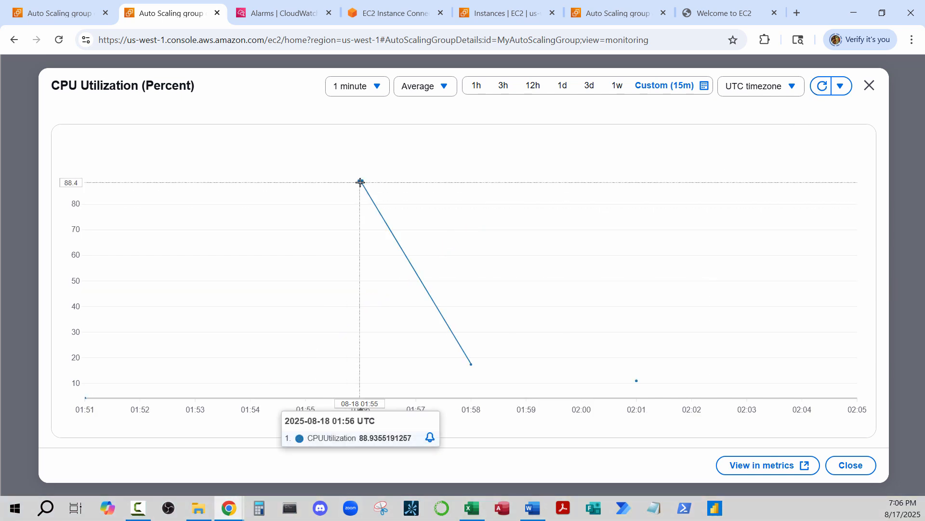
pyautogui.click(63, 13)
pyautogui.click(588, 370)
pyautogui.scroll(-10, 589, 376)
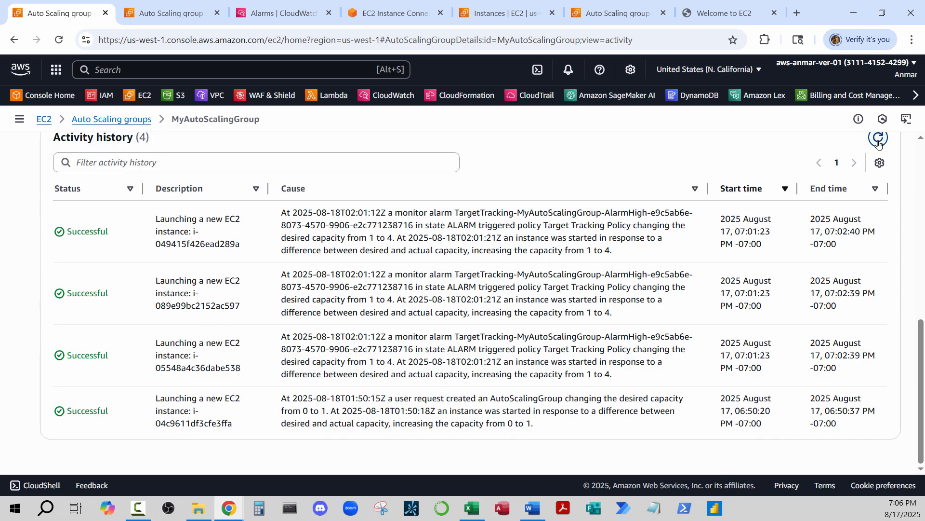
pyautogui.scroll(1, 879, 143)
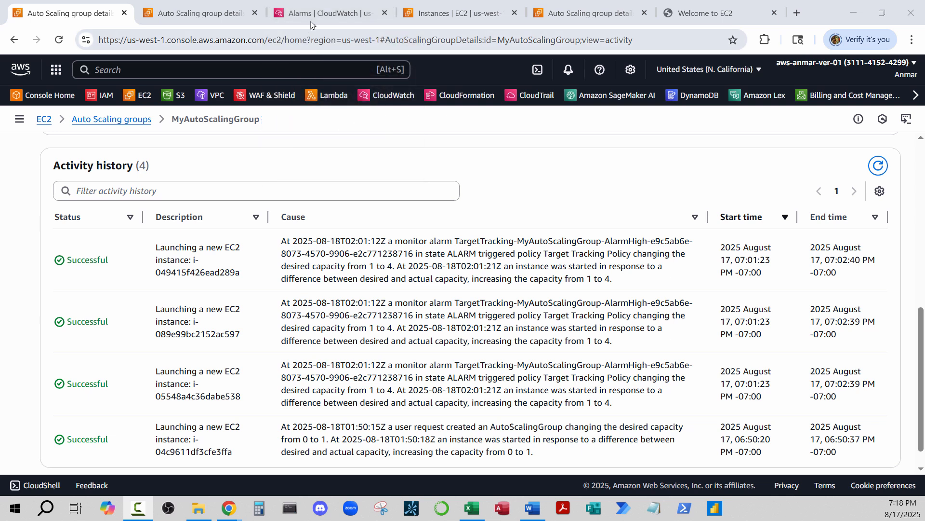
# Refresh the CloudWatch alarms list again and examine the state and condition of the AlarmLow alarm.
pyautogui.click(318, 20)
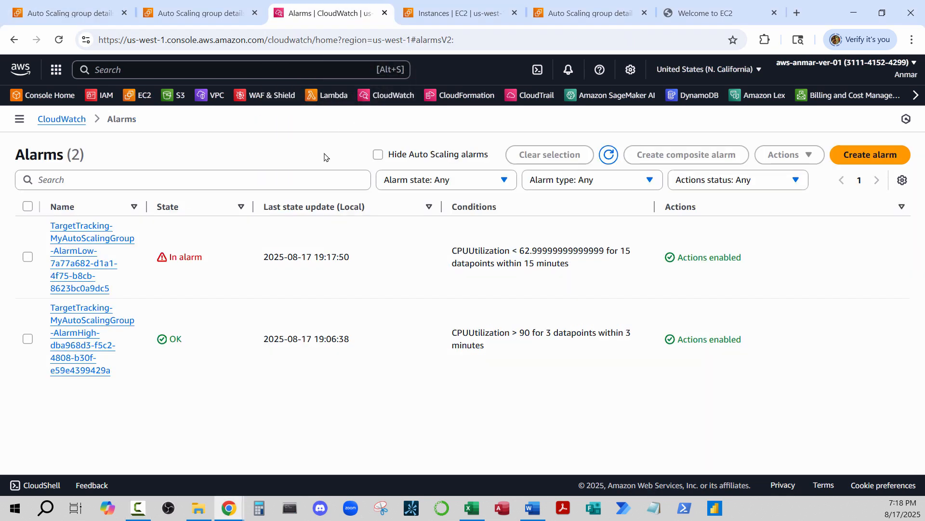
pyautogui.click(610, 155)
pyautogui.moveTo(182, 257); pyautogui.dragTo(203, 256)
pyautogui.moveTo(451, 250); pyautogui.dragTo(508, 251)
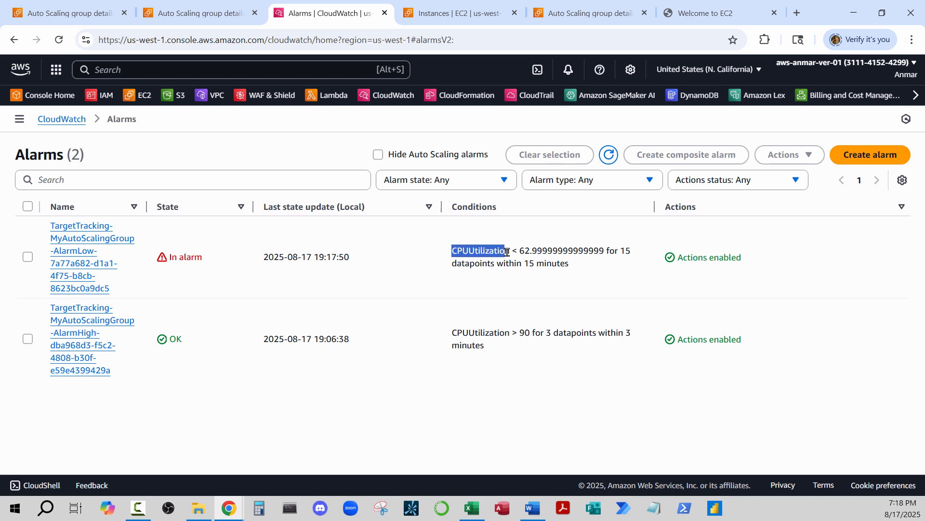
pyautogui.click(522, 248)
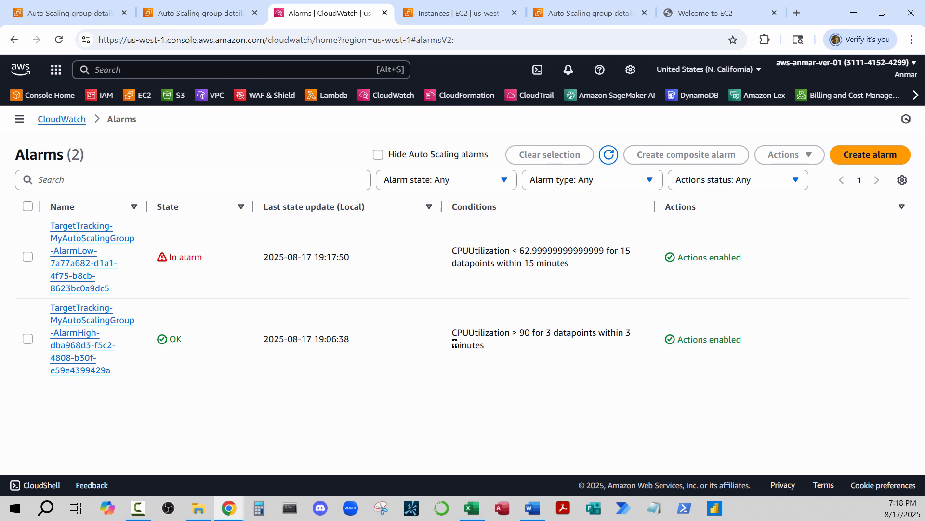
# Refresh the activity history of MyAutoScalingGroup and read the cause of the most recent scaling activity.
pyautogui.hotkey('ctrl', '1')
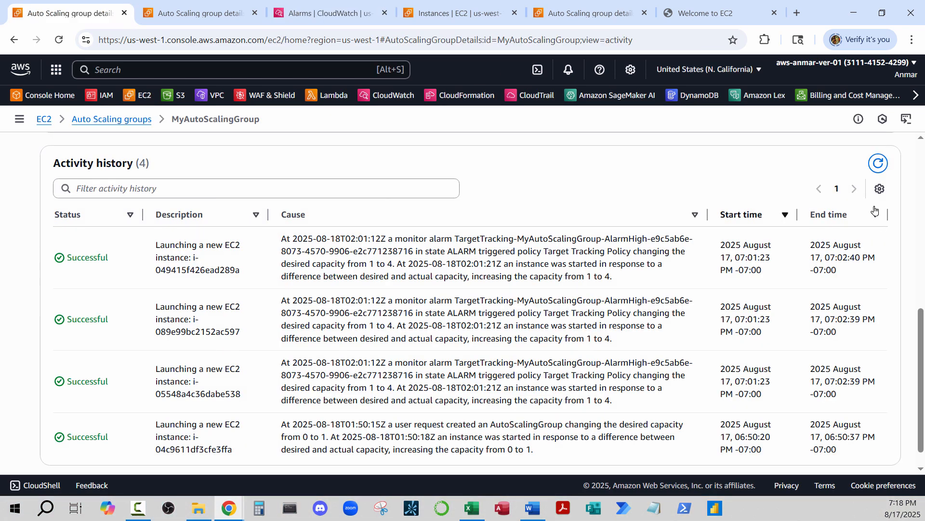
pyautogui.click(878, 163)
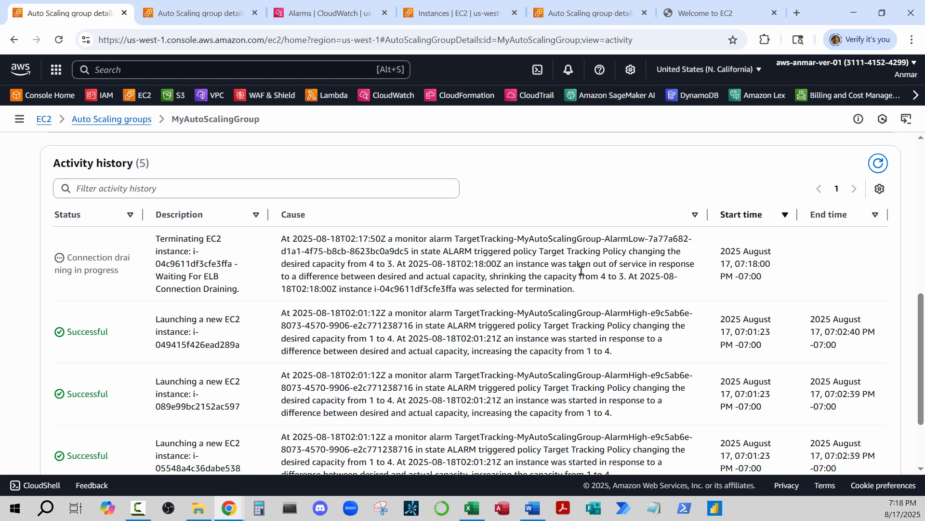
pyautogui.moveTo(445, 250); pyautogui.dragTo(624, 249)
pyautogui.moveTo(665, 252); pyautogui.dragTo(667, 252)
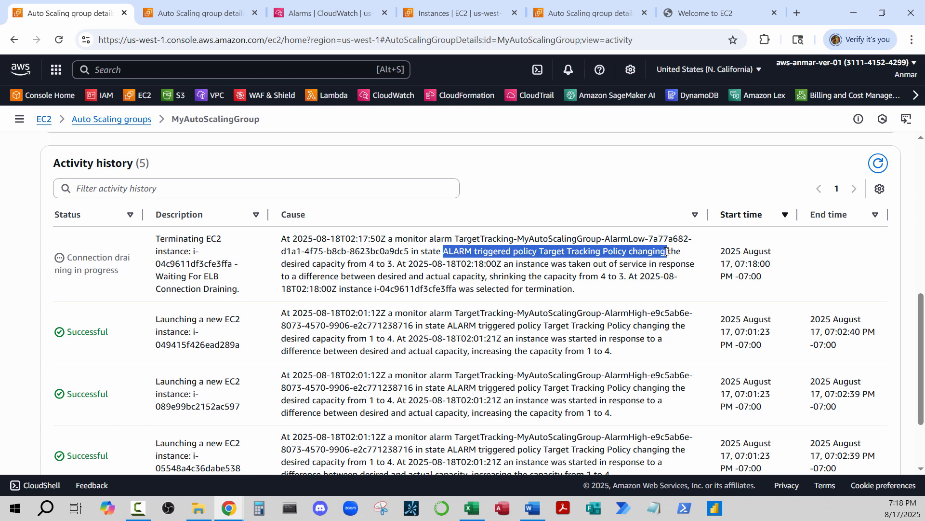
pyautogui.click(316, 272)
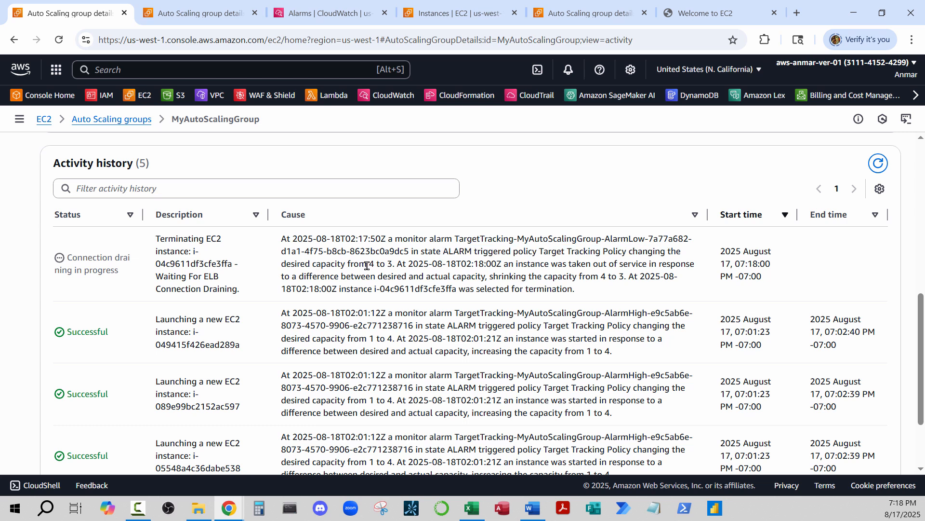
pyautogui.moveTo(367, 266); pyautogui.dragTo(395, 265)
pyautogui.click(512, 272)
pyautogui.moveTo(580, 276); pyautogui.dragTo(624, 271)
pyautogui.click(469, 289)
# Refresh the EC2 instances list to check the instance states, and look over the CloudWatch alarms and the CPU Utilization graph.
pyautogui.click(458, 17)
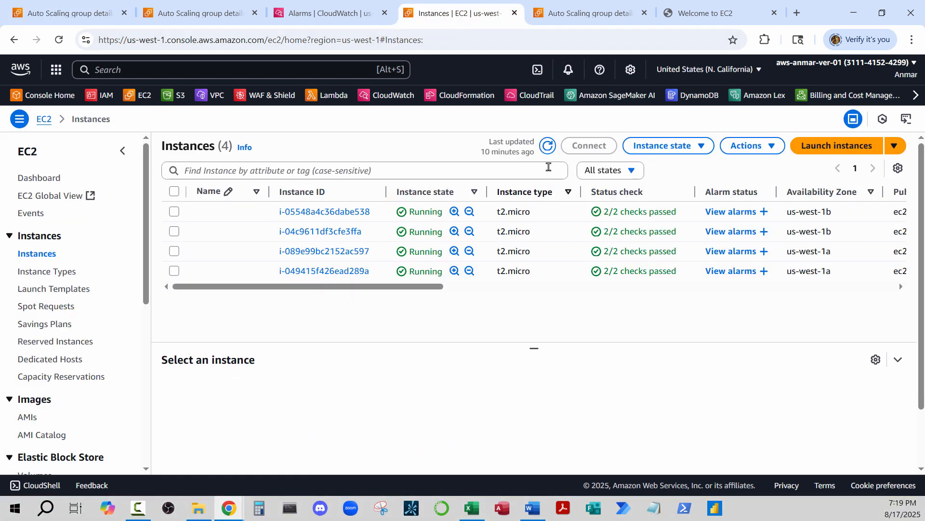
pyautogui.click(548, 147)
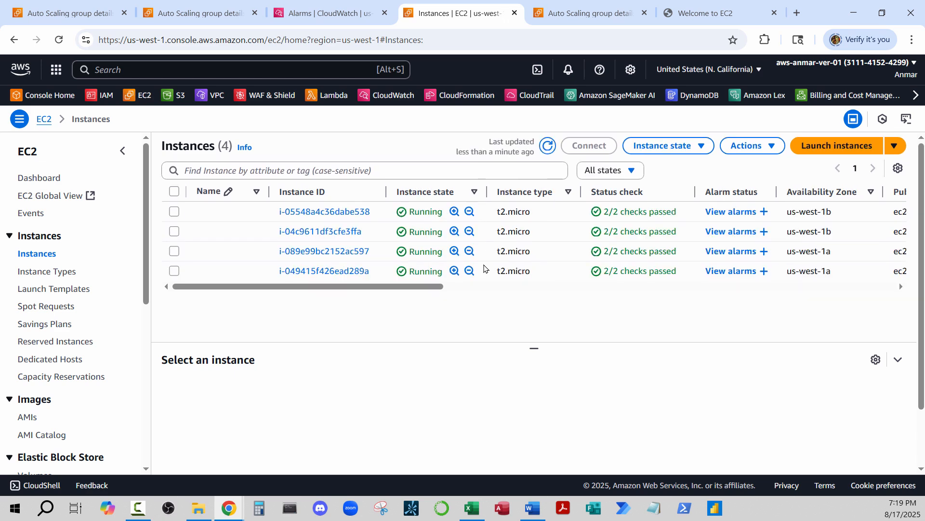
pyautogui.click(319, 15)
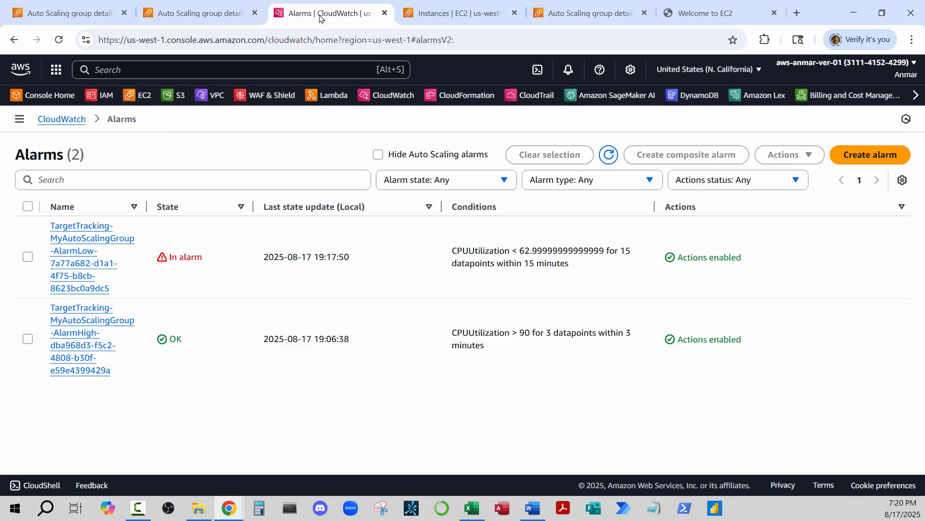
pyautogui.click(177, 17)
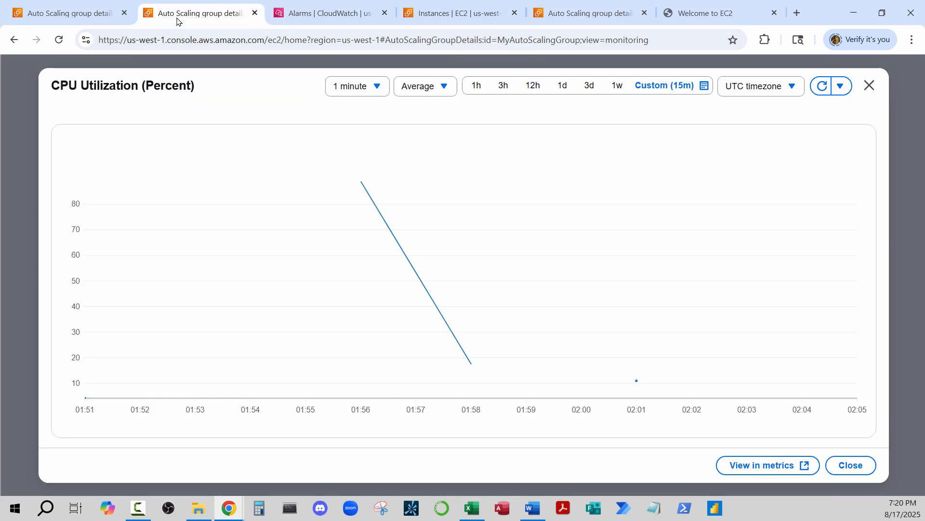
# Refresh the activity history of MyAutoScalingGroup and examine the status and cause of the instance terminations.
pyautogui.click(90, 23)
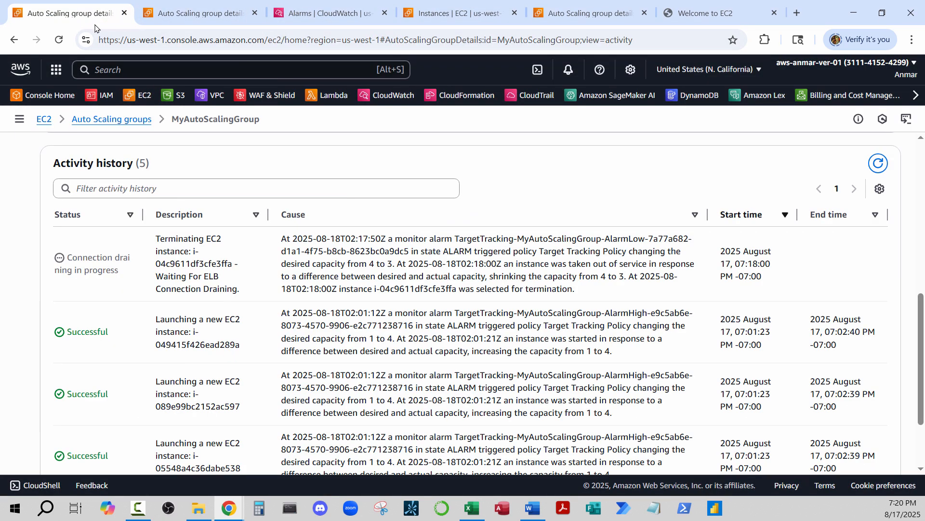
pyautogui.click(881, 166)
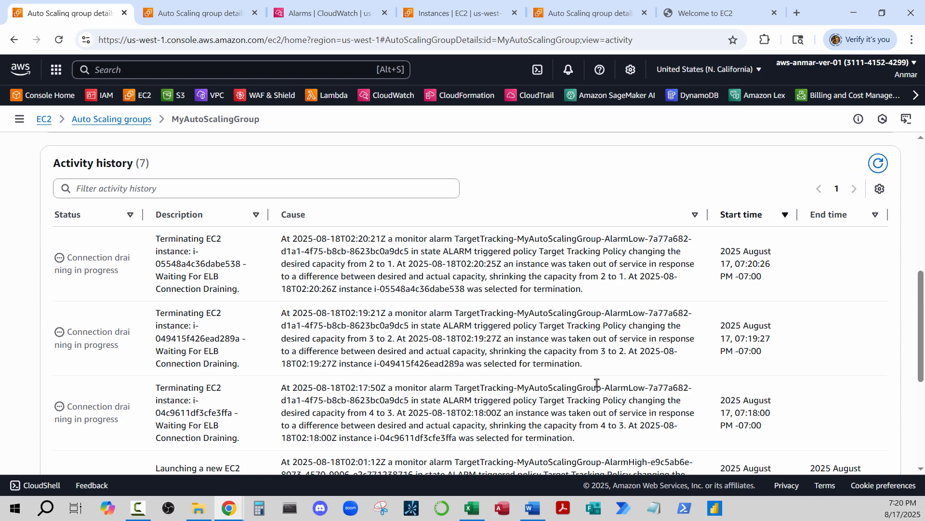
pyautogui.tripleClick(143, 339)
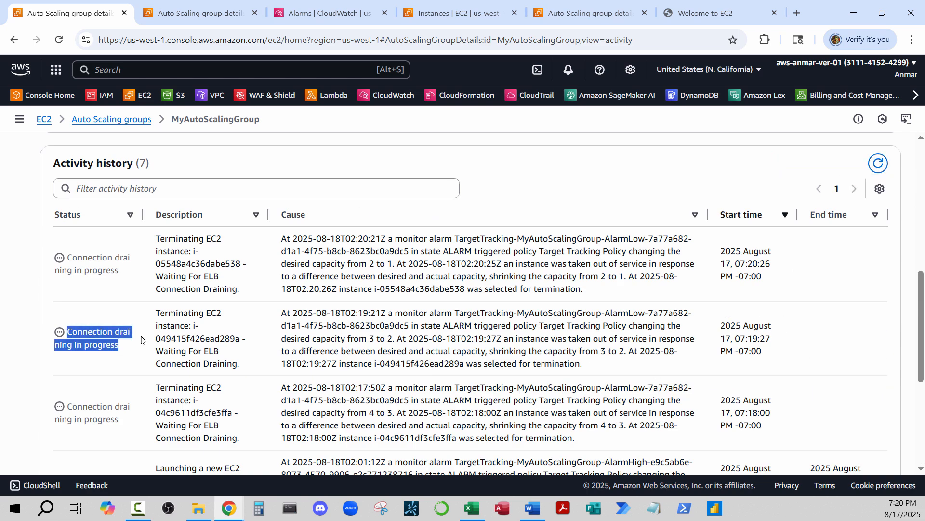
pyautogui.click(100, 266)
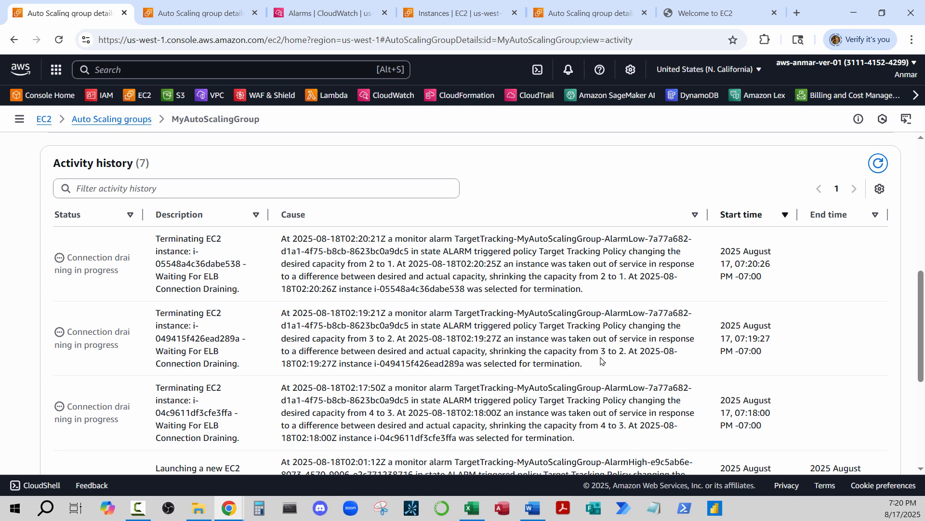
pyautogui.moveTo(489, 352); pyautogui.dragTo(628, 353)
pyautogui.click(602, 280)
# Reload the load balancer's Welcome to EC2 page twice to check which instance IP address responds.
pyautogui.click(701, 14)
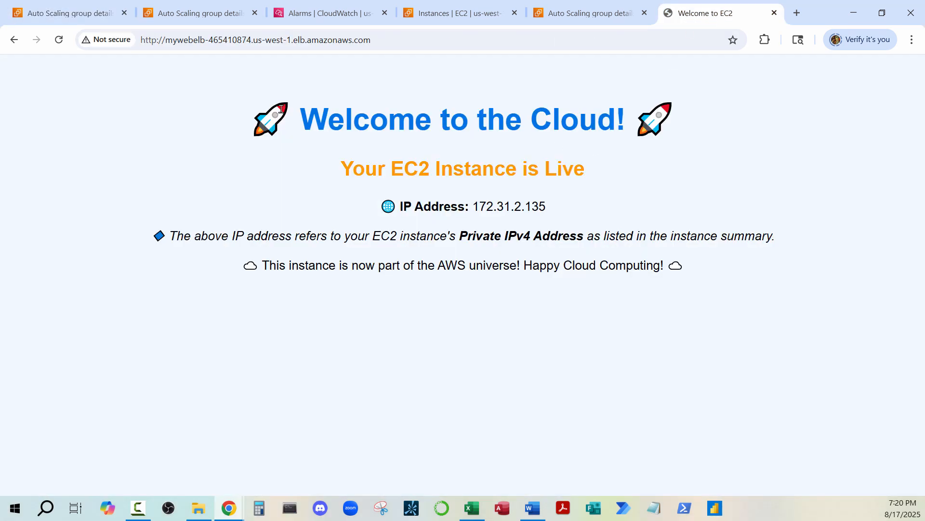
pyautogui.click(59, 40)
pyautogui.click(59, 42)
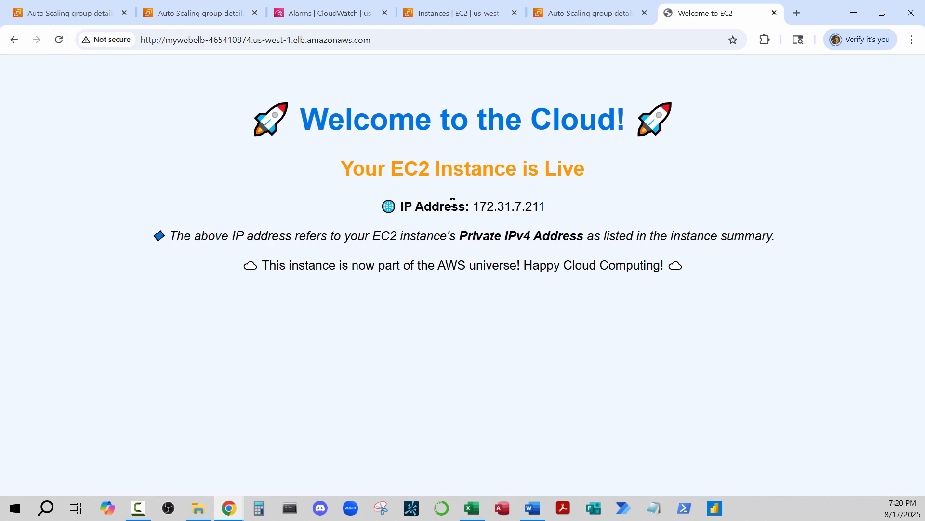
# Refresh the EC2 instances list until the instance states update, and widen the Instance state column.
pyautogui.click(446, 18)
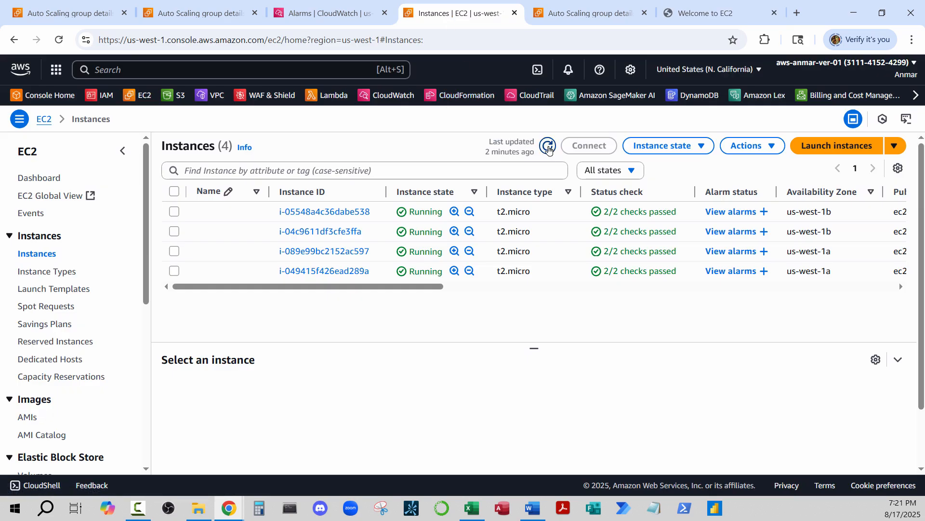
pyautogui.click(550, 144)
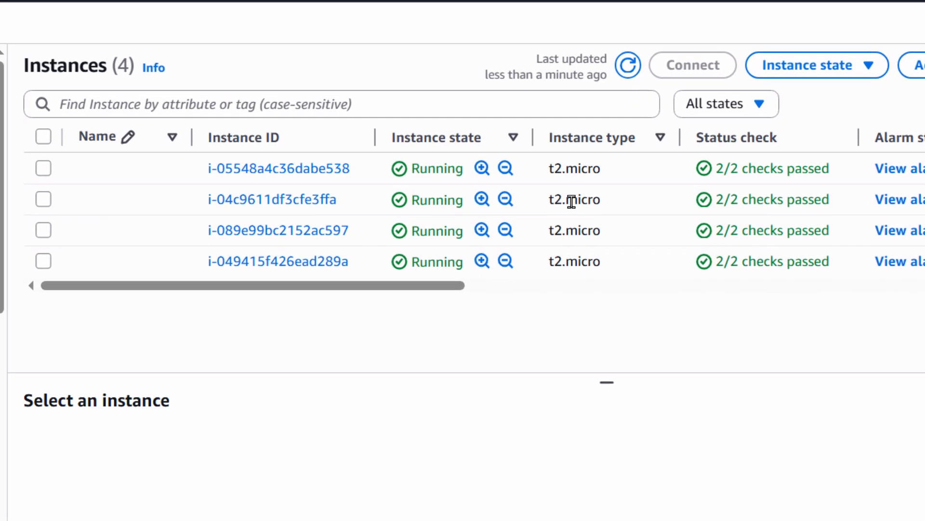
pyautogui.click(629, 68)
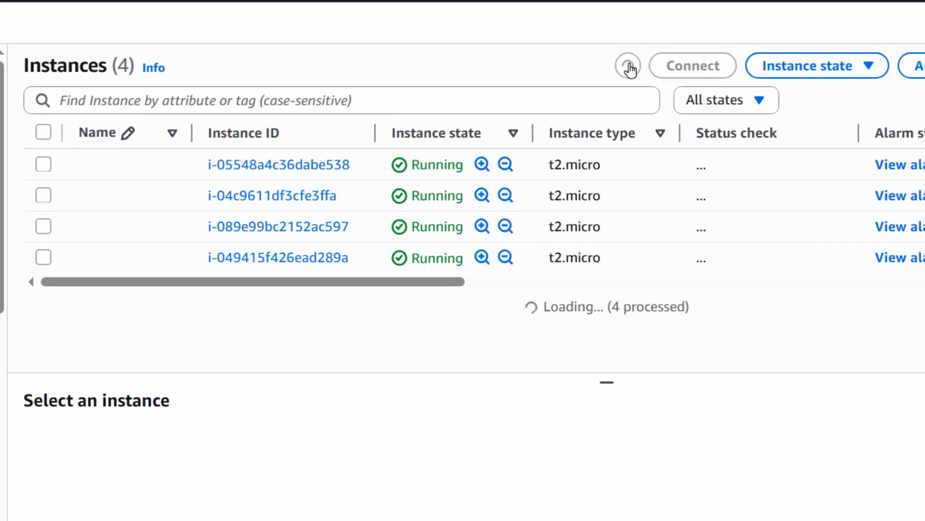
pyautogui.moveTo(533, 143); pyautogui.dragTo(586, 143)
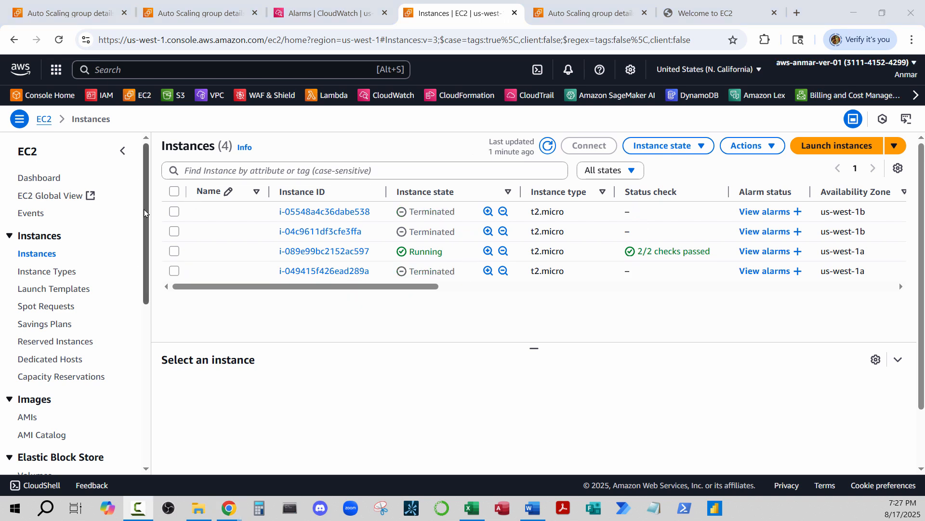
# Delete the Auto Scaling group MyAutoScalingGroup, confirming the deletion with "delete".
pyautogui.moveTo(146, 214); pyautogui.dragTo(149, 375)
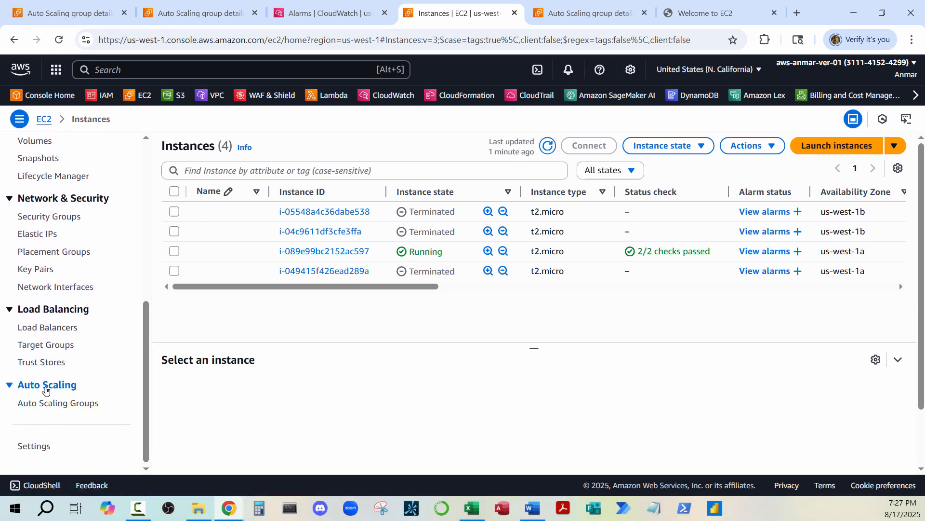
pyautogui.click(47, 405)
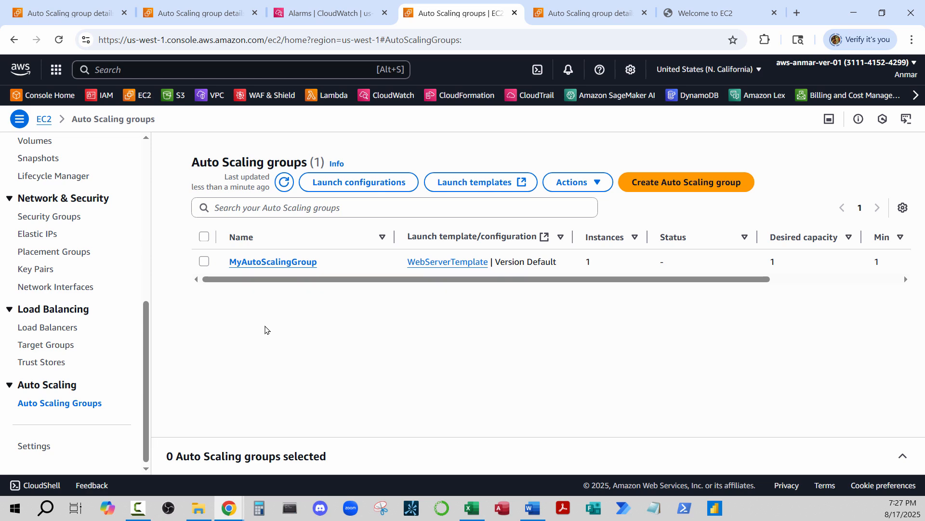
pyautogui.click(204, 262)
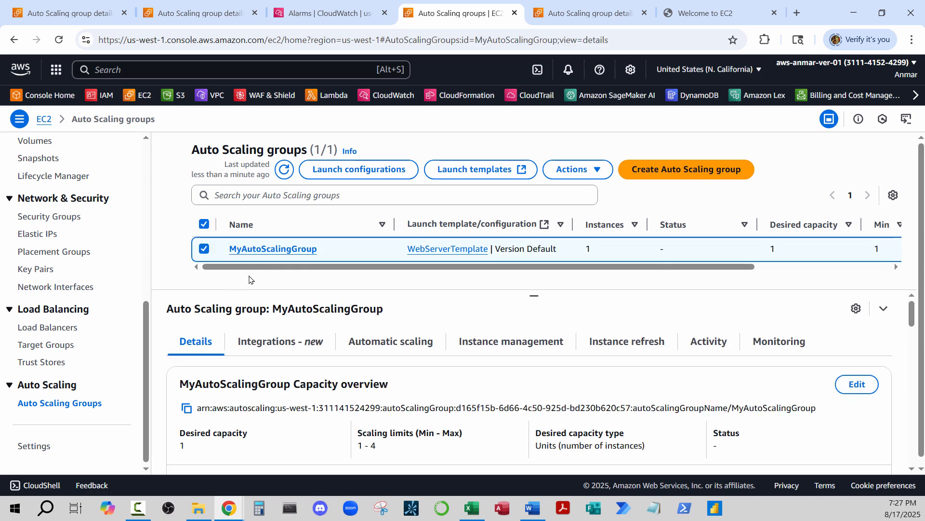
pyautogui.click(592, 170)
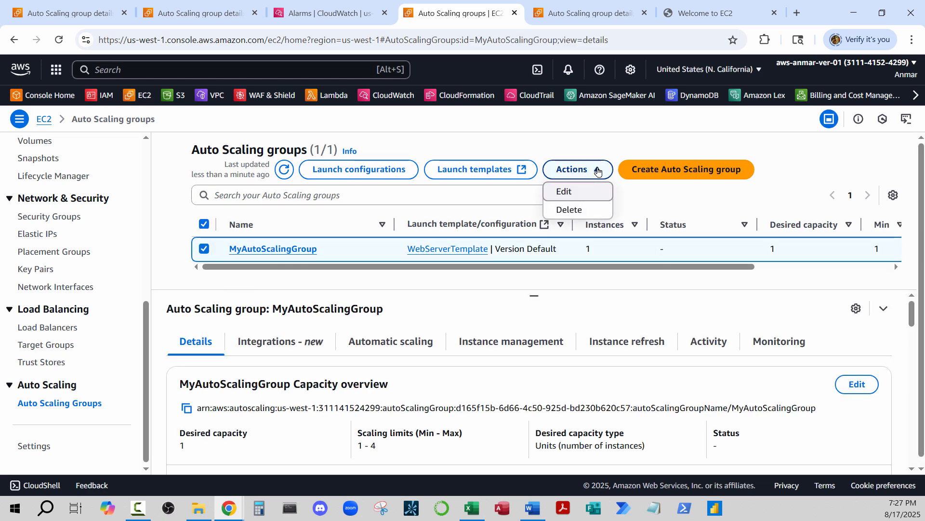
pyautogui.click(580, 211)
pyautogui.write('delete')
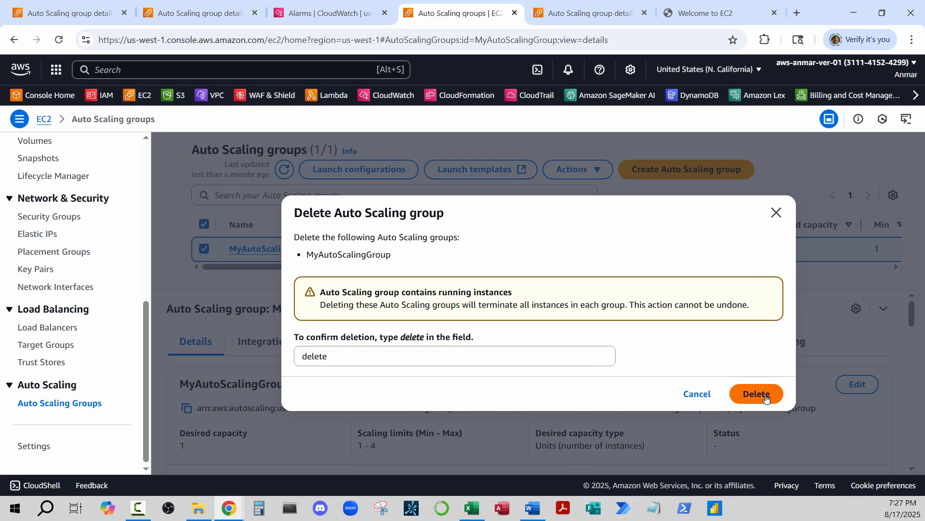
pyautogui.click(757, 394)
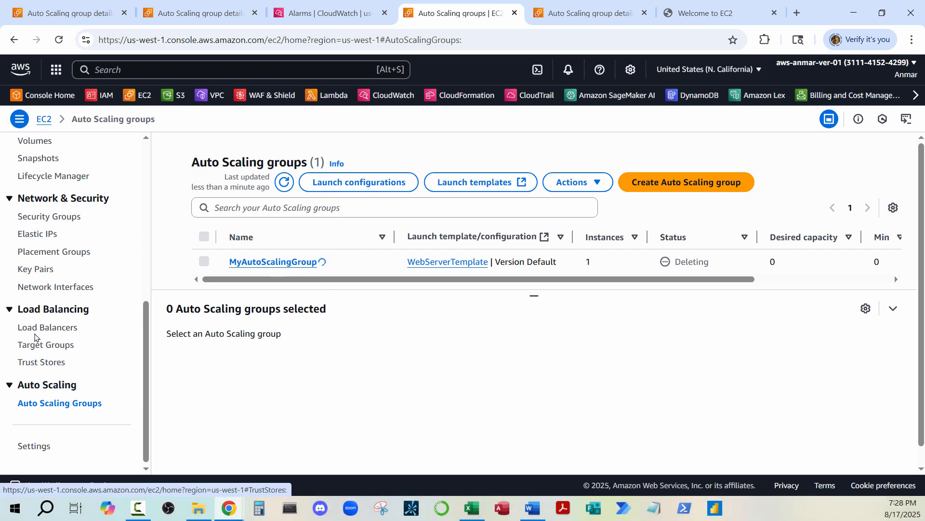
# Delete the load balancer MyWebELB, giving the written consent "confirm".
pyautogui.click(36, 330)
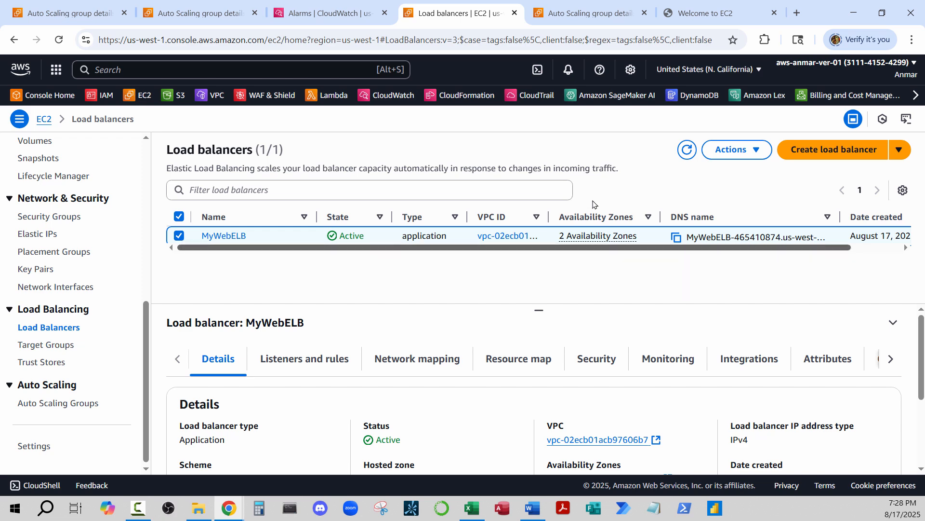
pyautogui.click(744, 151)
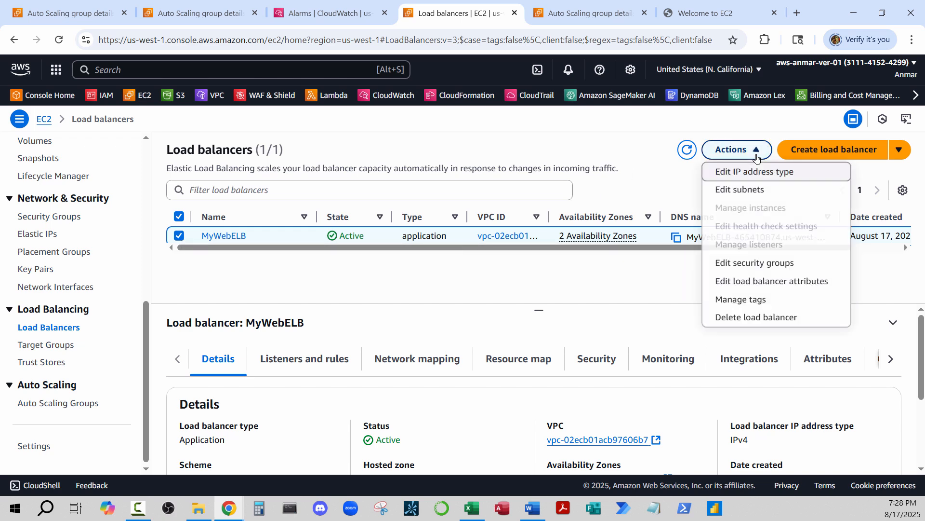
pyautogui.click(760, 317)
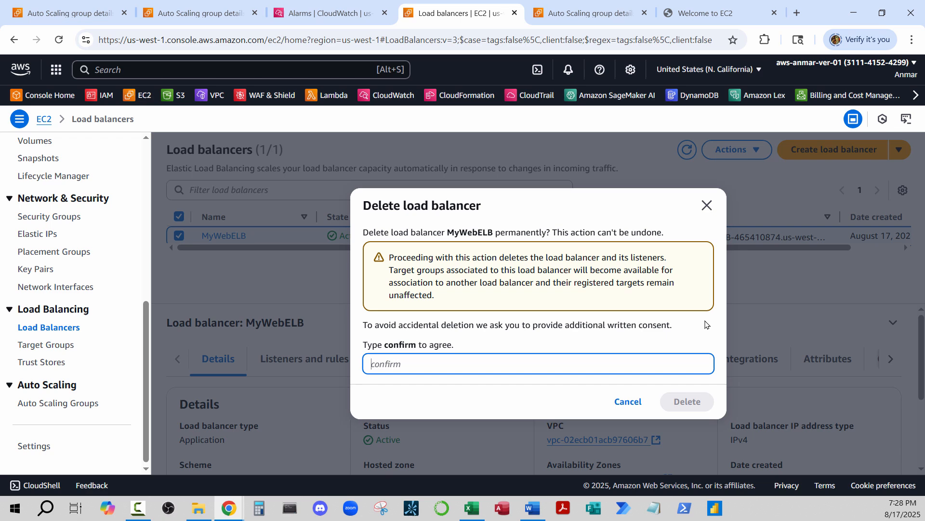
pyautogui.click(436, 365)
pyautogui.write('confirm')
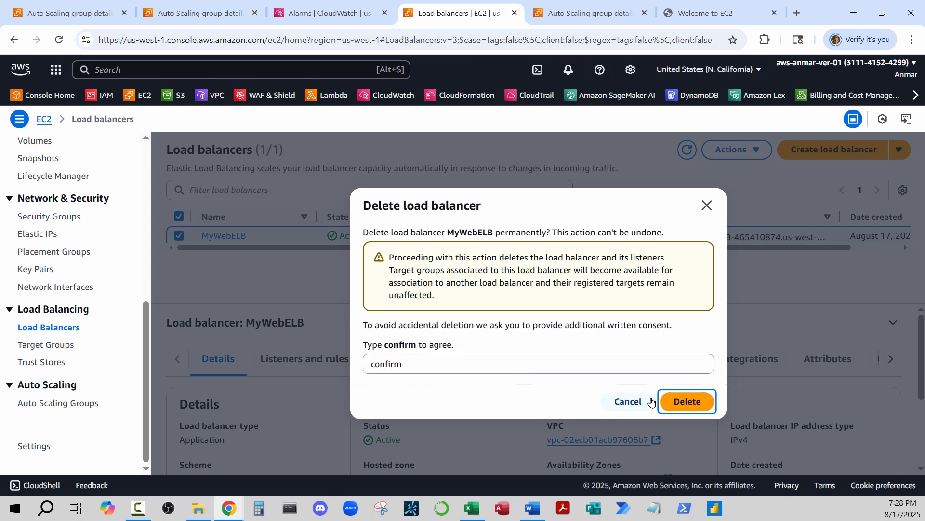
pyautogui.click(688, 401)
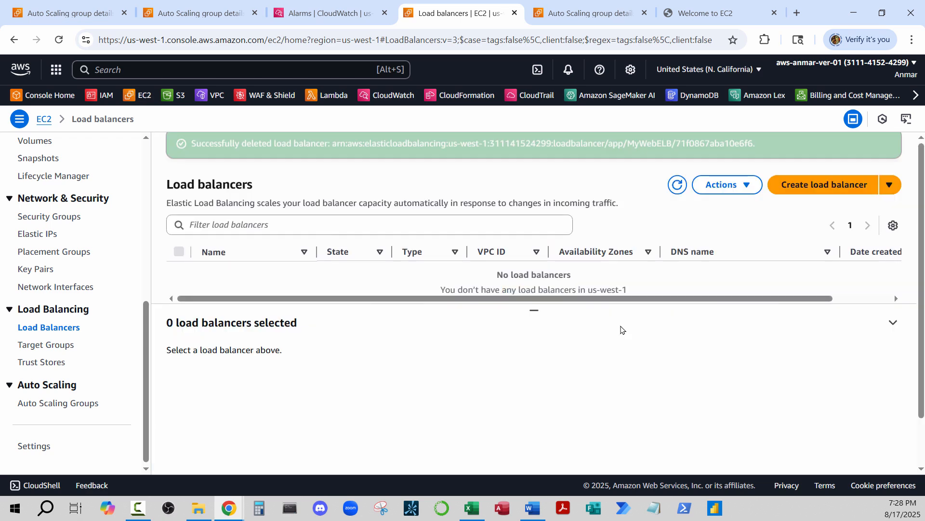
# Delete the target group WebTargetGroup.
pyautogui.click(40, 346)
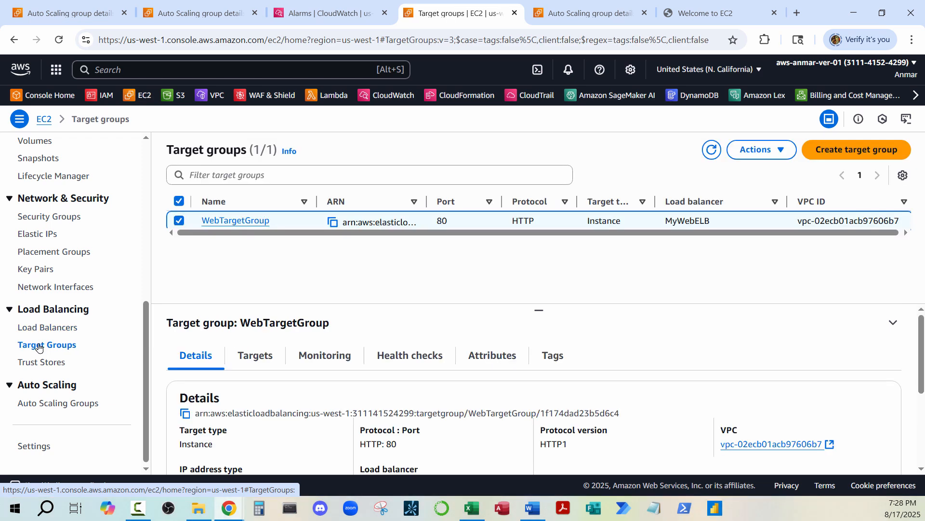
pyautogui.click(762, 149)
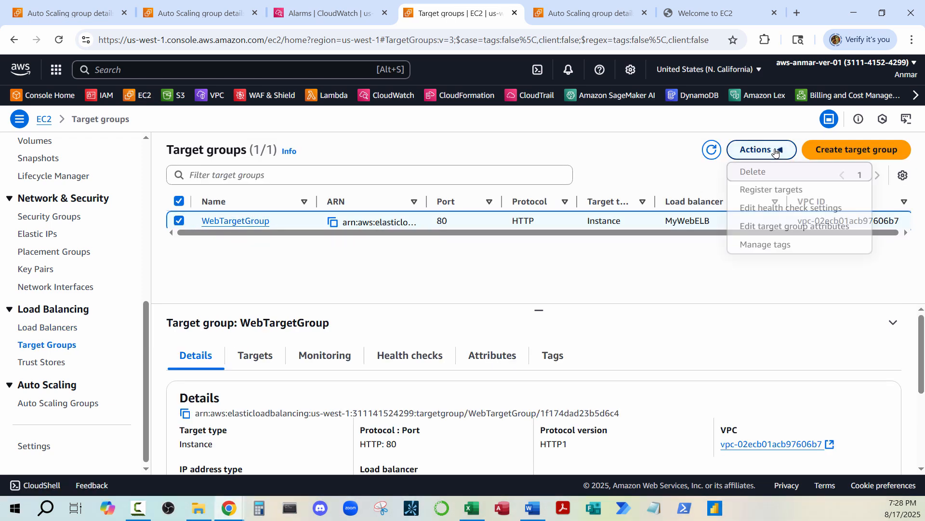
pyautogui.click(764, 172)
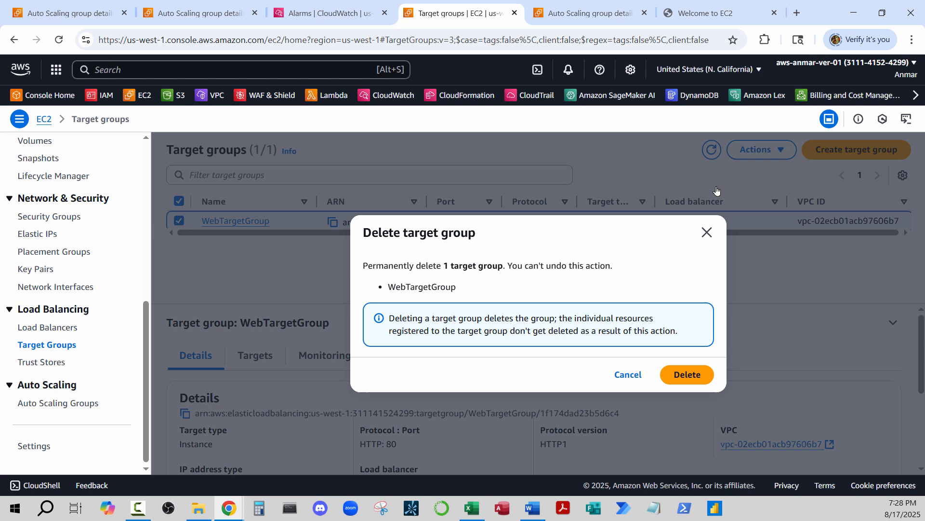
pyautogui.click(690, 377)
# Terminate the remaining running EC2 instance in us-west-1a without skipping the OS shutdown, and dismiss the notification.
pyautogui.moveTo(147, 334); pyautogui.dragTo(147, 166)
pyautogui.click(37, 253)
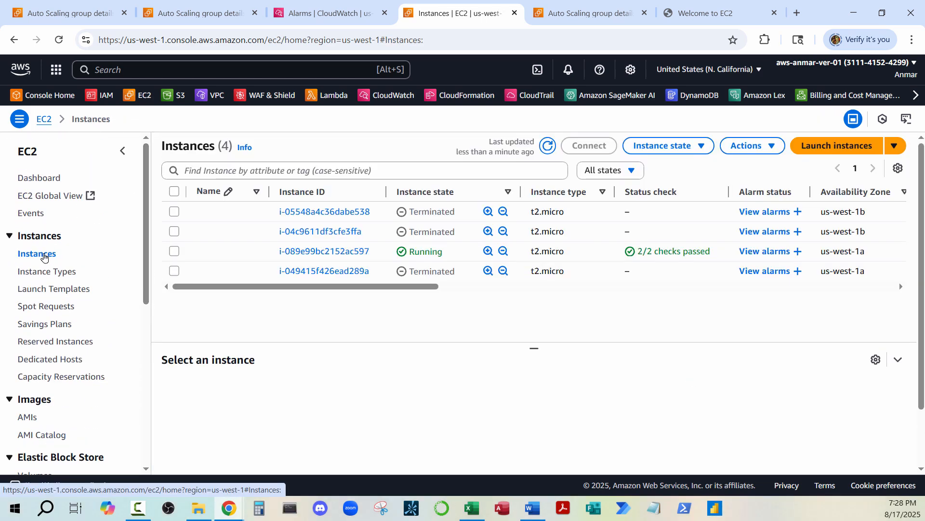
pyautogui.click(175, 251)
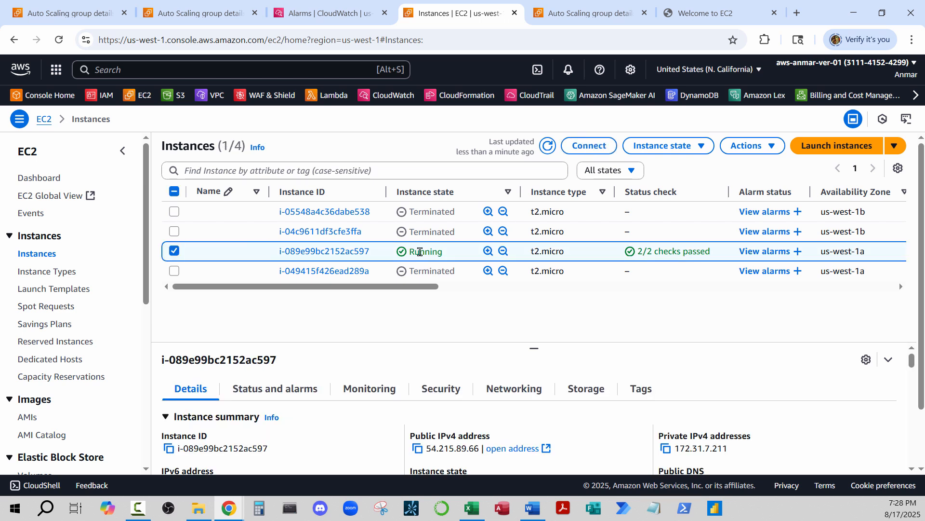
pyautogui.click(694, 147)
pyautogui.click(696, 149)
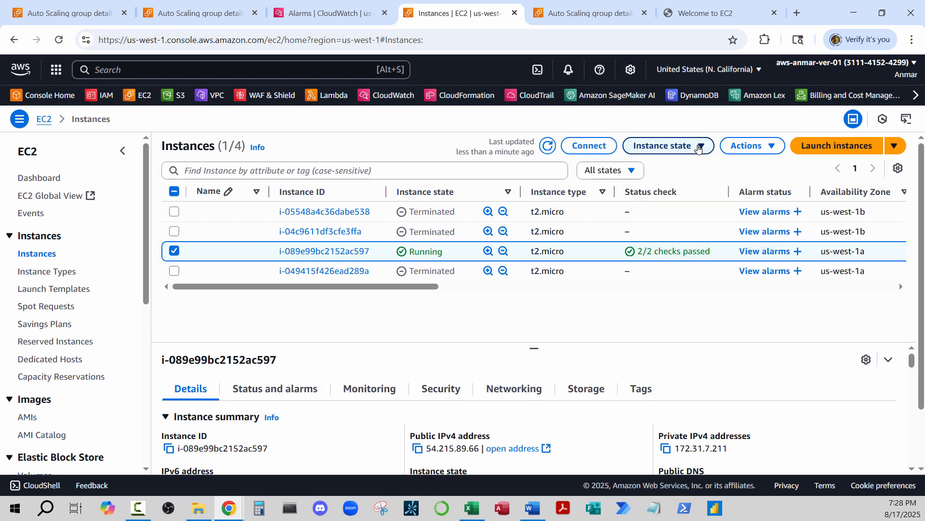
pyautogui.click(698, 148)
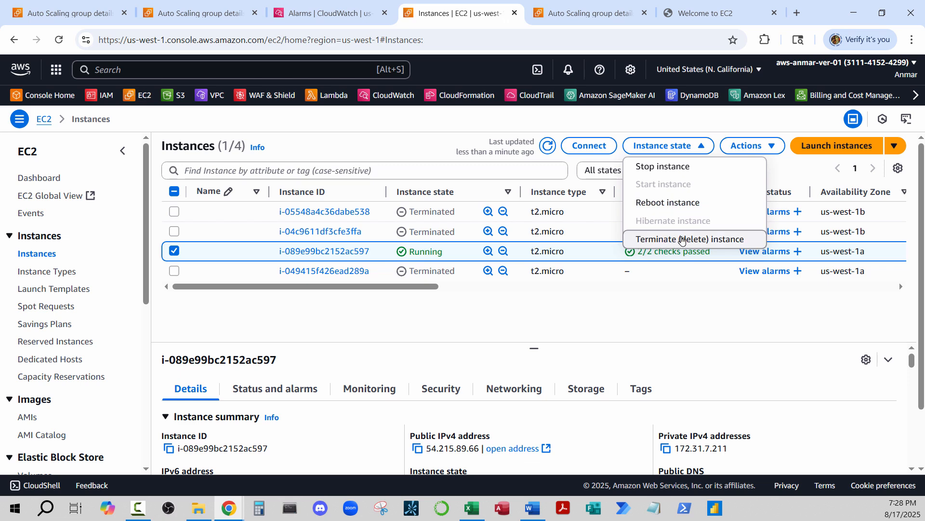
pyautogui.click(693, 240)
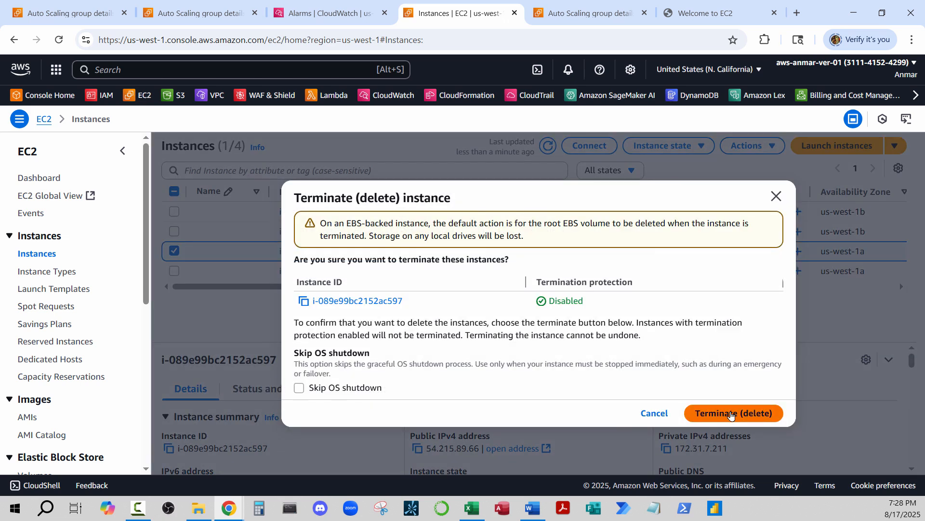
pyautogui.click(727, 414)
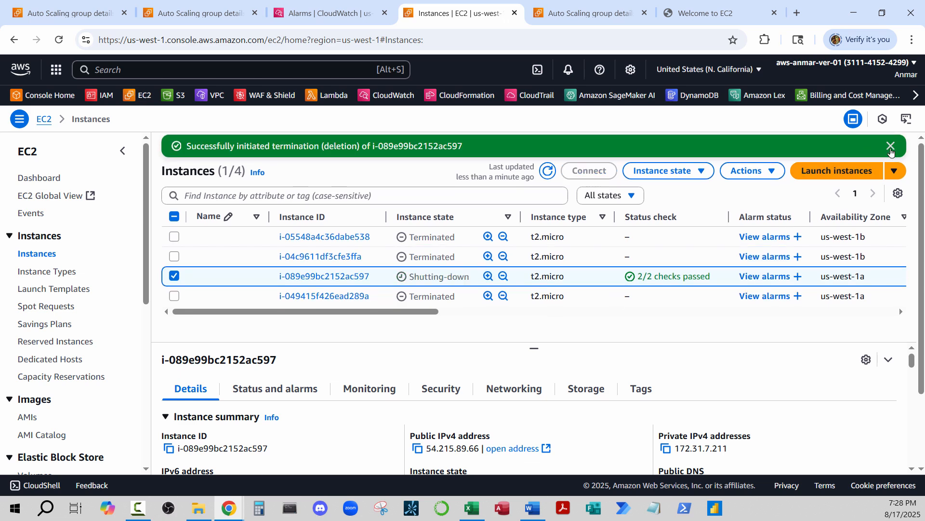
pyautogui.click(891, 145)
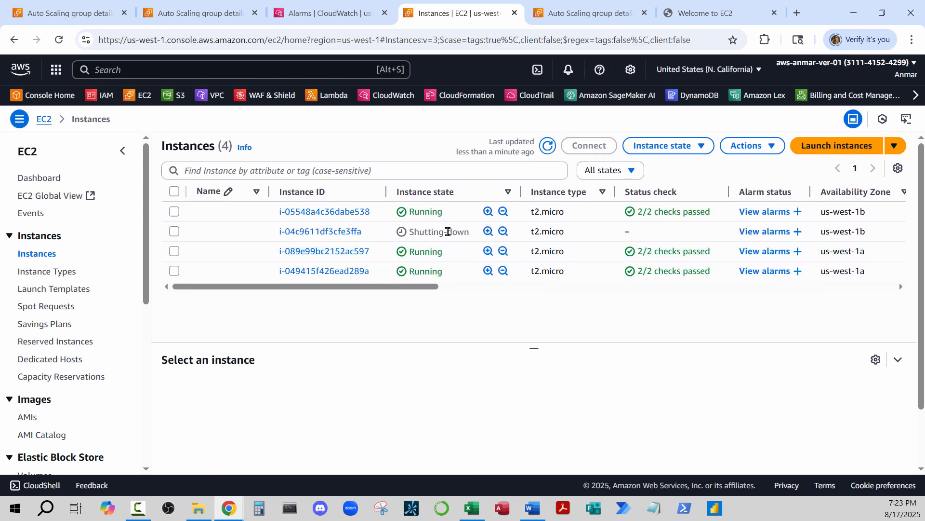